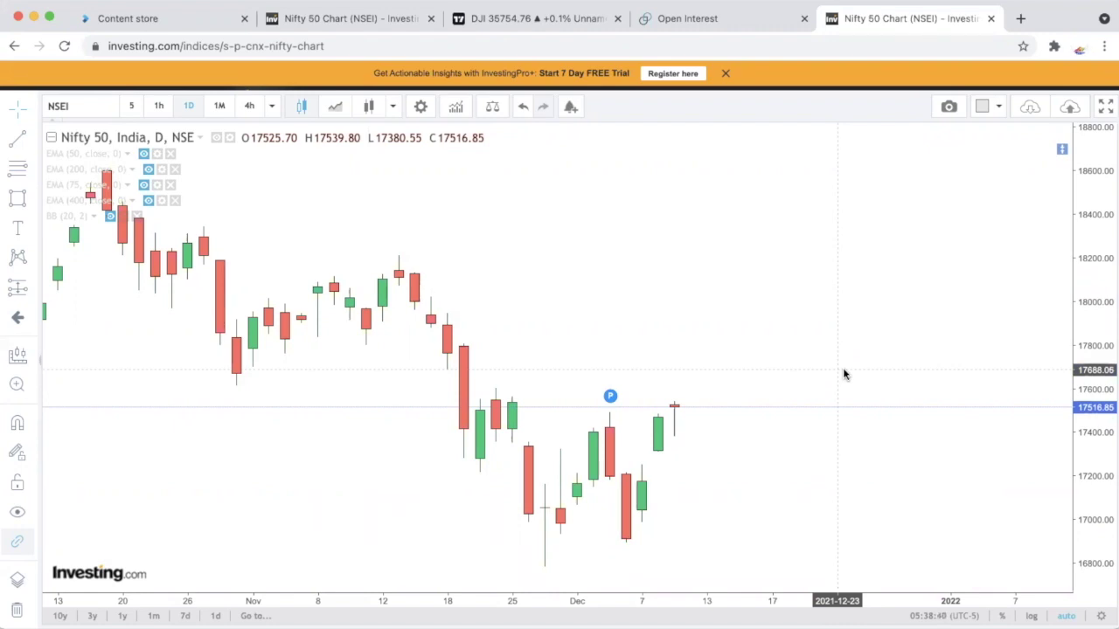
Draw a red box right of the last Nifty 50 daily candle, spanning about 17490 down to 17340
{"action": "scroll", "coordinate": [844, 374], "scroll_direction": "up", "scroll_amount": 3}
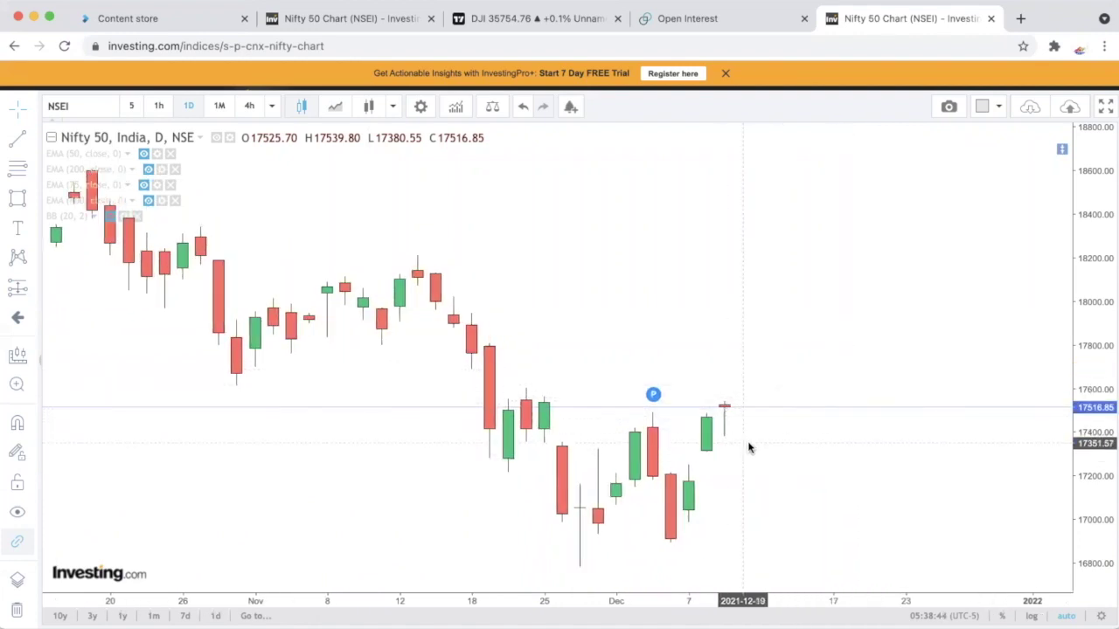
{"action": "scroll", "coordinate": [748, 447], "scroll_direction": "up", "scroll_amount": 4}
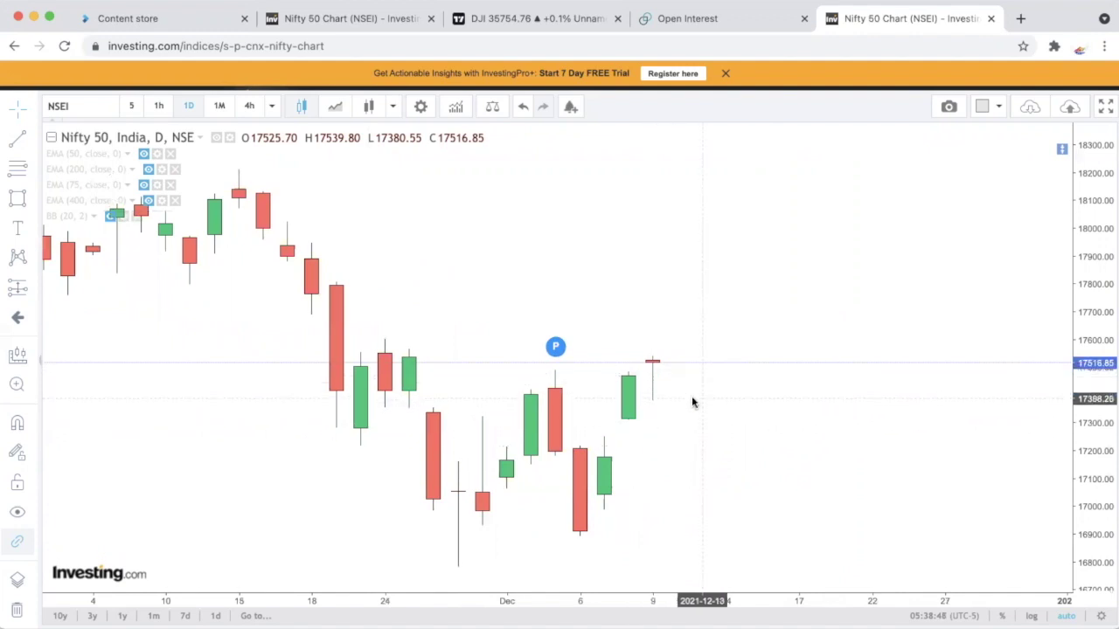
{"action": "scroll", "coordinate": [692, 402], "scroll_direction": "right", "scroll_amount": 3}
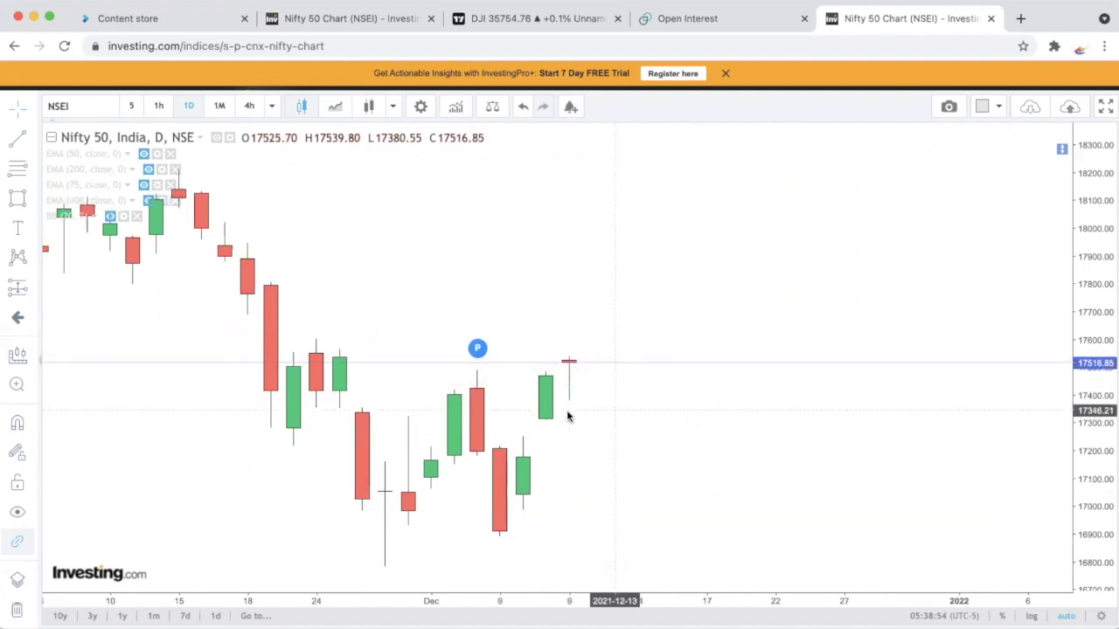
{"action": "left_click", "coordinate": [17, 199]}
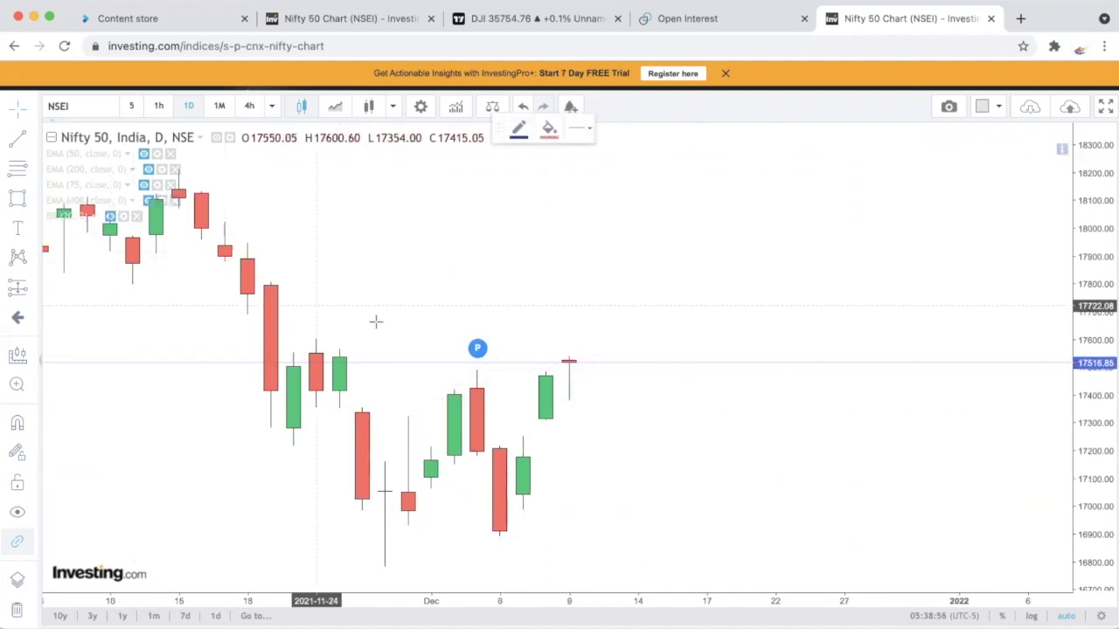
{"action": "left_click_drag", "start_coordinate": [592, 370], "coordinate": [615, 412]}
{"action": "left_click", "coordinate": [669, 412]}
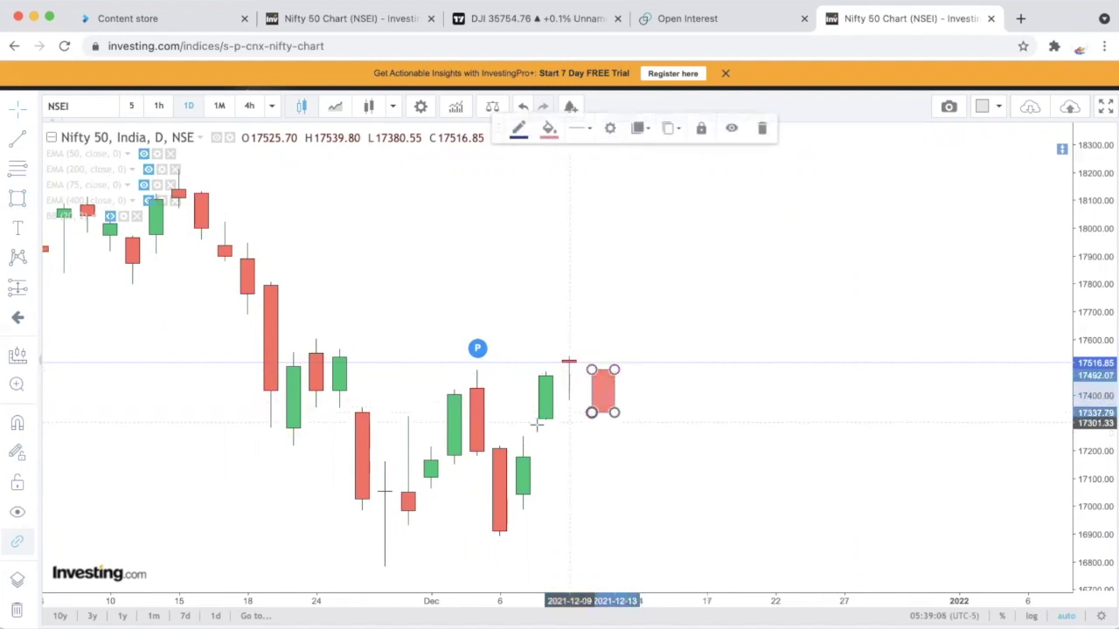
{"action": "left_click", "coordinate": [638, 414]}
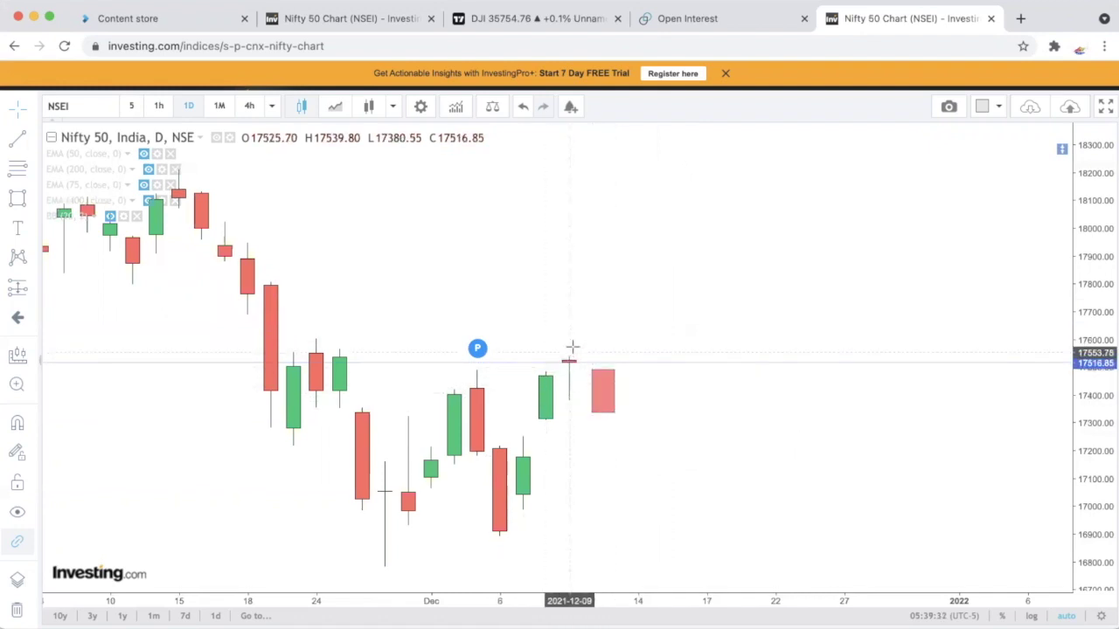
Show the 50 EMA and delete the red box
{"action": "left_click", "coordinate": [144, 155]}
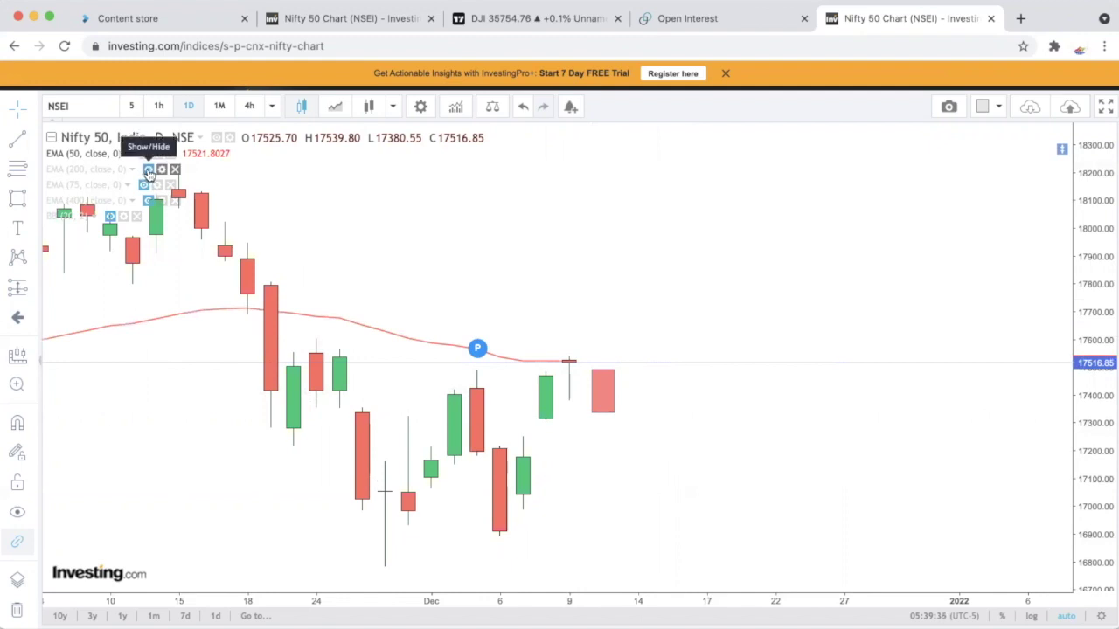
{"action": "left_click", "coordinate": [607, 376]}
{"action": "key", "text": "Delete"}
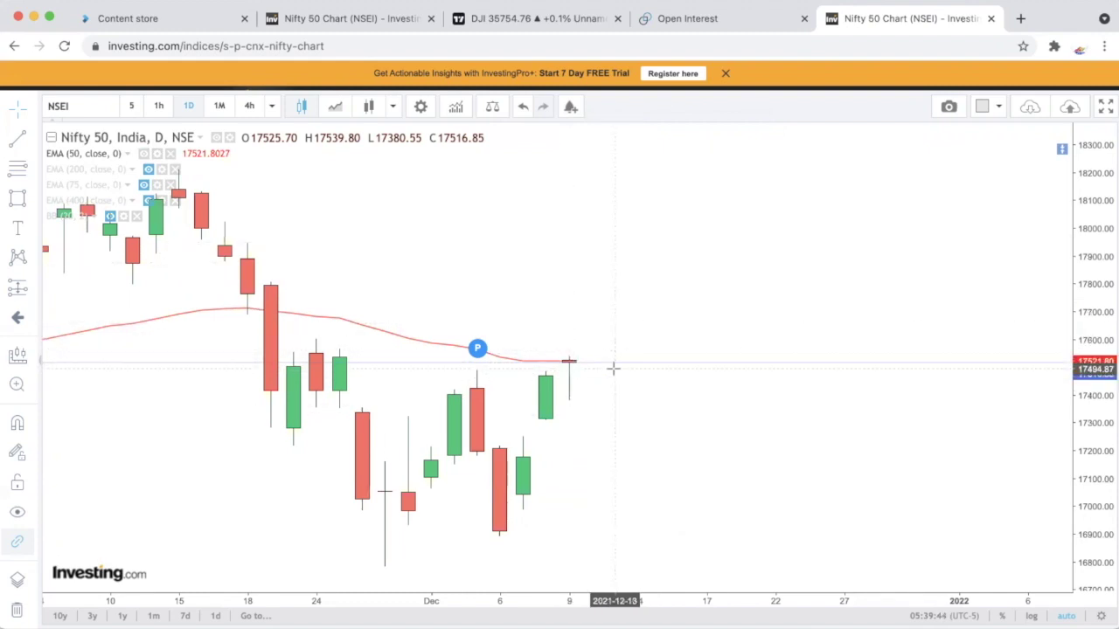
Draw two connected trend lines from the mid-November high down to the 16793 low and back up to about 17580
{"action": "scroll", "coordinate": [608, 375], "scroll_direction": "left", "scroll_amount": 3}
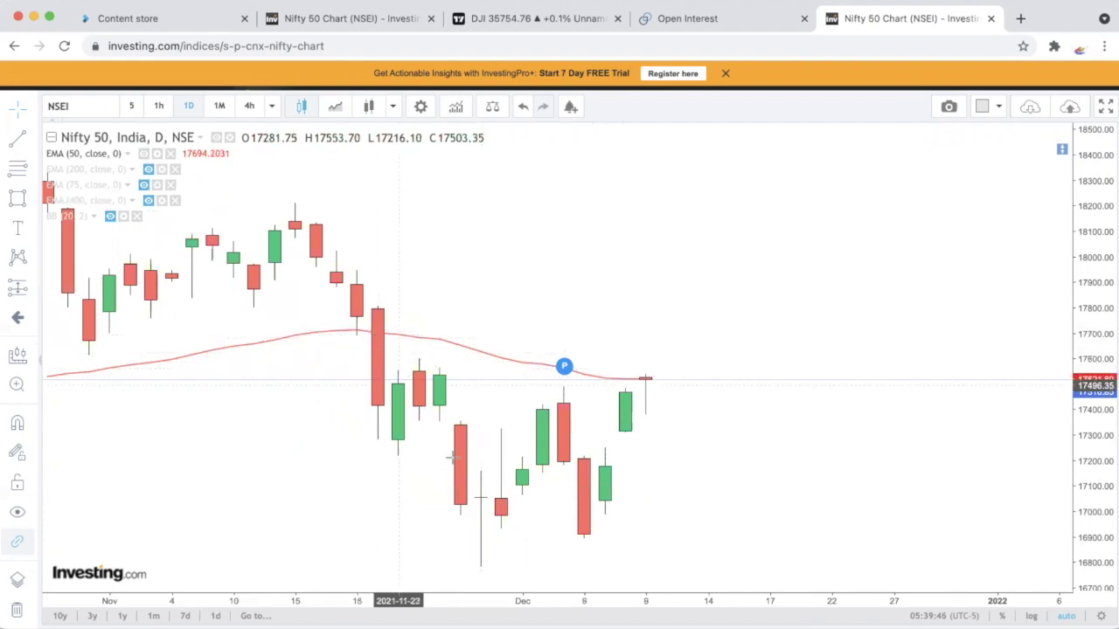
{"action": "scroll", "coordinate": [614, 395], "scroll_direction": "down", "scroll_amount": 3}
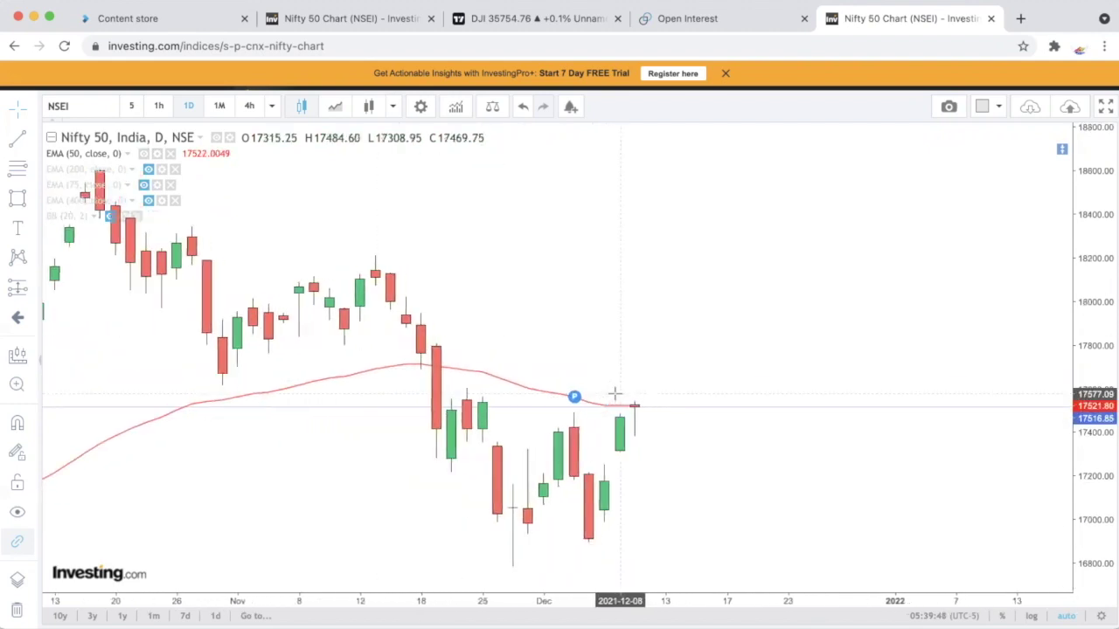
{"action": "left_click", "coordinate": [17, 139]}
{"action": "left_click", "coordinate": [375, 257]}
{"action": "left_click", "coordinate": [512, 566]}
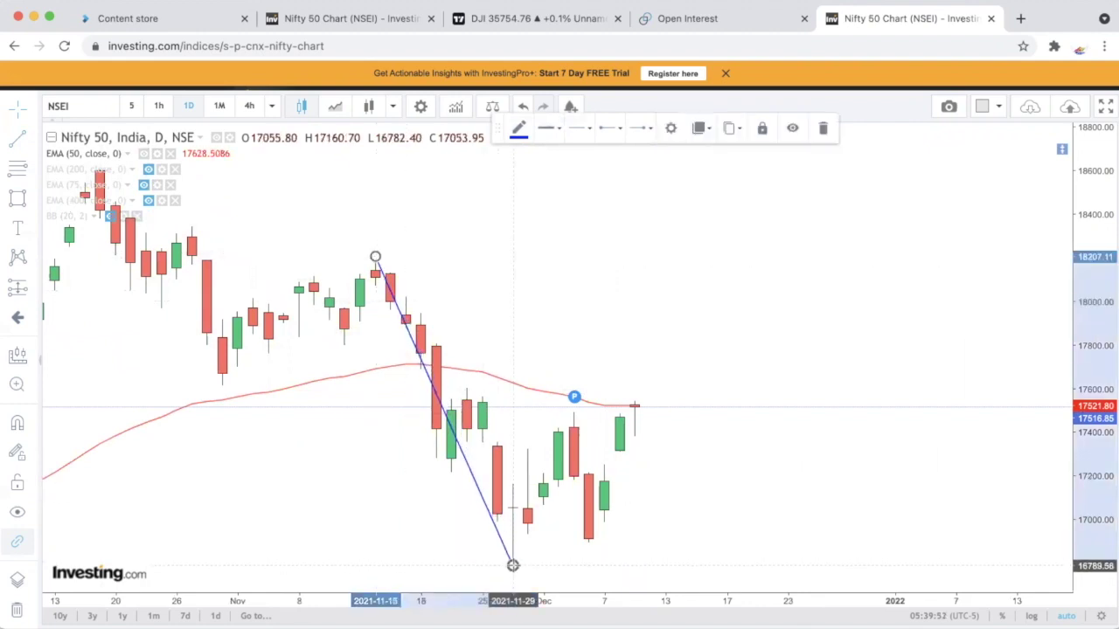
{"action": "left_click", "coordinate": [17, 139]}
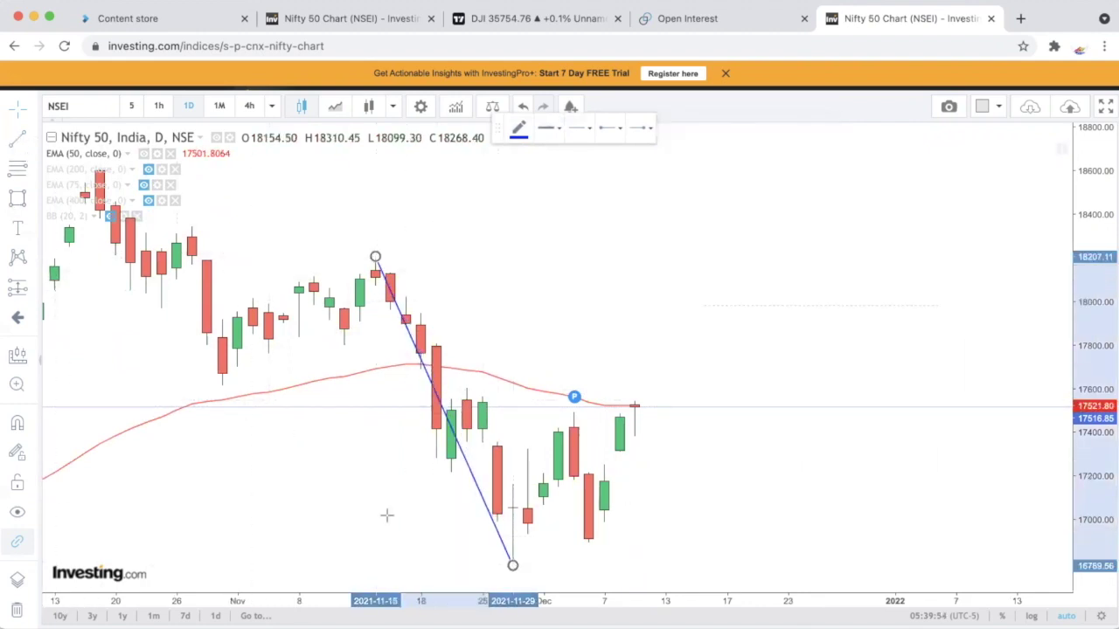
{"action": "left_click", "coordinate": [512, 566]}
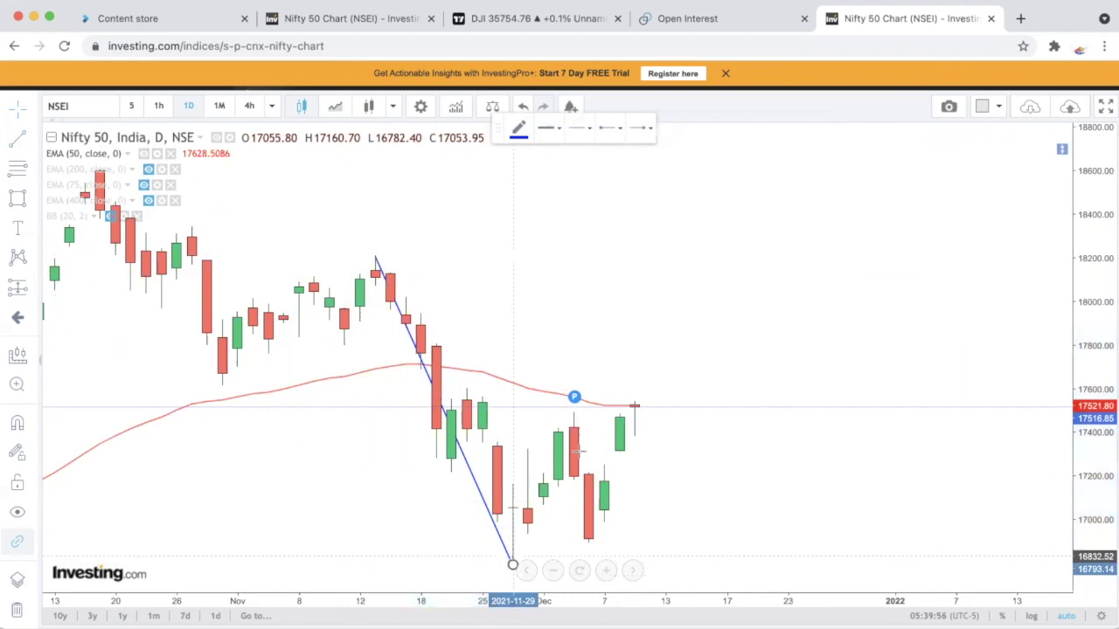
{"action": "left_click", "coordinate": [633, 393]}
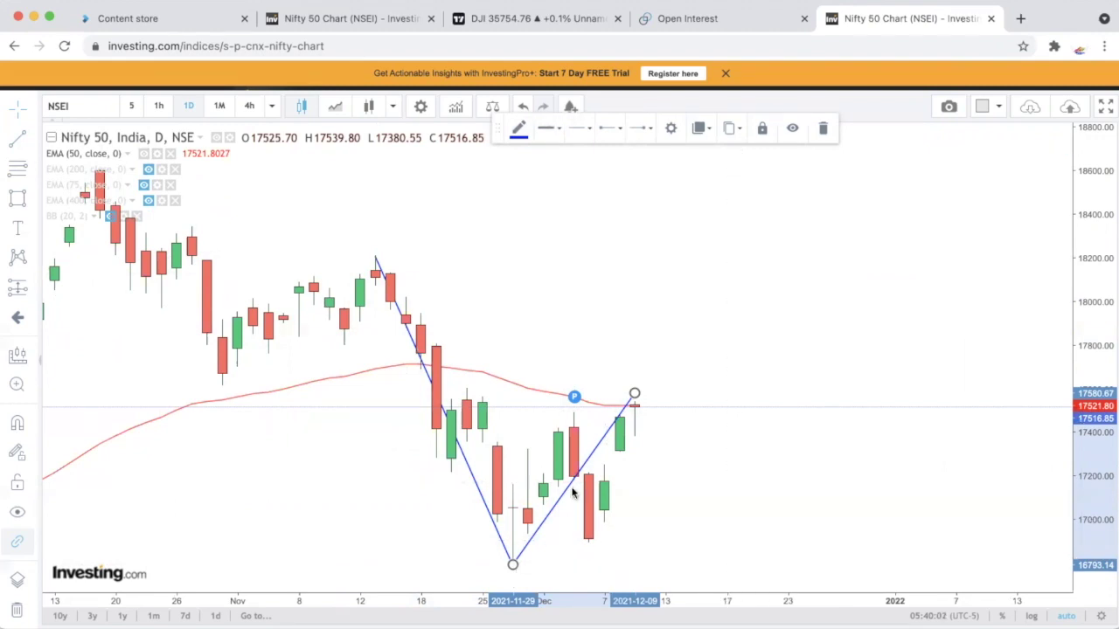
{"action": "mouse_move", "coordinate": [575, 473]}
{"action": "left_mouse_down"}
{"action": "mouse_move", "coordinate": [594, 527]}
{"action": "mouse_move", "coordinate": [609, 516]}
{"action": "mouse_move", "coordinate": [632, 399]}
{"action": "mouse_move", "coordinate": [681, 530]}
{"action": "left_mouse_up"}
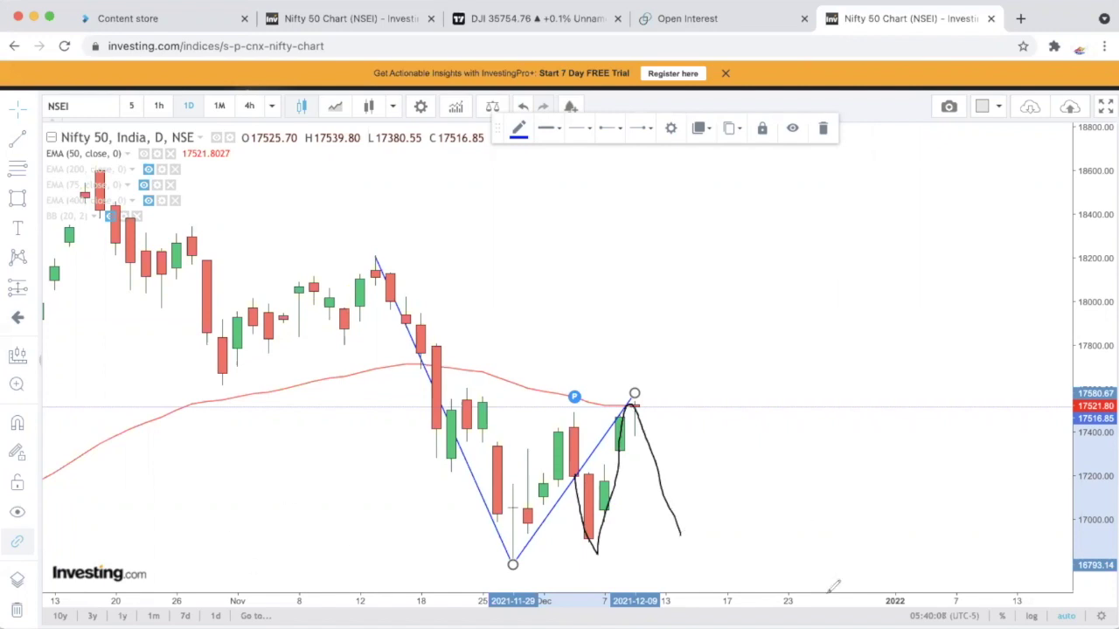
{"action": "key", "text": "super+z"}
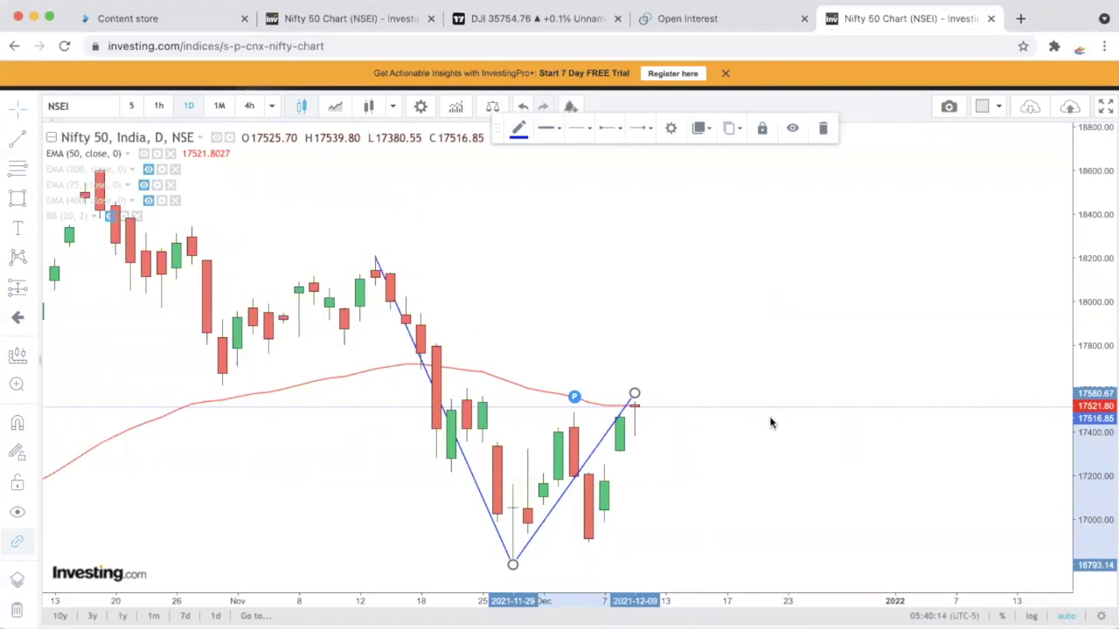
{"action": "scroll", "coordinate": [769, 422], "scroll_direction": "up", "scroll_amount": 3}
Remove all drawing tools from the Nifty 50 chart
{"action": "right_click", "coordinate": [719, 320]}
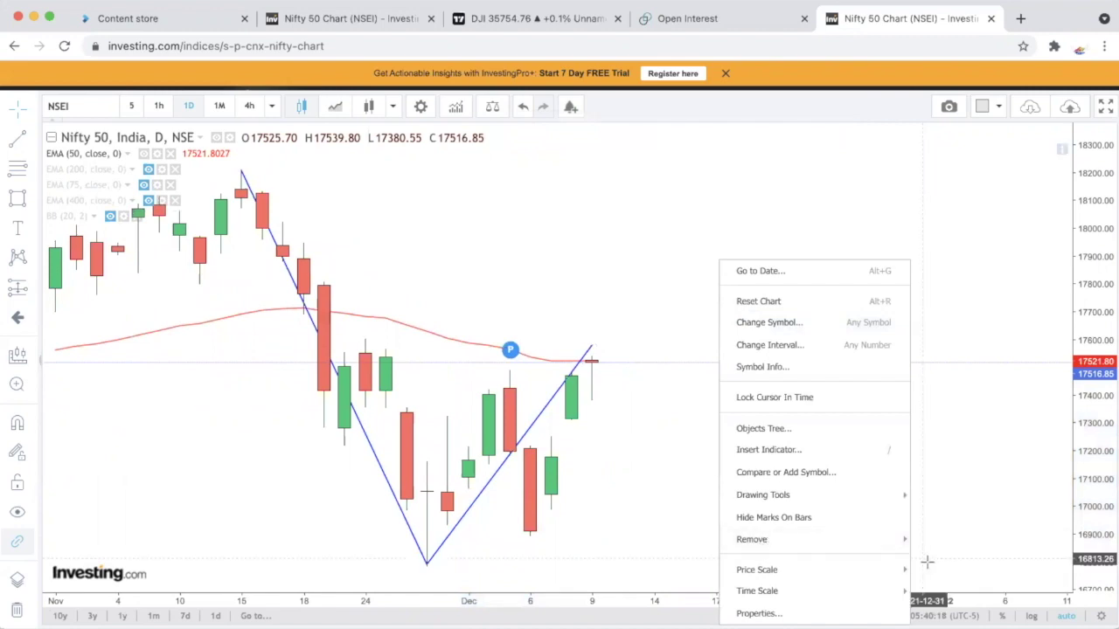
{"action": "mouse_move", "coordinate": [909, 542]}
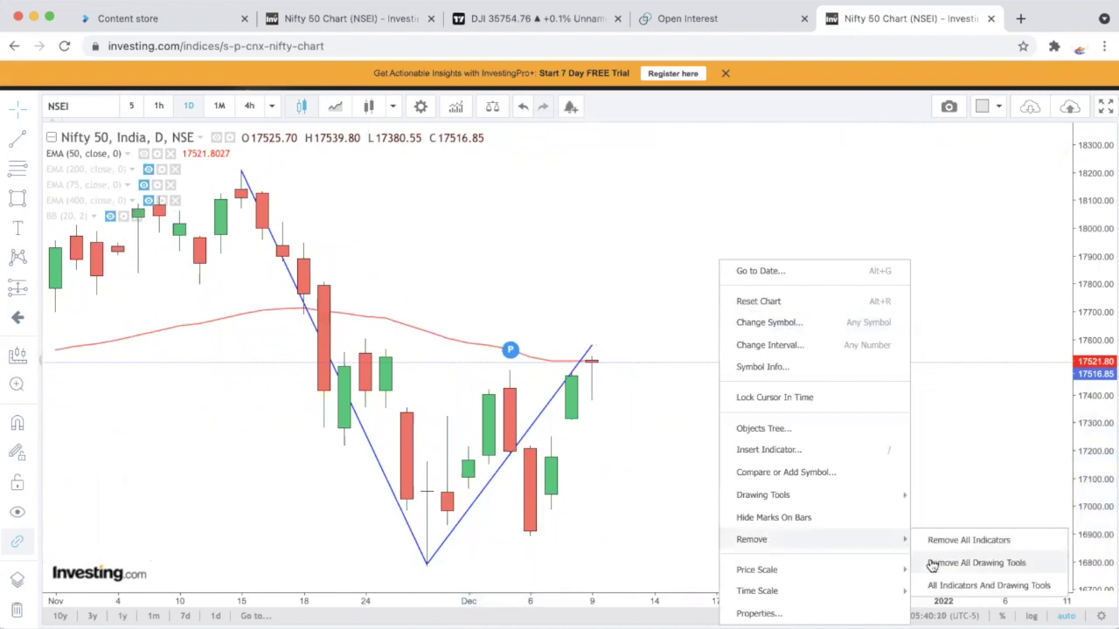
{"action": "left_click", "coordinate": [933, 562]}
Switch the chart to 5-minute candles and toggle the Bollinger Bands on and off
{"action": "scroll", "coordinate": [759, 337], "scroll_direction": "down", "scroll_amount": 3}
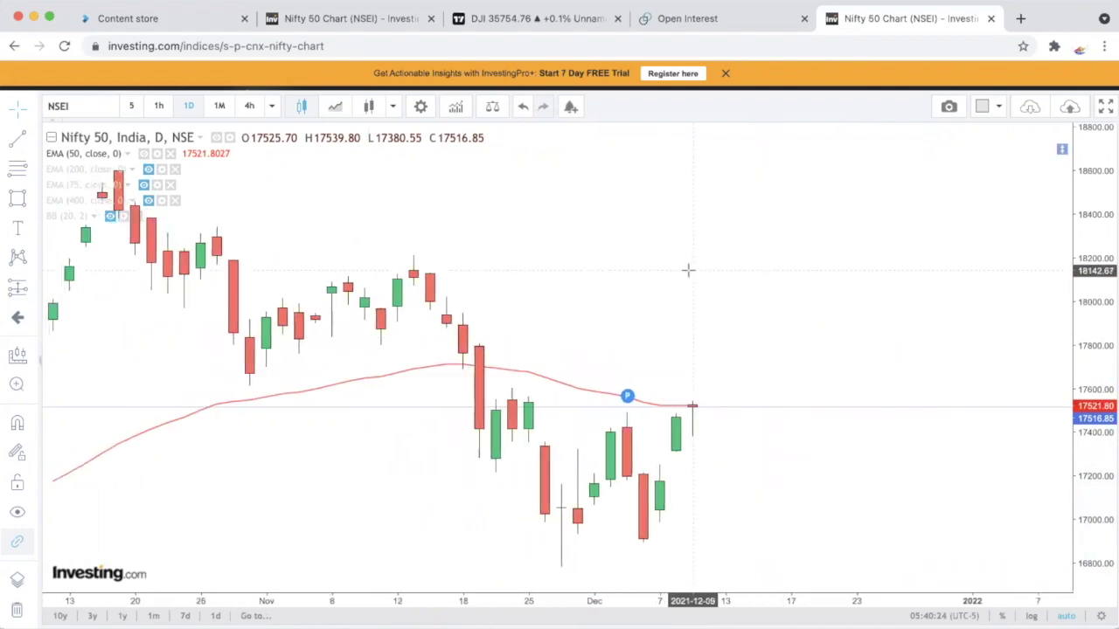
{"action": "left_click", "coordinate": [131, 107]}
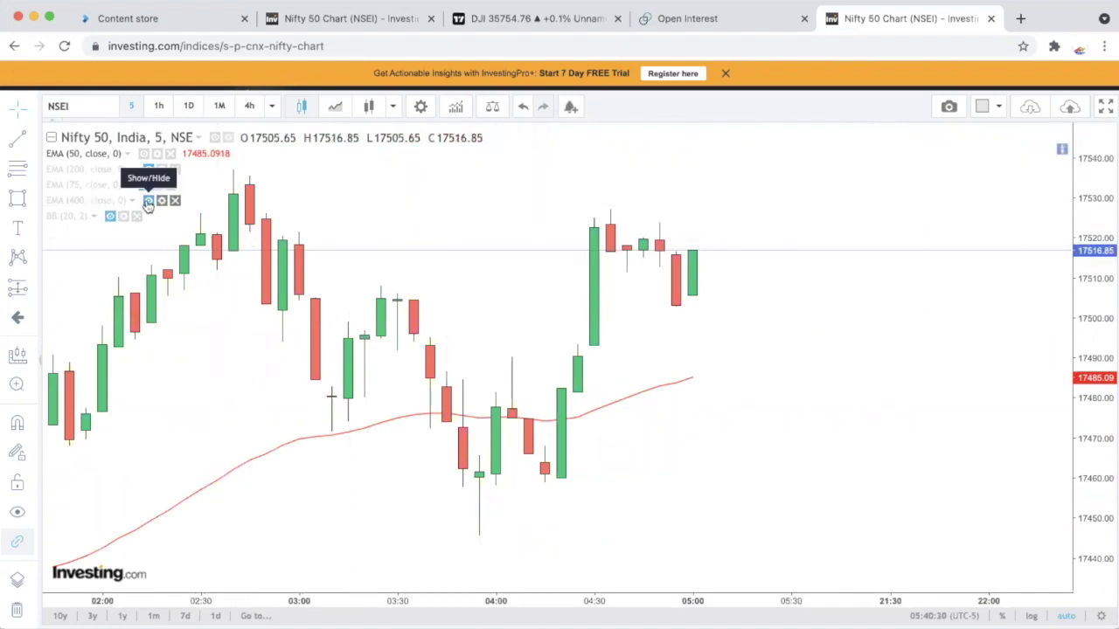
{"action": "scroll", "coordinate": [459, 296], "scroll_direction": "down", "scroll_amount": 6}
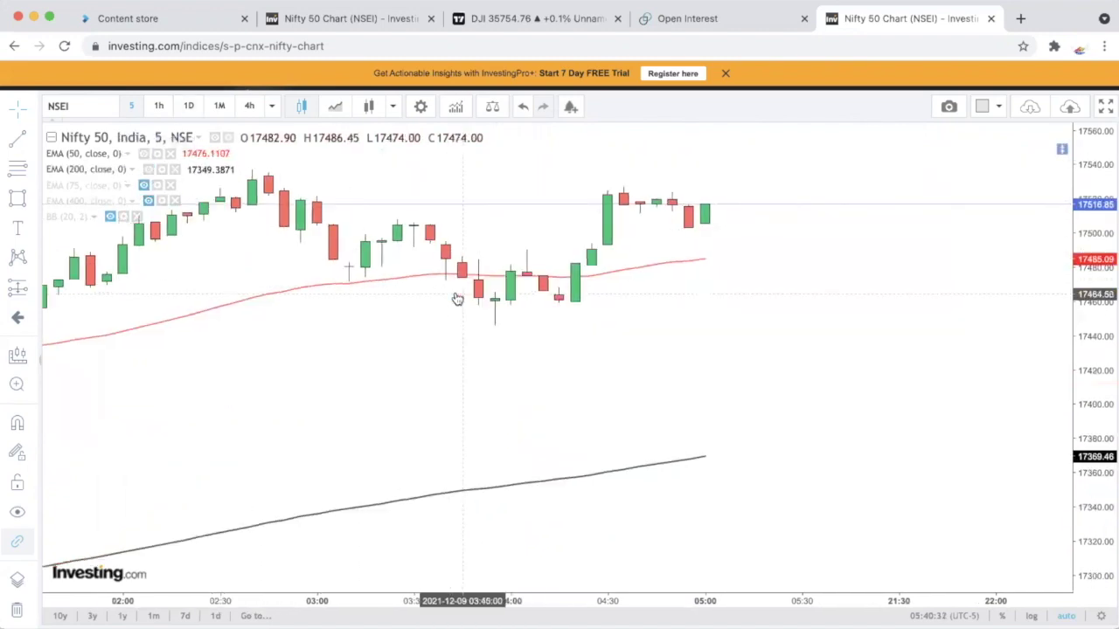
{"action": "scroll", "coordinate": [454, 297], "scroll_direction": "up", "scroll_amount": 3}
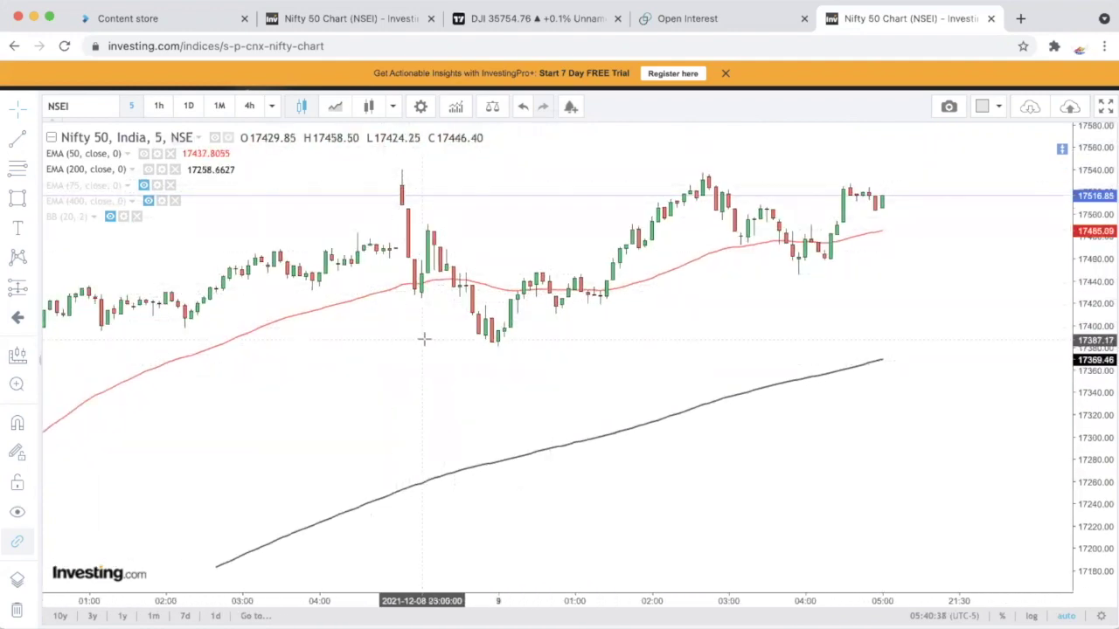
{"action": "left_click", "coordinate": [110, 217]}
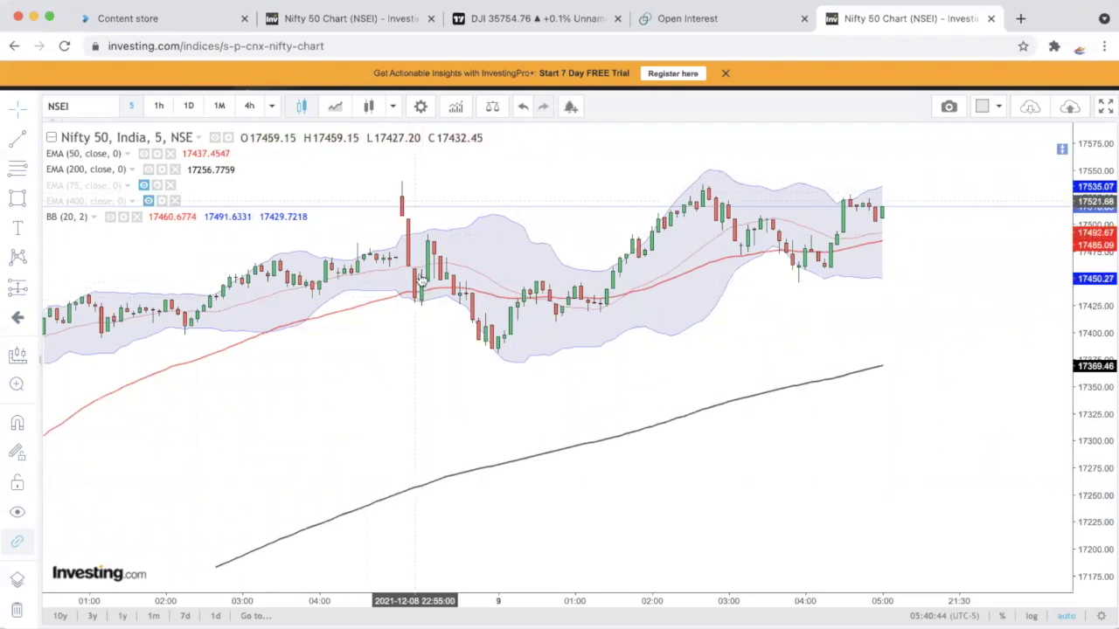
{"action": "left_click", "coordinate": [110, 216]}
{"action": "scroll", "coordinate": [428, 382], "scroll_direction": "up", "scroll_amount": 3}
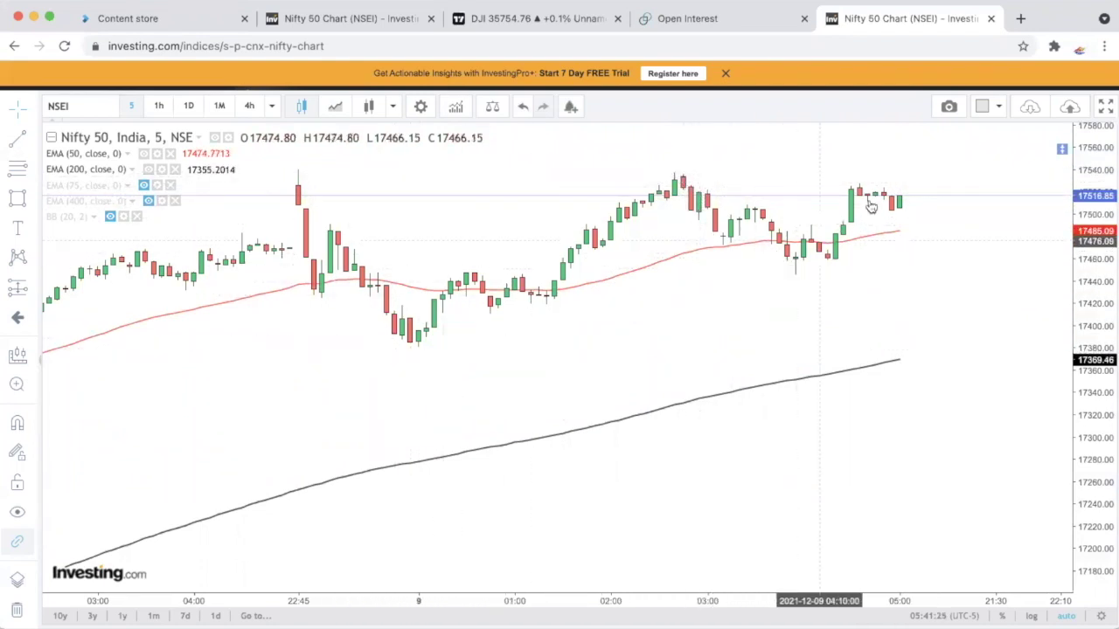
{"action": "scroll", "coordinate": [769, 343], "scroll_direction": "down", "scroll_amount": 3}
{"action": "scroll", "coordinate": [769, 344], "scroll_direction": "down", "scroll_amount": 2}
Draw the neckline trend line across the 22:45 spike high and the second high, near 17535
{"action": "left_click_drag", "start_coordinate": [784, 450], "coordinate": [814, 437]}
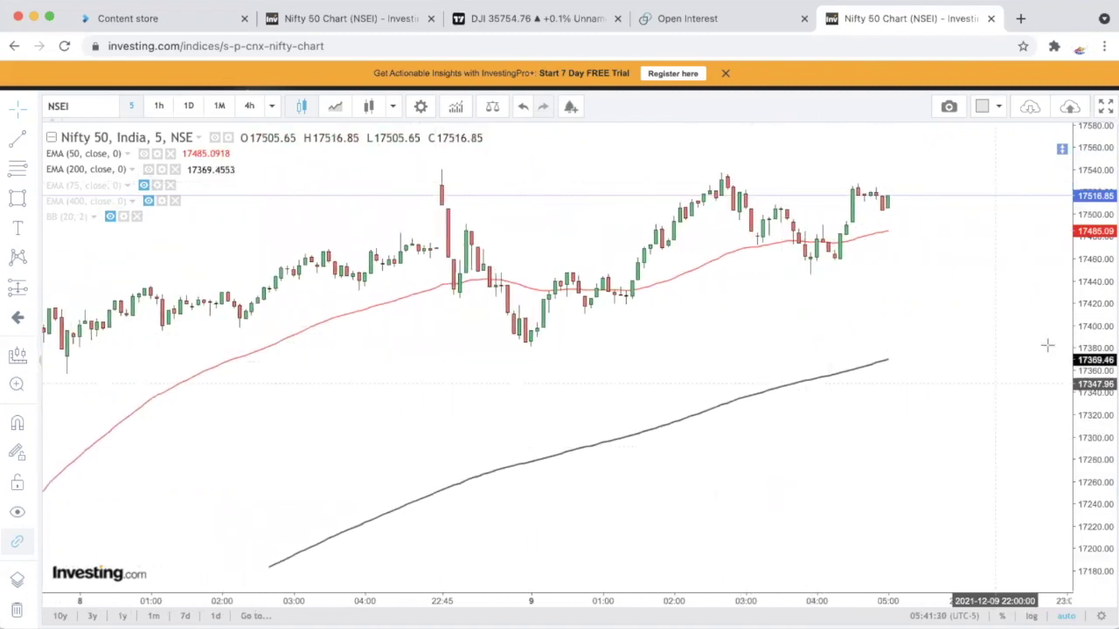
{"action": "left_click_drag", "start_coordinate": [932, 421], "coordinate": [932, 477]}
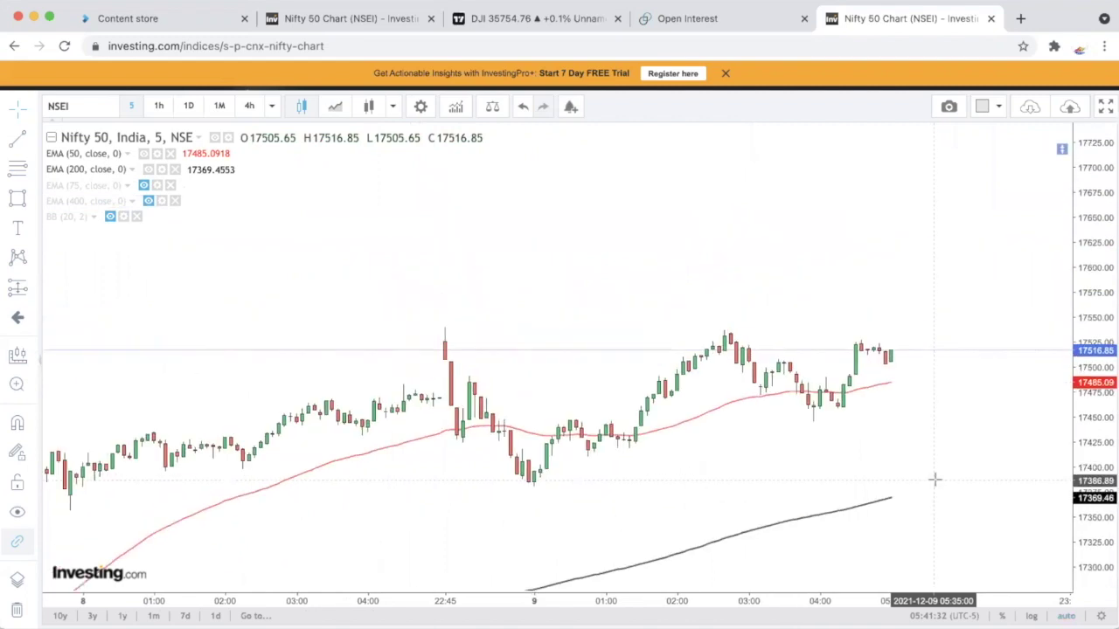
{"action": "left_click", "coordinate": [17, 137]}
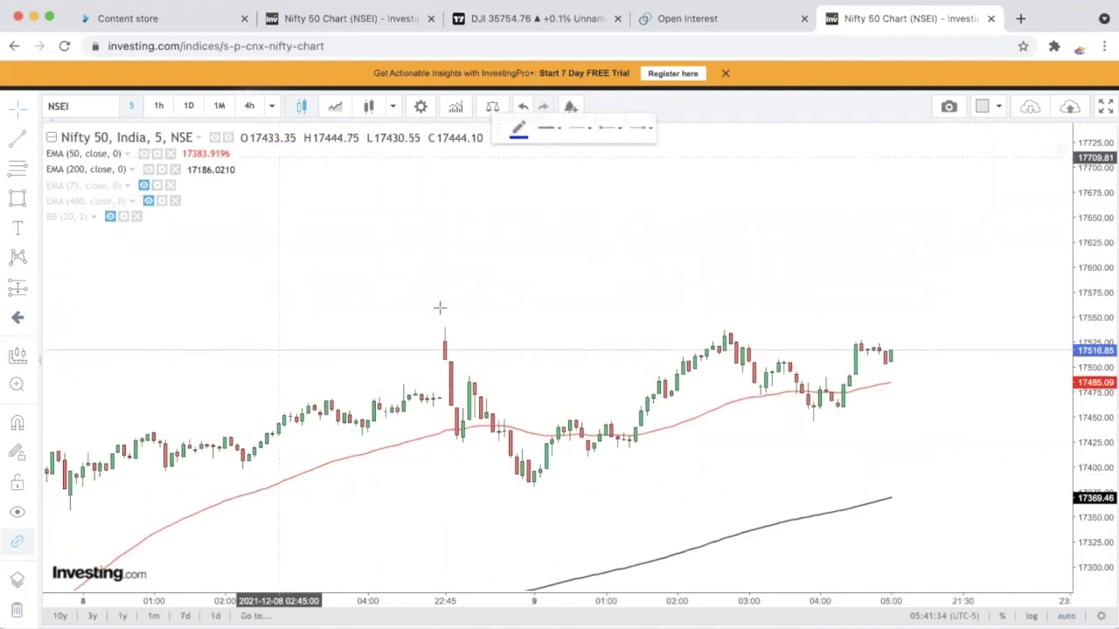
{"action": "left_click", "coordinate": [445, 327]}
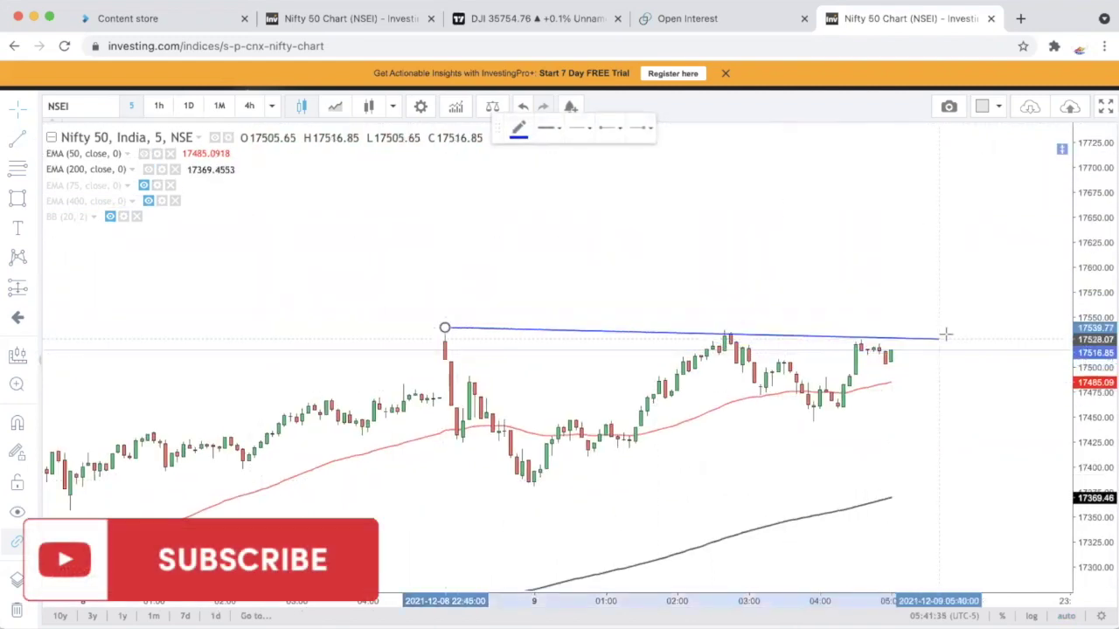
{"action": "left_click", "coordinate": [975, 334]}
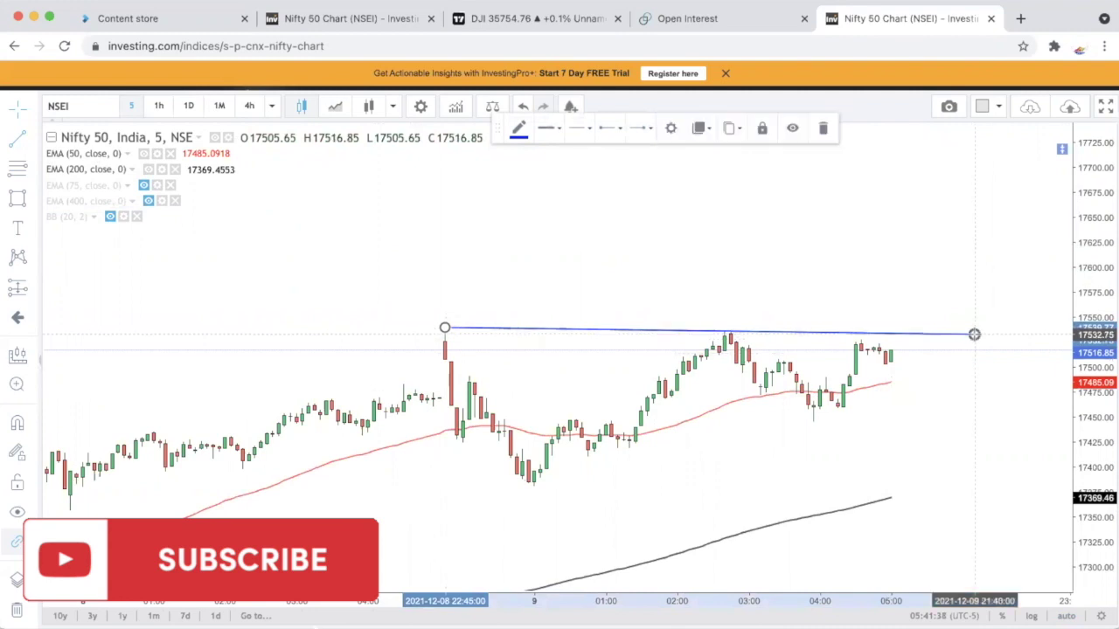
Draw two arcs for the cup from the left high to the low, and for the handle
{"action": "scroll", "coordinate": [836, 444], "scroll_direction": "right", "scroll_amount": 3}
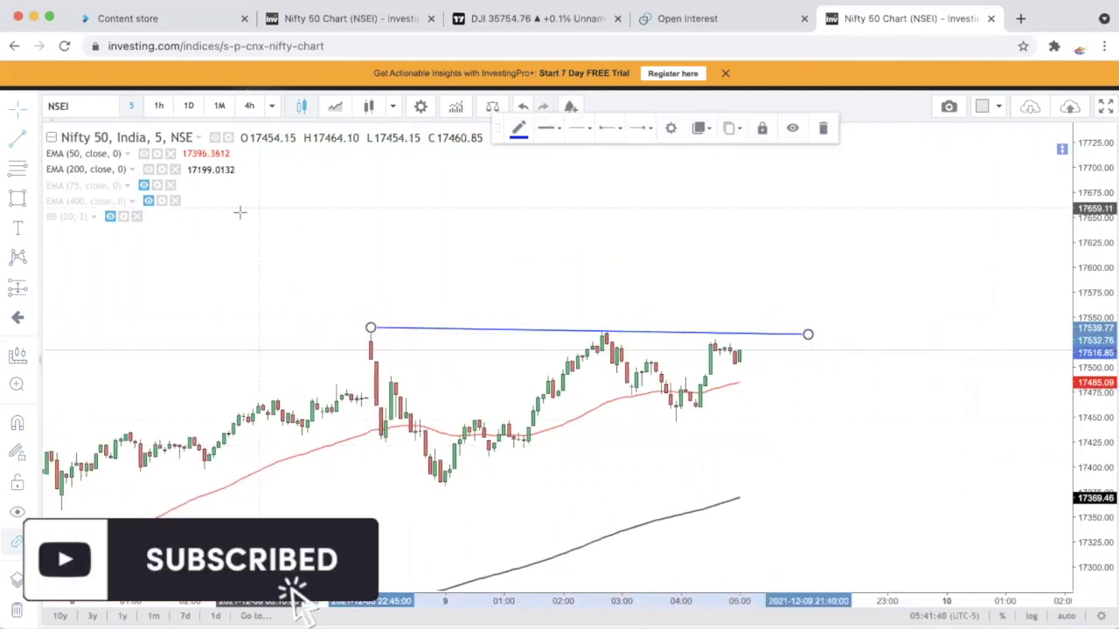
{"action": "left_click", "coordinate": [31, 198]}
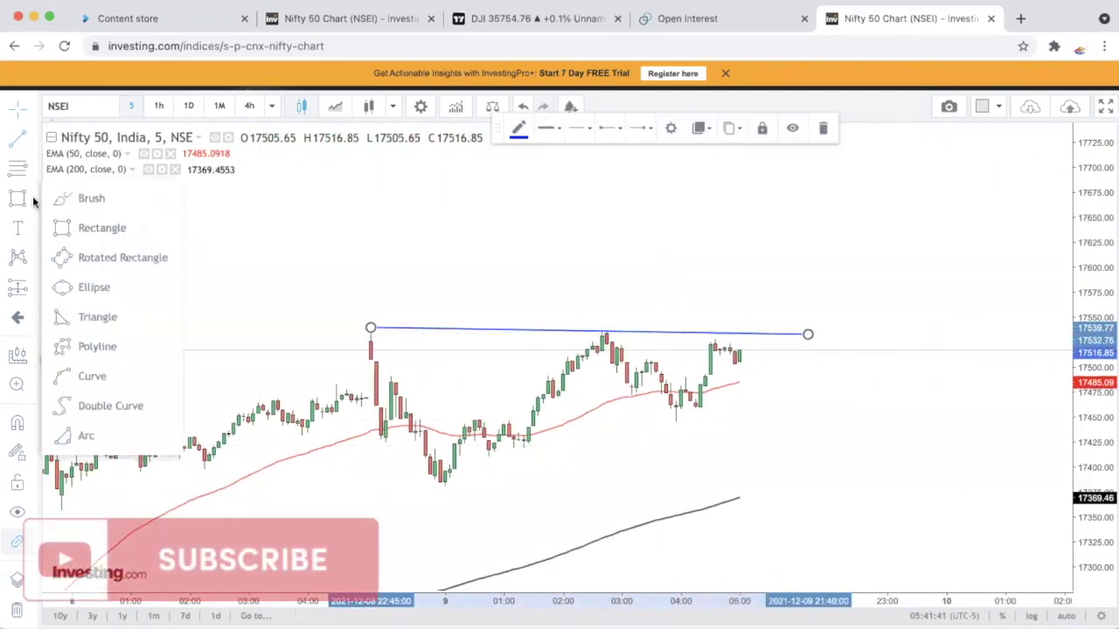
{"action": "left_click", "coordinate": [84, 435]}
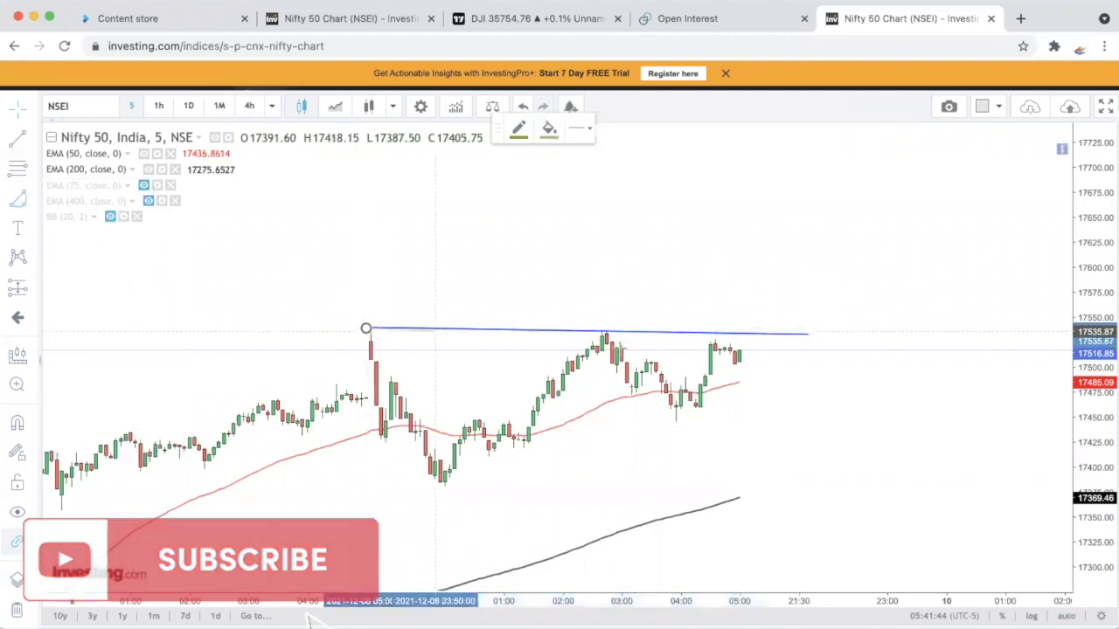
{"action": "left_click", "coordinate": [519, 492]}
{"action": "left_click_drag", "start_coordinate": [366, 333], "coordinate": [356, 327]}
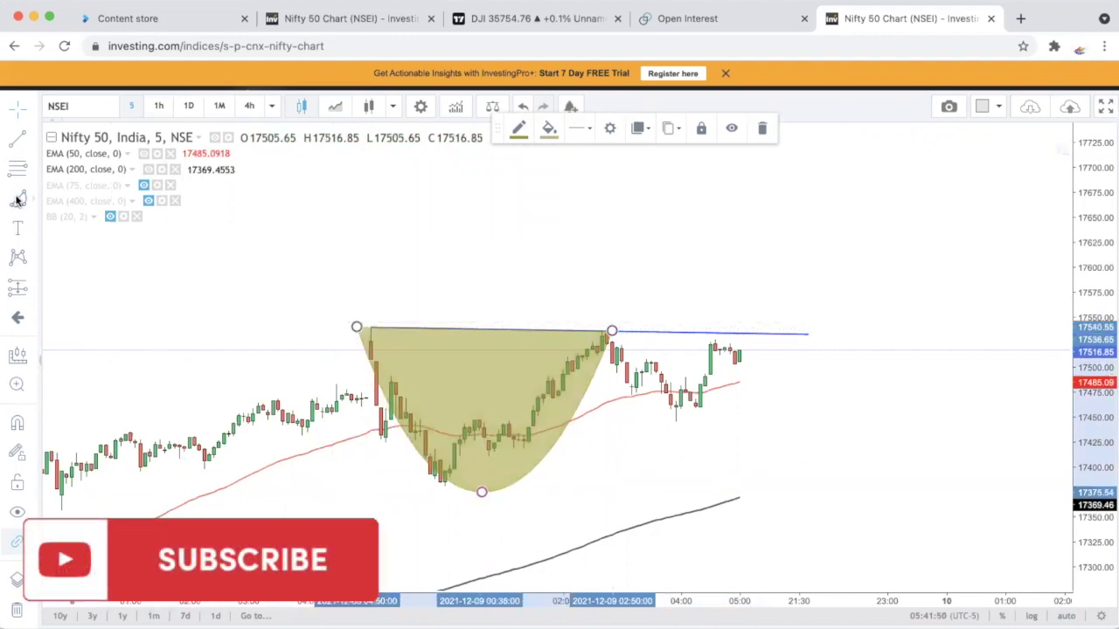
{"action": "left_click", "coordinate": [612, 345]}
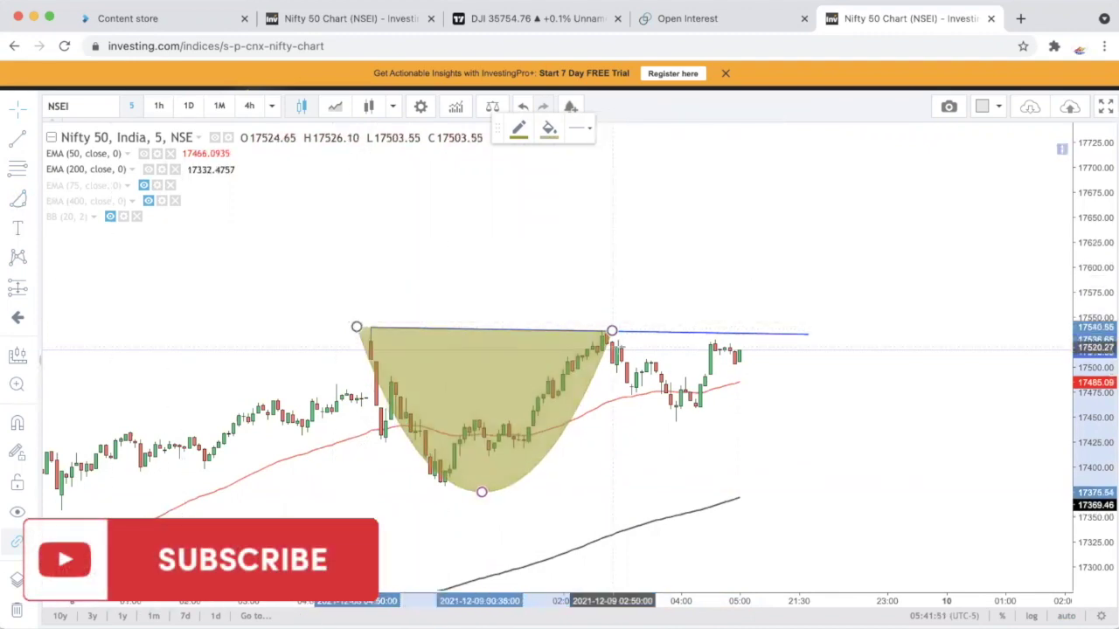
{"action": "left_click", "coordinate": [739, 333]}
{"action": "left_click", "coordinate": [725, 421]}
{"action": "left_click", "coordinate": [765, 431]}
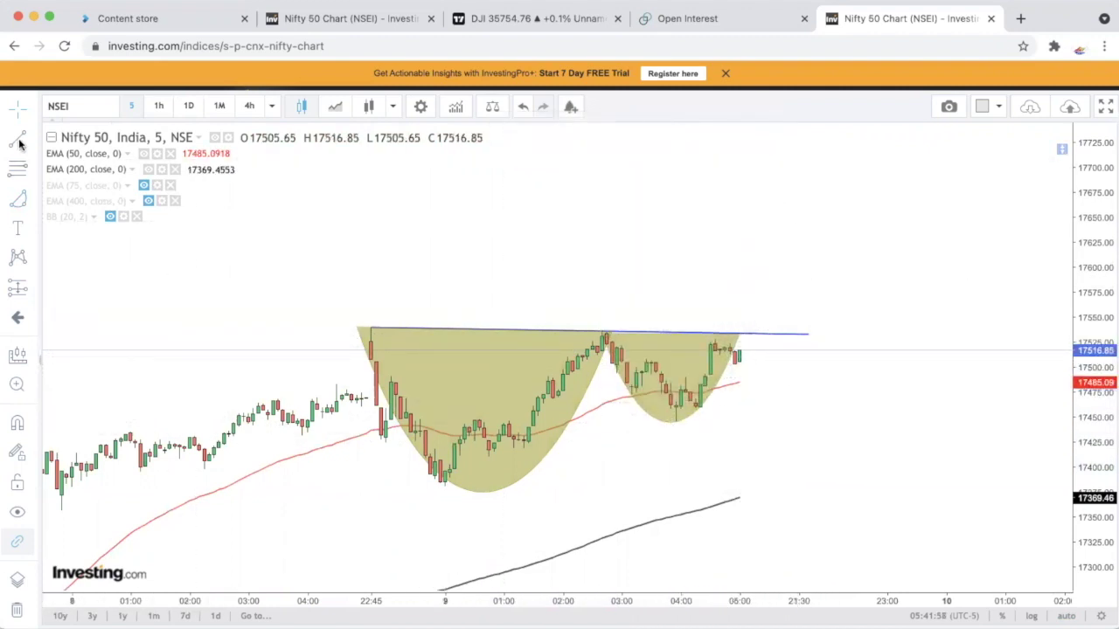
Add a vertical breakout line and a red target level at 17624.79
{"action": "left_click", "coordinate": [479, 419]}
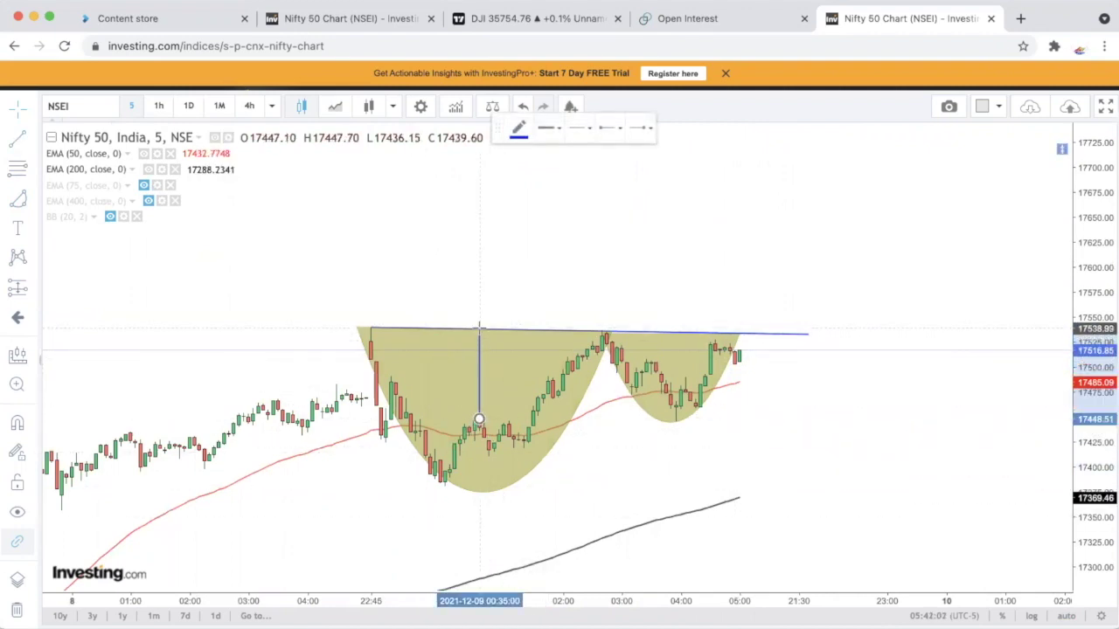
{"action": "left_click", "coordinate": [479, 330]}
{"action": "left_click_drag", "start_coordinate": [689, 294], "coordinate": [745, 277]}
{"action": "left_click", "coordinate": [788, 276]}
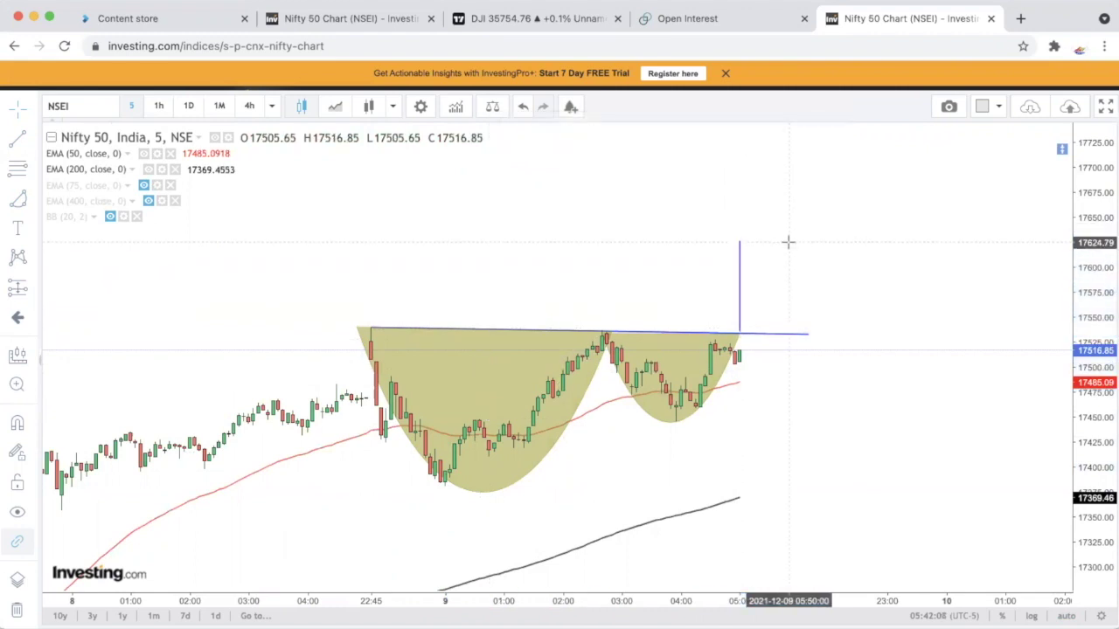
{"action": "left_click", "coordinate": [787, 242]}
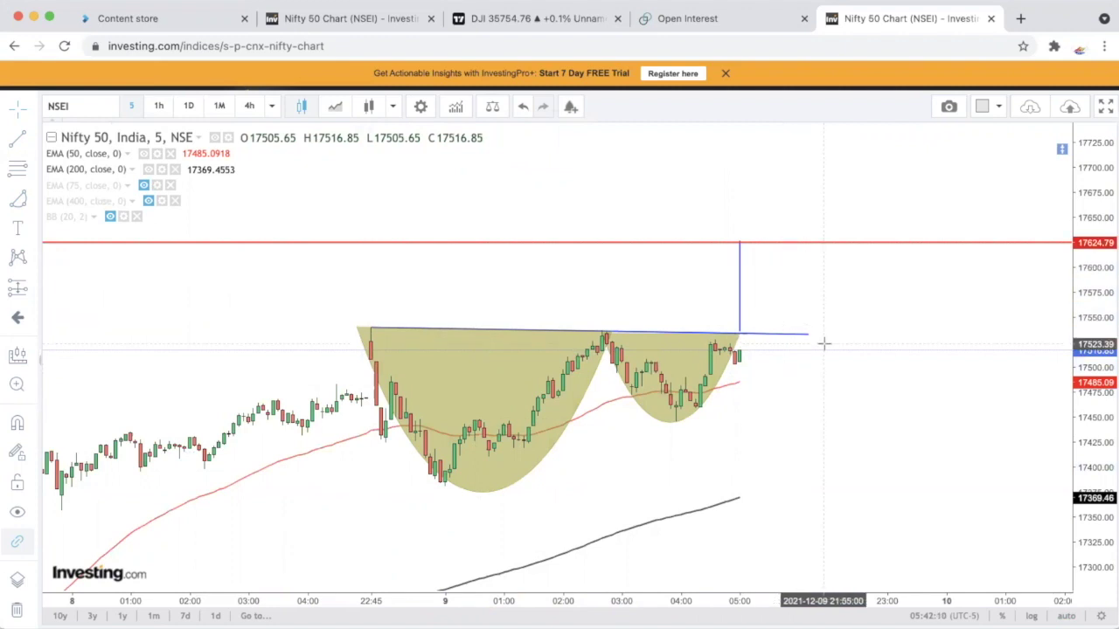
{"action": "scroll", "coordinate": [823, 344], "scroll_direction": "down", "scroll_amount": 2}
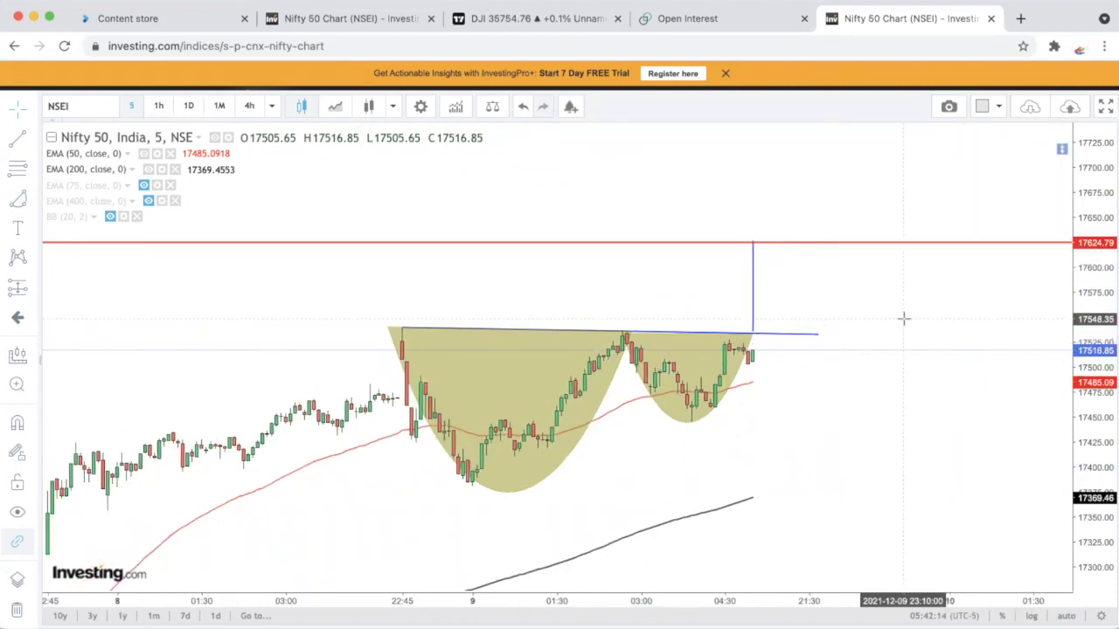
{"action": "scroll", "coordinate": [904, 319], "scroll_direction": "down", "scroll_amount": 1}
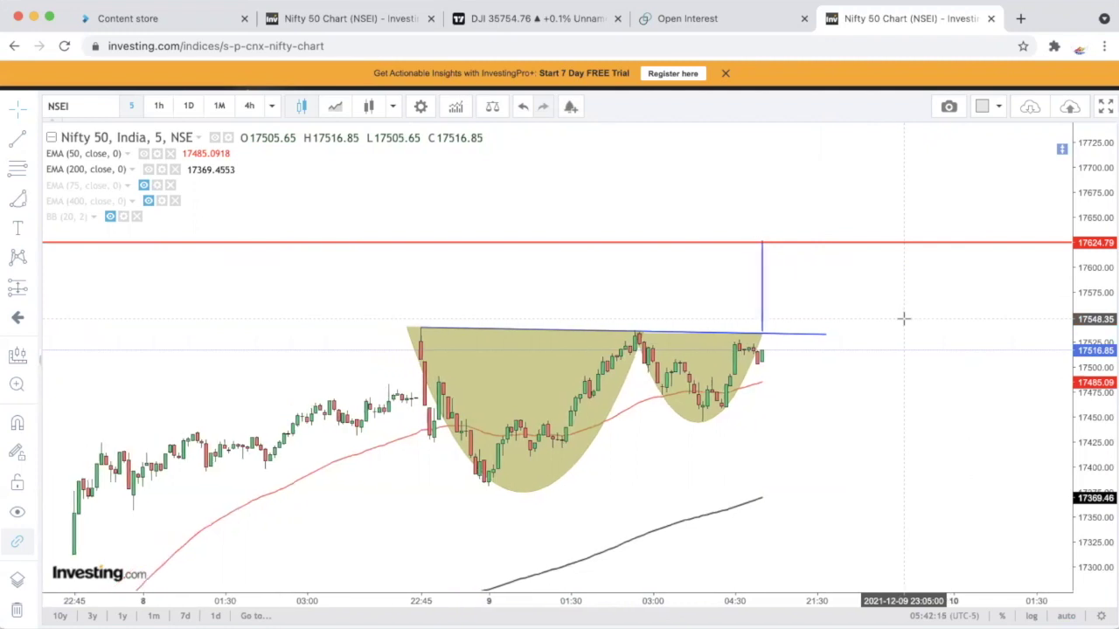
{"action": "scroll", "coordinate": [904, 319], "scroll_direction": "down", "scroll_amount": 2}
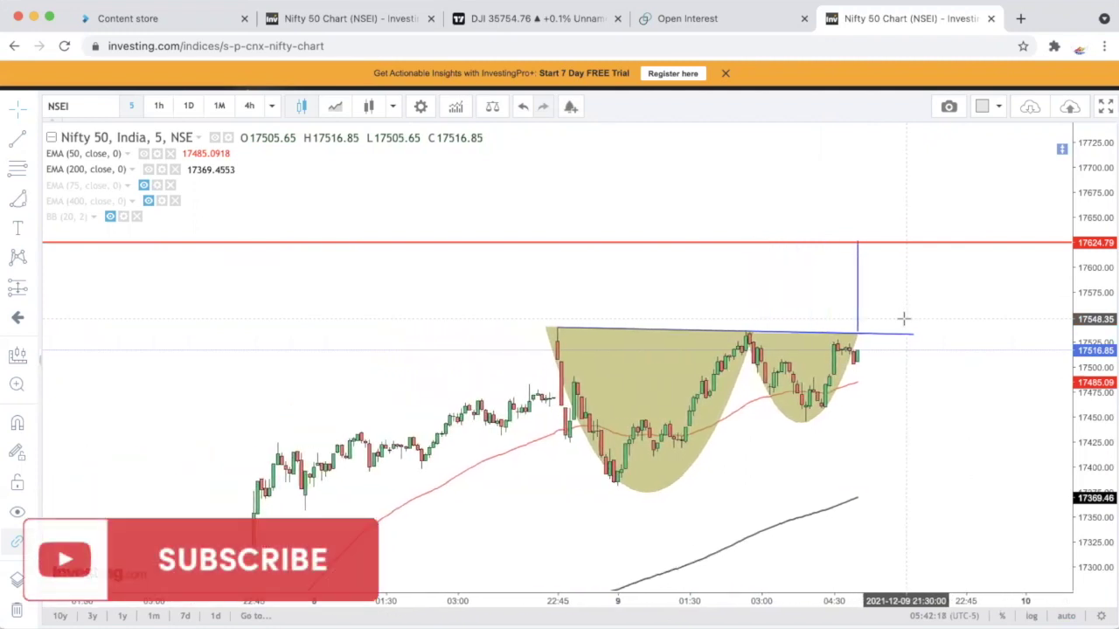
{"action": "scroll", "coordinate": [882, 362], "scroll_direction": "up", "scroll_amount": 1}
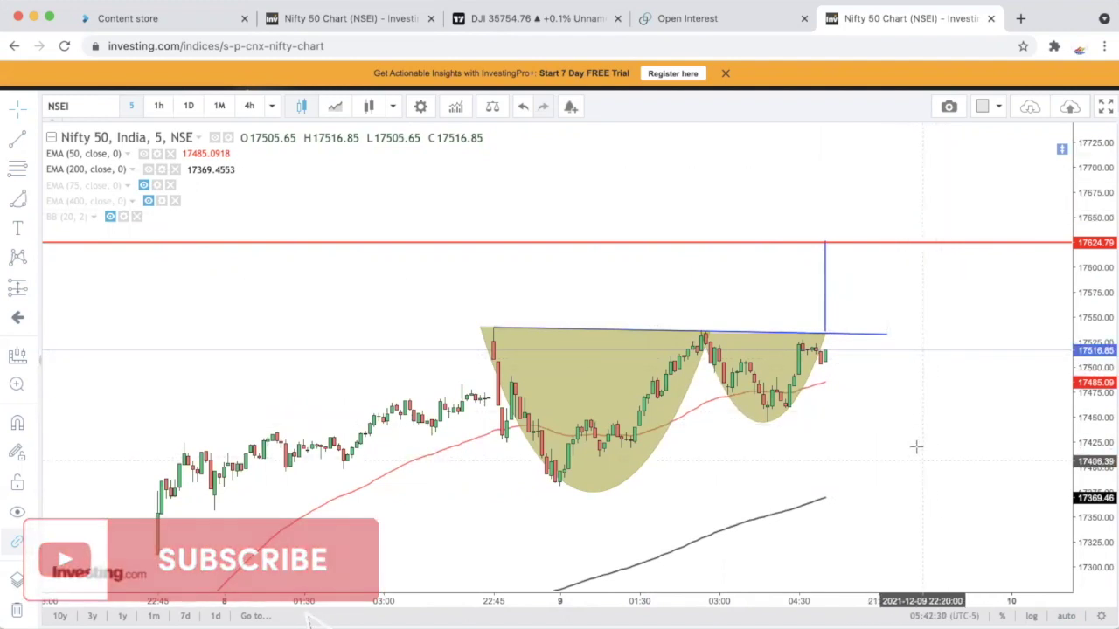
{"action": "scroll", "coordinate": [917, 450], "scroll_direction": "left", "scroll_amount": 3}
{"action": "scroll", "coordinate": [916, 446], "scroll_direction": "up", "scroll_amount": 5}
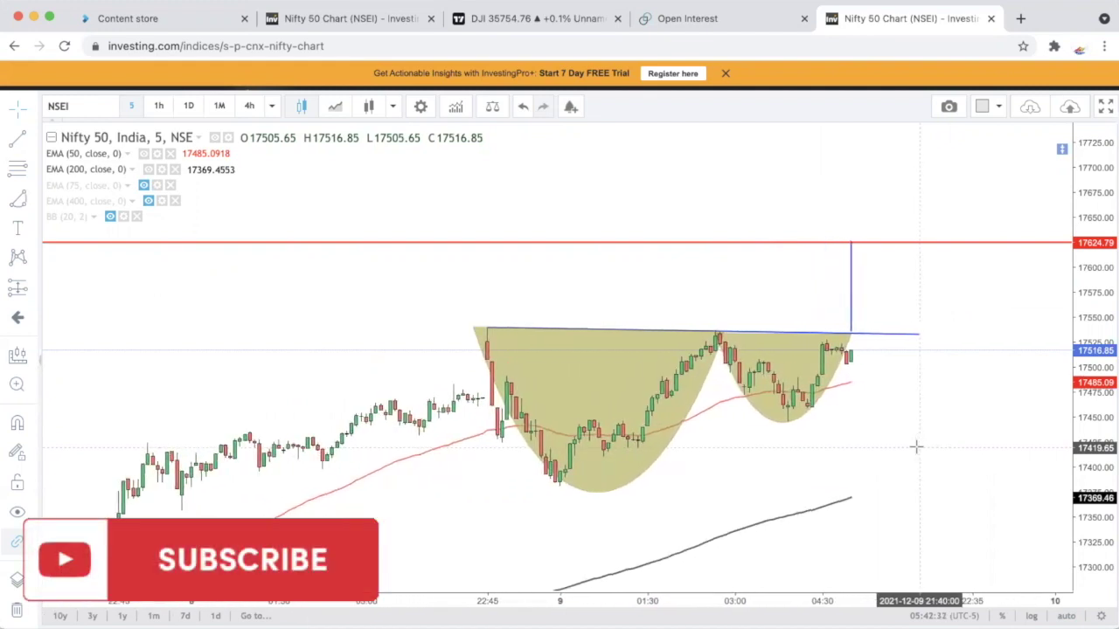
Switch to the other Nifty 50 chart tab and select the cup drawing
{"action": "left_click", "coordinate": [385, 19]}
{"action": "scroll", "coordinate": [509, 416], "scroll_direction": "up", "scroll_amount": 5}
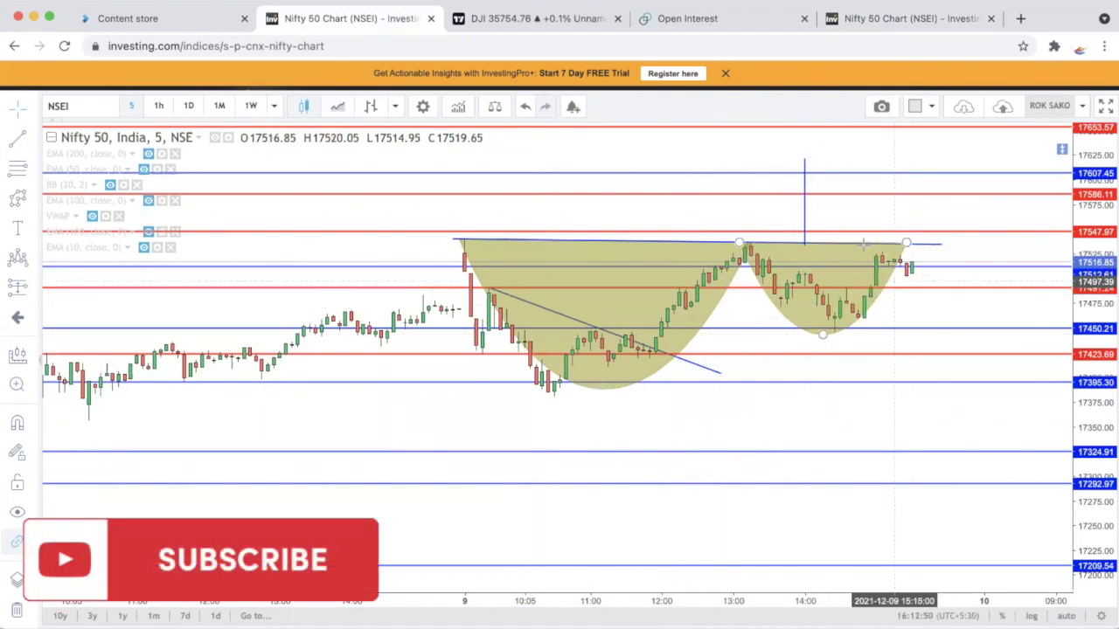
{"action": "left_click", "coordinate": [874, 321]}
{"action": "scroll", "coordinate": [874, 321], "scroll_direction": "up", "scroll_amount": 3}
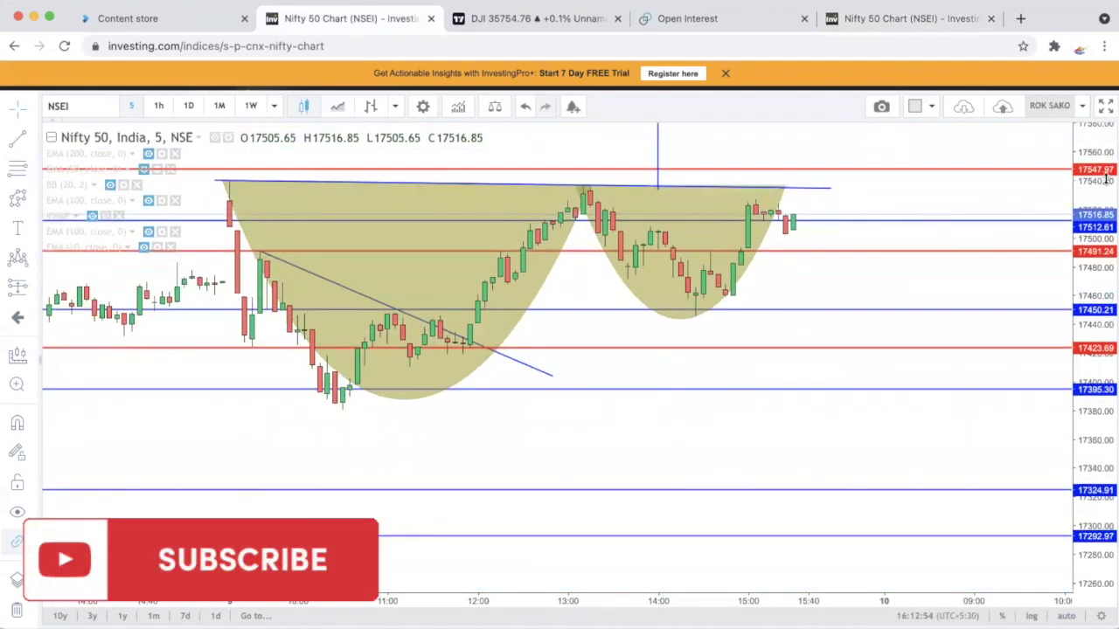
{"action": "scroll", "coordinate": [899, 410], "scroll_direction": "up", "scroll_amount": 2}
{"action": "scroll", "coordinate": [897, 408], "scroll_direction": "down", "scroll_amount": 2}
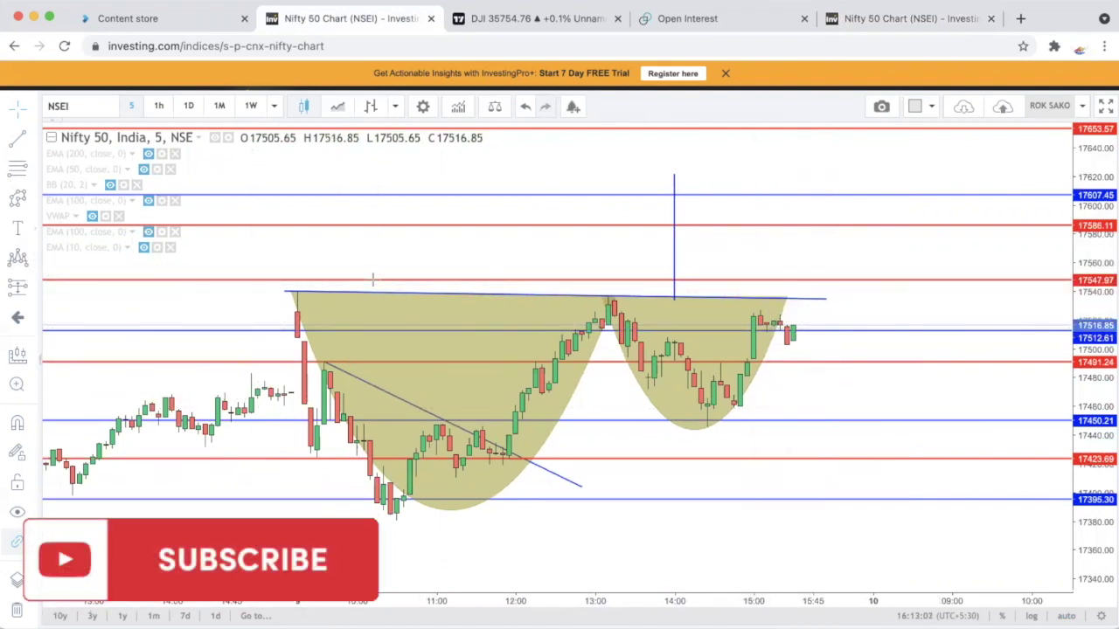
Nudge the red level to 17547.97, raise the blue 17607.45 level, and add a red level at 17620.42
{"action": "left_click", "coordinate": [531, 284]}
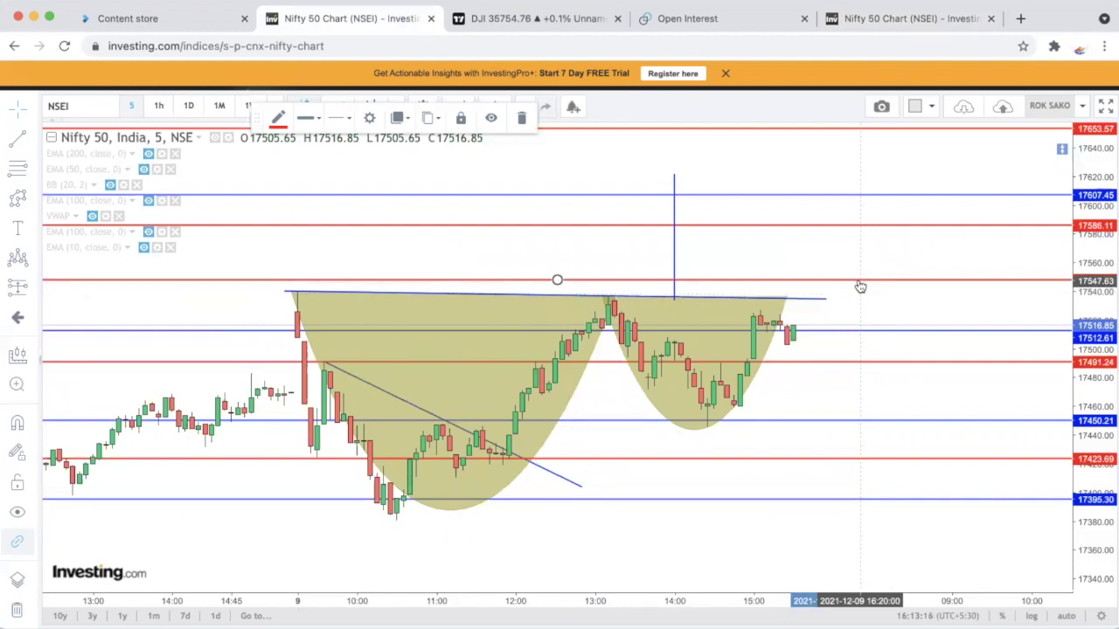
{"action": "left_click_drag", "start_coordinate": [860, 286], "coordinate": [860, 286]}
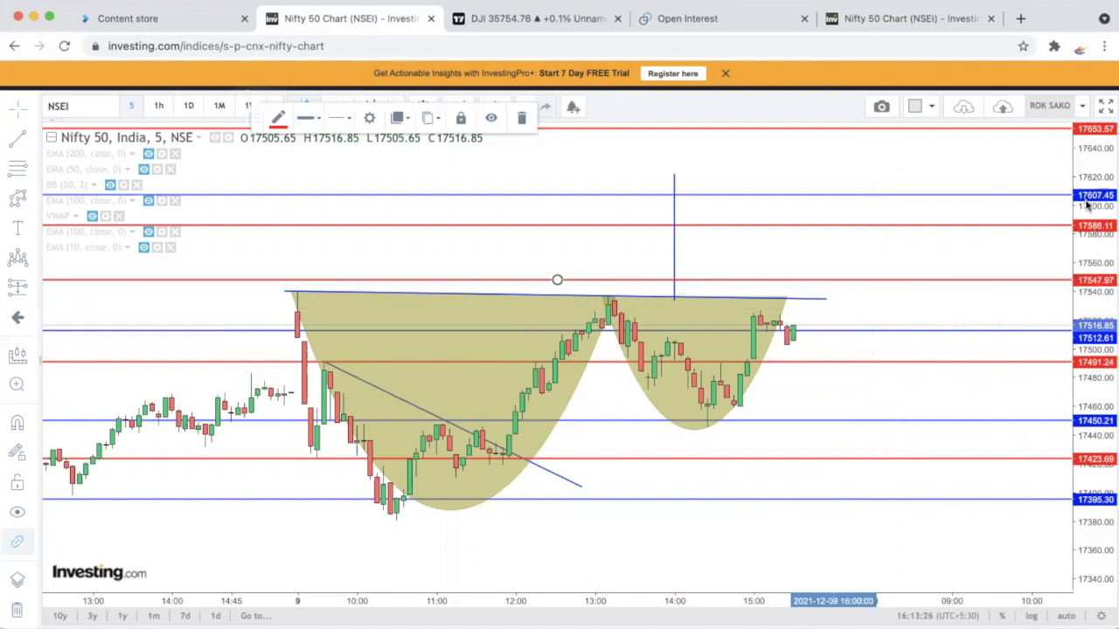
{"action": "left_click_drag", "start_coordinate": [1092, 202], "coordinate": [966, 197]}
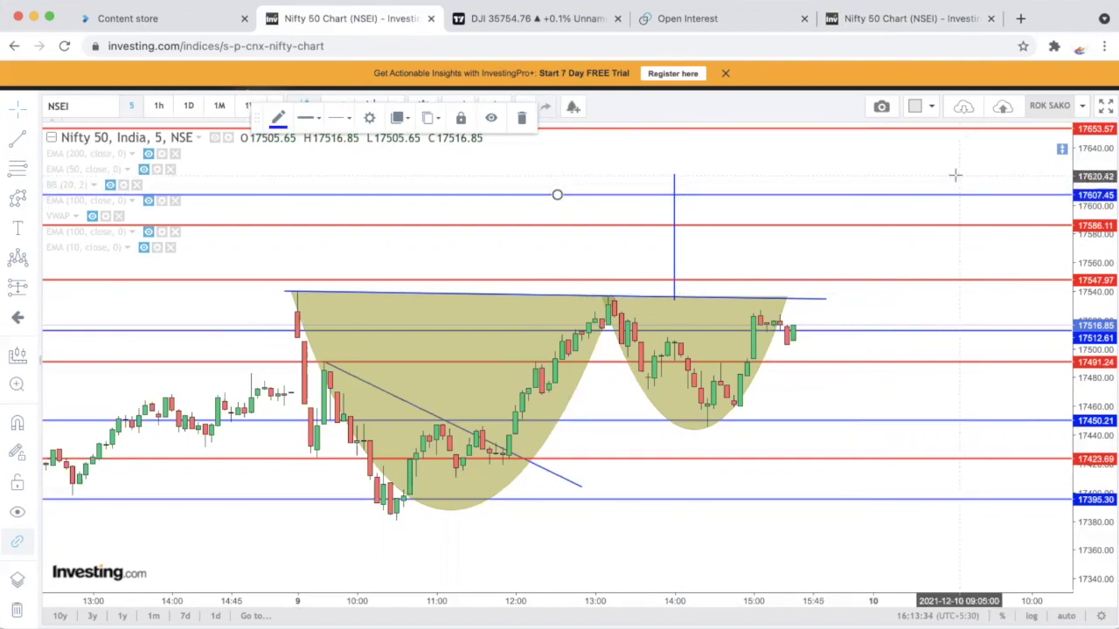
{"action": "left_click", "coordinate": [955, 175]}
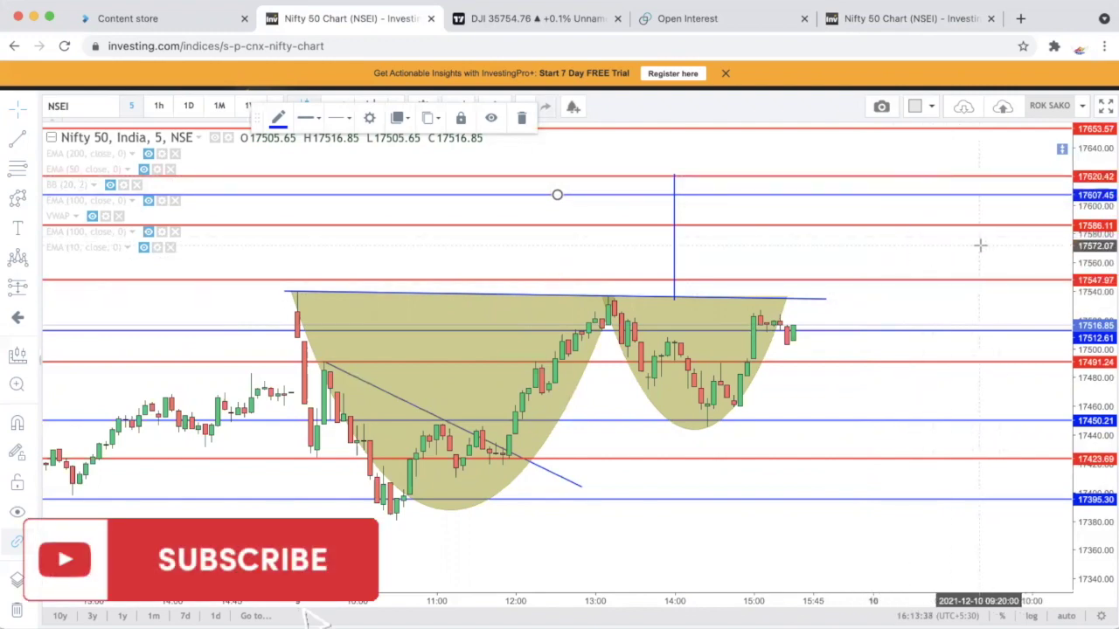
{"action": "mouse_move", "coordinate": [980, 246]}
{"action": "left_mouse_down"}
{"action": "mouse_move", "coordinate": [982, 290]}
{"action": "mouse_move", "coordinate": [1015, 303]}
{"action": "mouse_move", "coordinate": [1012, 279]}
{"action": "mouse_move", "coordinate": [1011, 333]}
{"action": "mouse_move", "coordinate": [1000, 196]}
{"action": "left_mouse_up"}
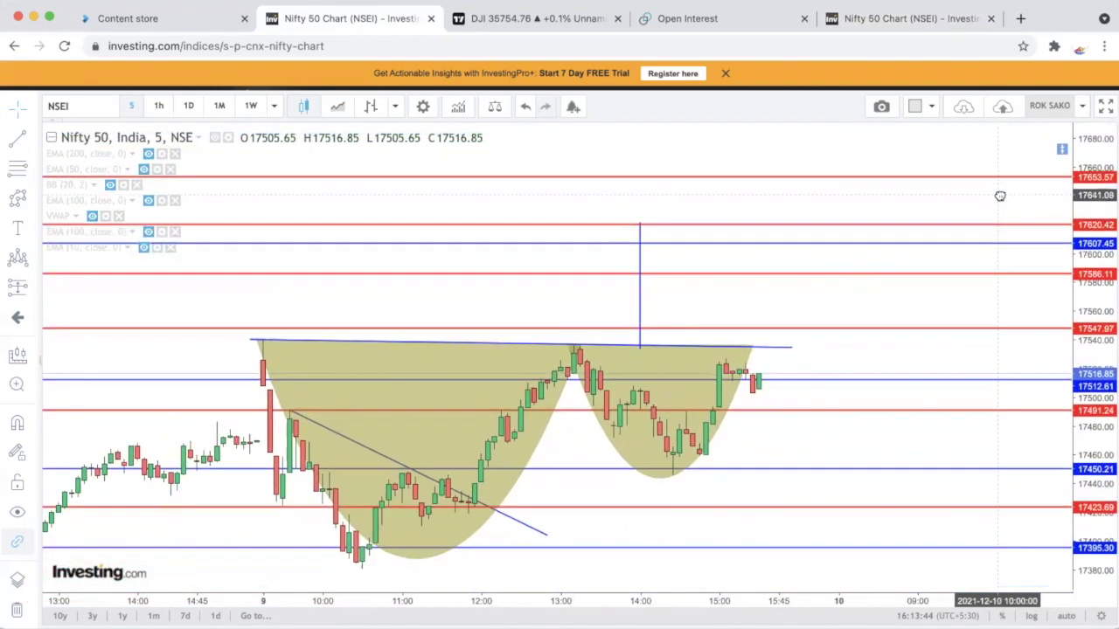
Clear the freehand 17800/17300 target notes and wave sketch, keeping the cup-and-handle and levels
{"action": "left_click_drag", "start_coordinate": [961, 307], "coordinate": [959, 272]}
{"action": "left_click_drag", "start_coordinate": [898, 413], "coordinate": [897, 376]}
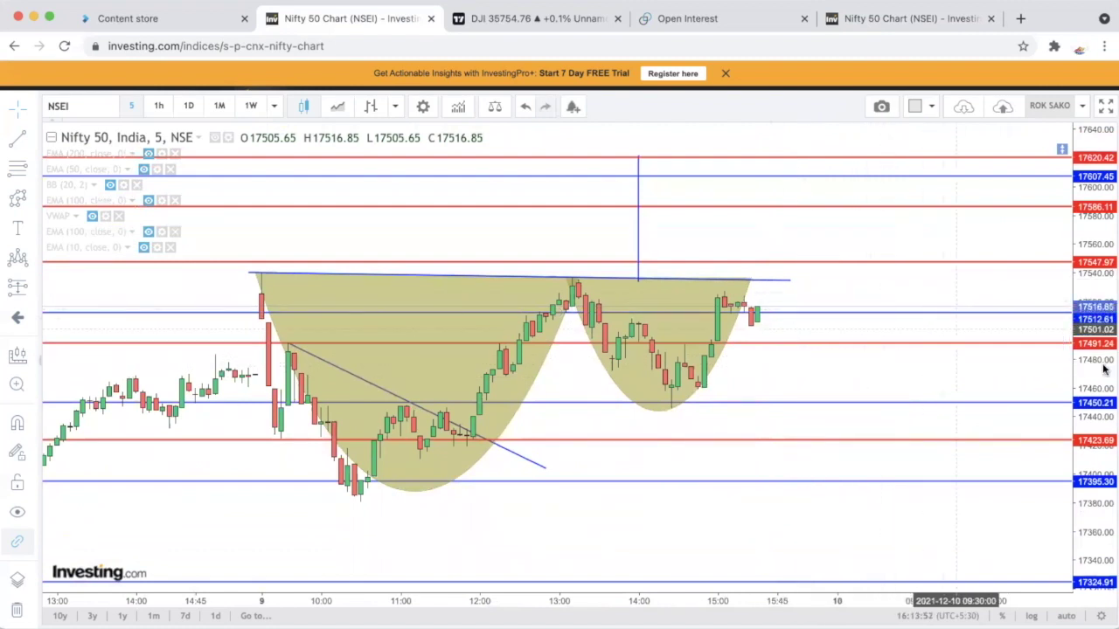
{"action": "left_click_drag", "start_coordinate": [994, 384], "coordinate": [993, 373]}
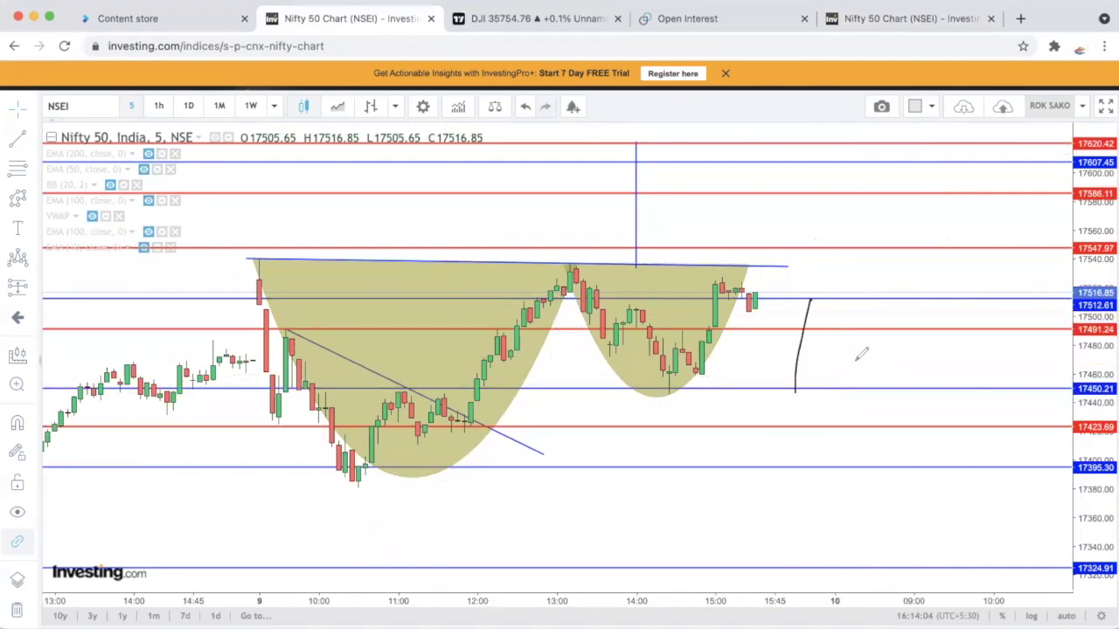
{"action": "left_click_drag", "start_coordinate": [1023, 337], "coordinate": [1056, 333]}
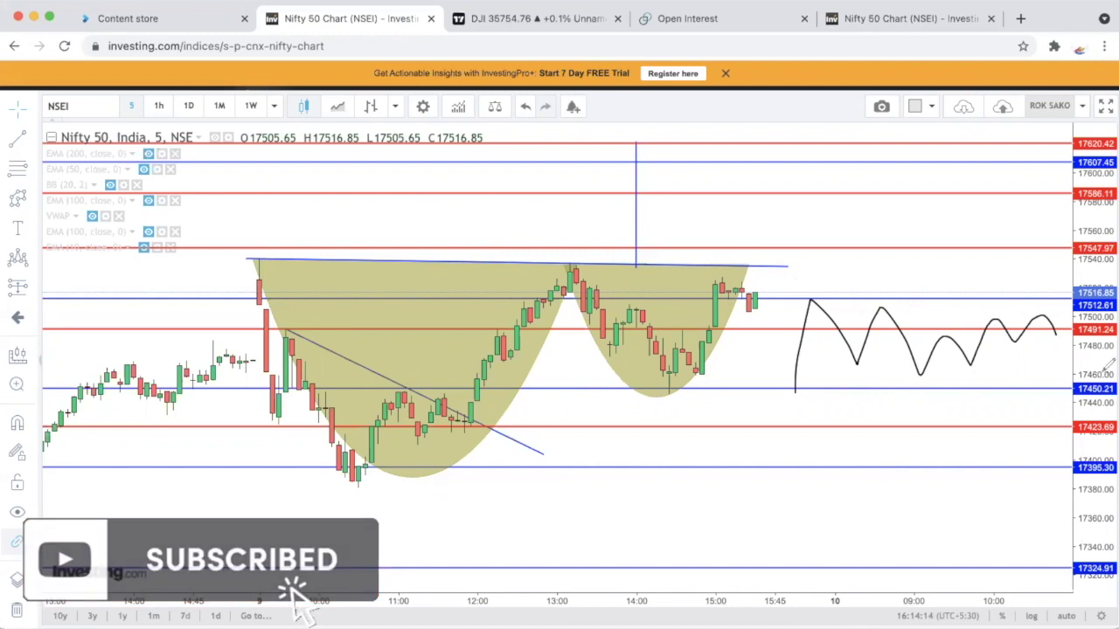
{"action": "mouse_move", "coordinate": [1103, 370]}
{"action": "left_mouse_down"}
{"action": "mouse_move", "coordinate": [1073, 381]}
{"action": "mouse_move", "coordinate": [1068, 402]}
{"action": "left_mouse_up"}
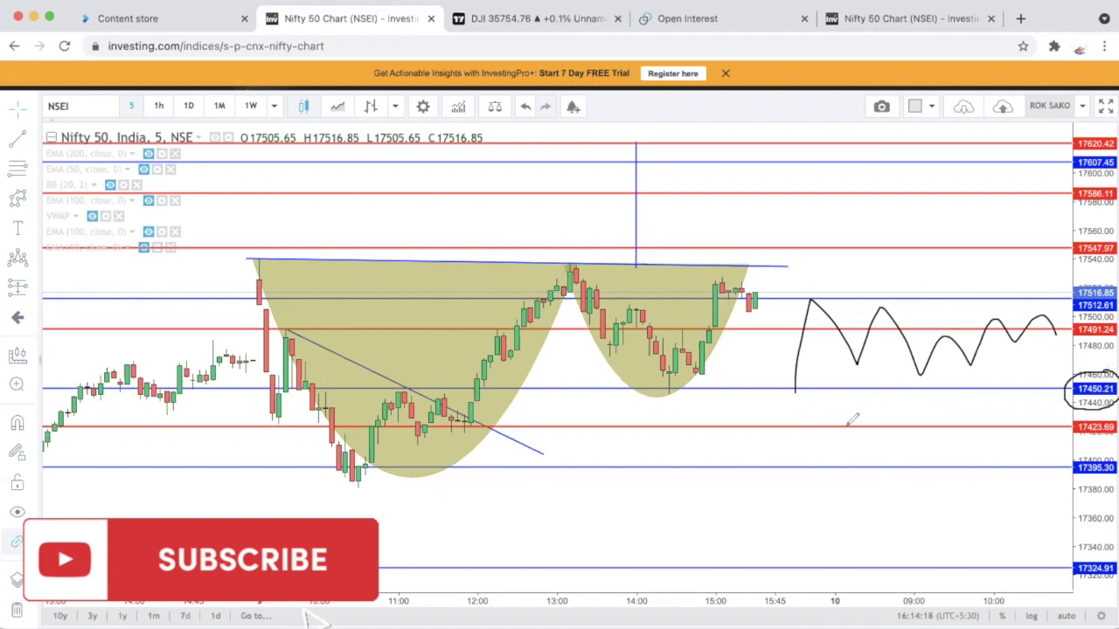
{"action": "left_click_drag", "start_coordinate": [825, 492], "coordinate": [833, 542]}
{"action": "left_click", "coordinate": [840, 495]}
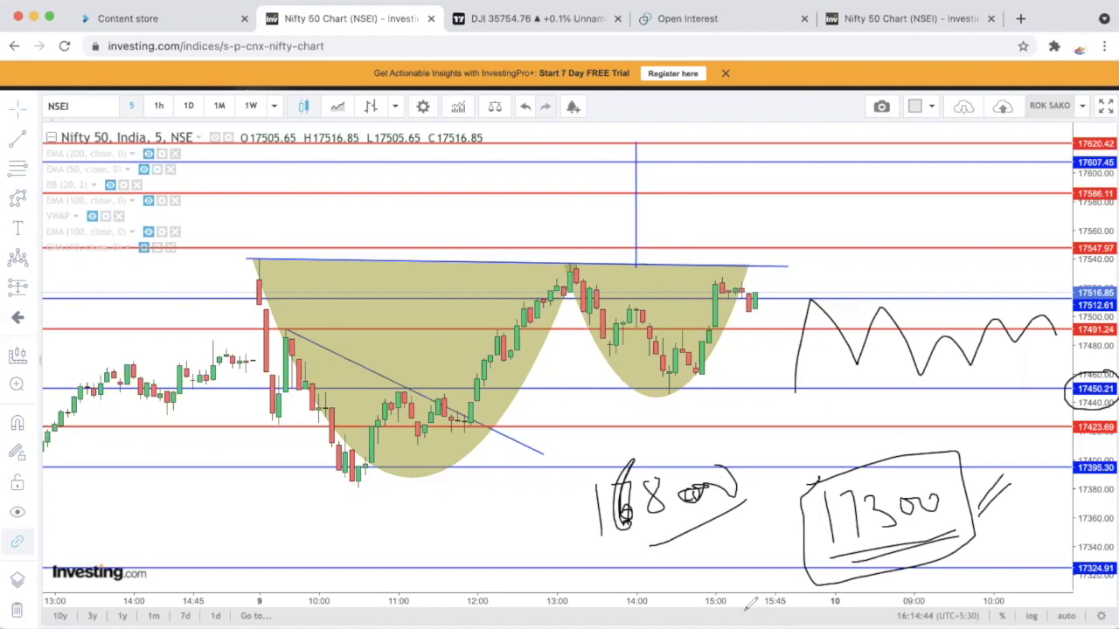
{"action": "key", "text": "Escape"}
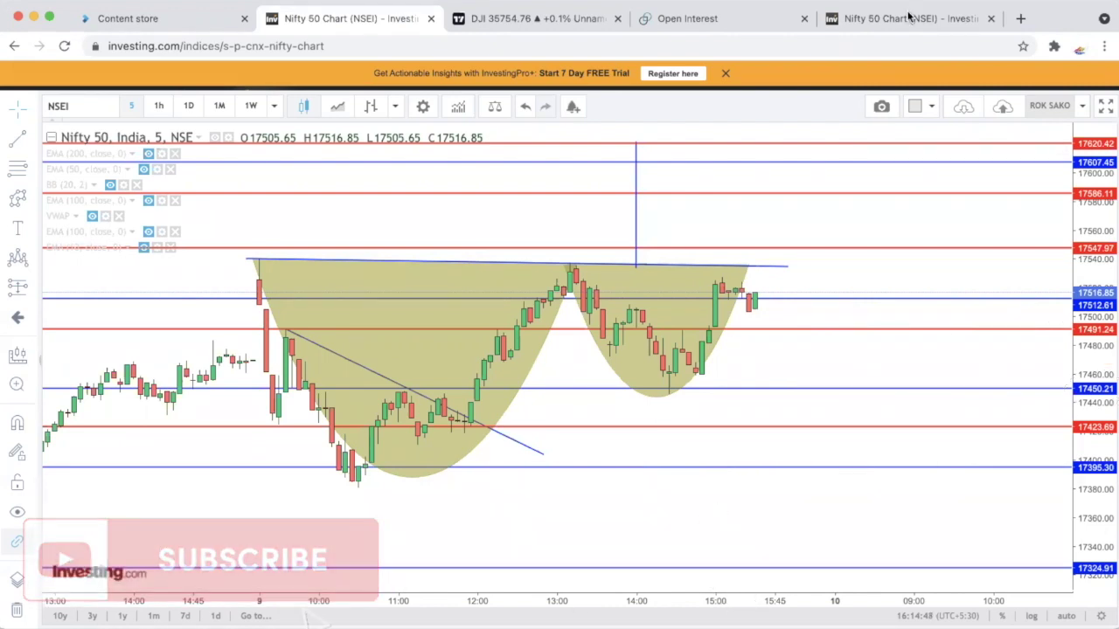
Load the Nifty Bank 5-minute chart in the fifth tab by searching 'BANK NIFTY'
{"action": "key", "text": "ctrl+5"}
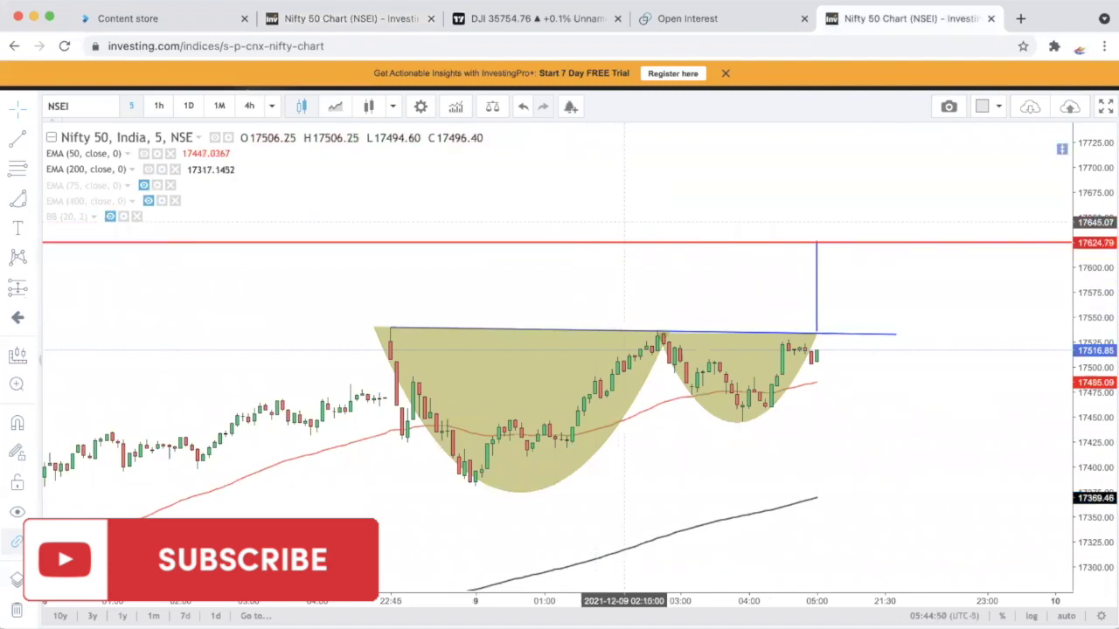
{"action": "type", "text": "BANK NIFTY"}
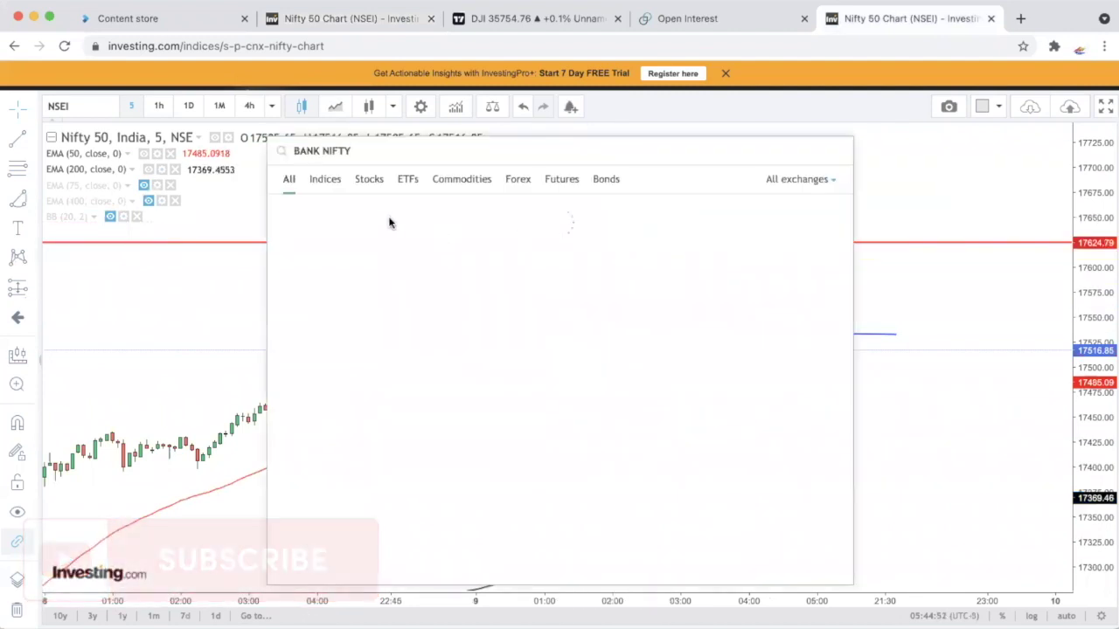
{"action": "left_click", "coordinate": [349, 213]}
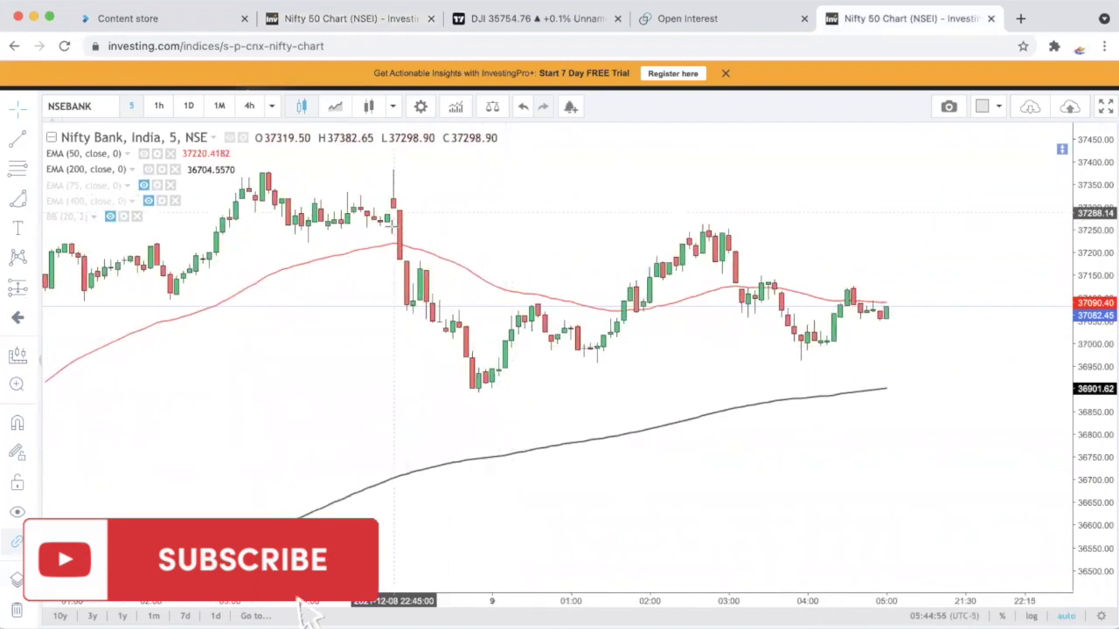
{"action": "left_click", "coordinate": [18, 139]}
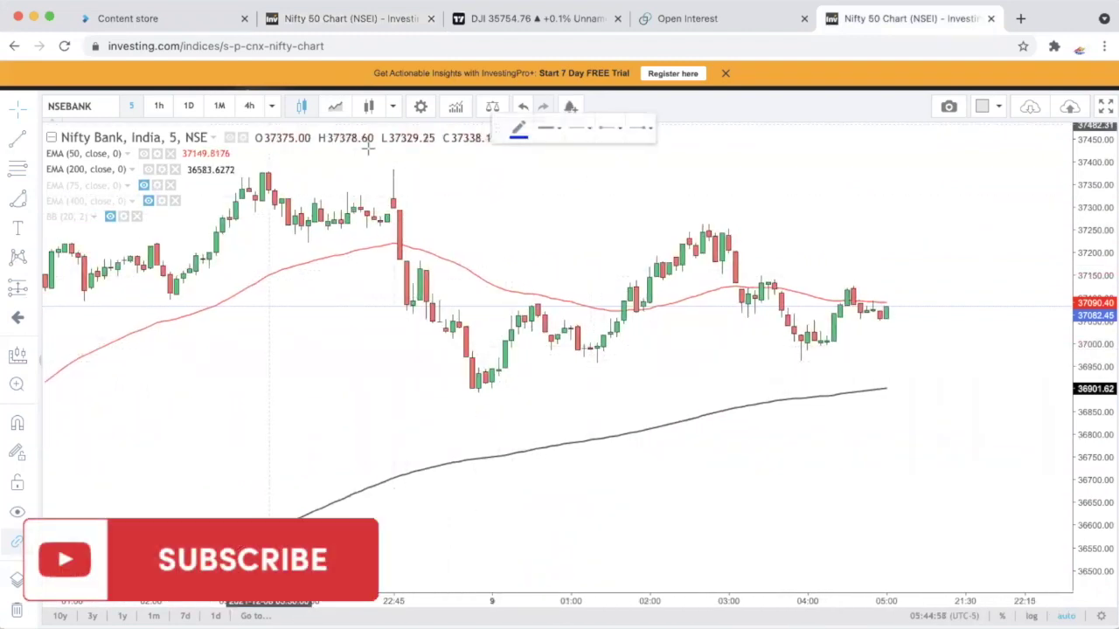
Draw a falling trend line from the swing high and a rising one from the swing low, extended right
{"action": "left_click", "coordinate": [393, 169]}
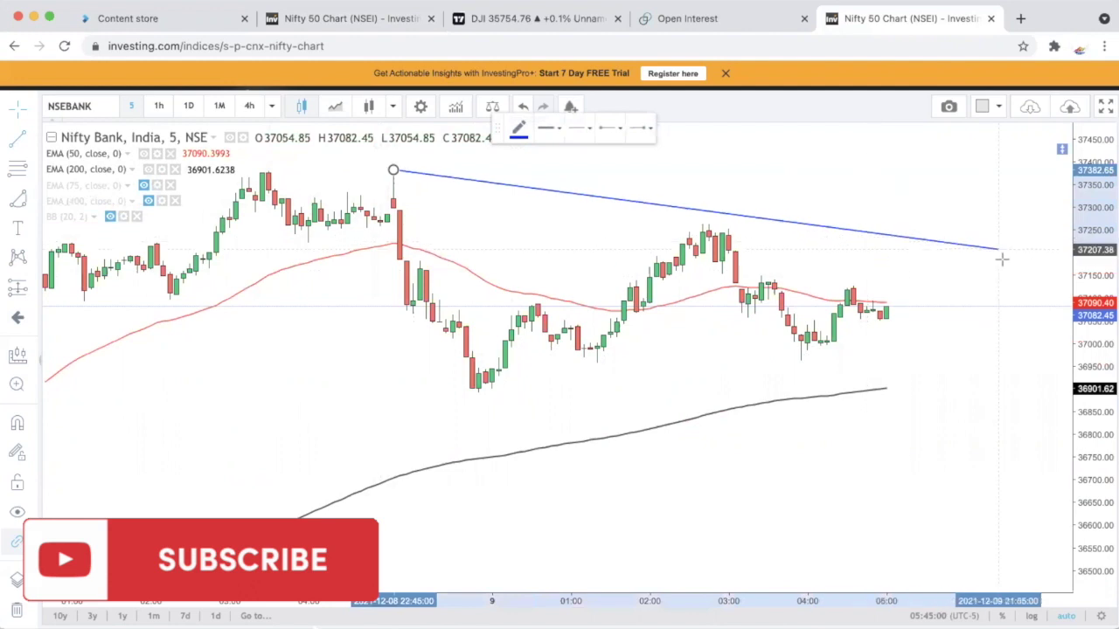
{"action": "left_click", "coordinate": [1045, 281]}
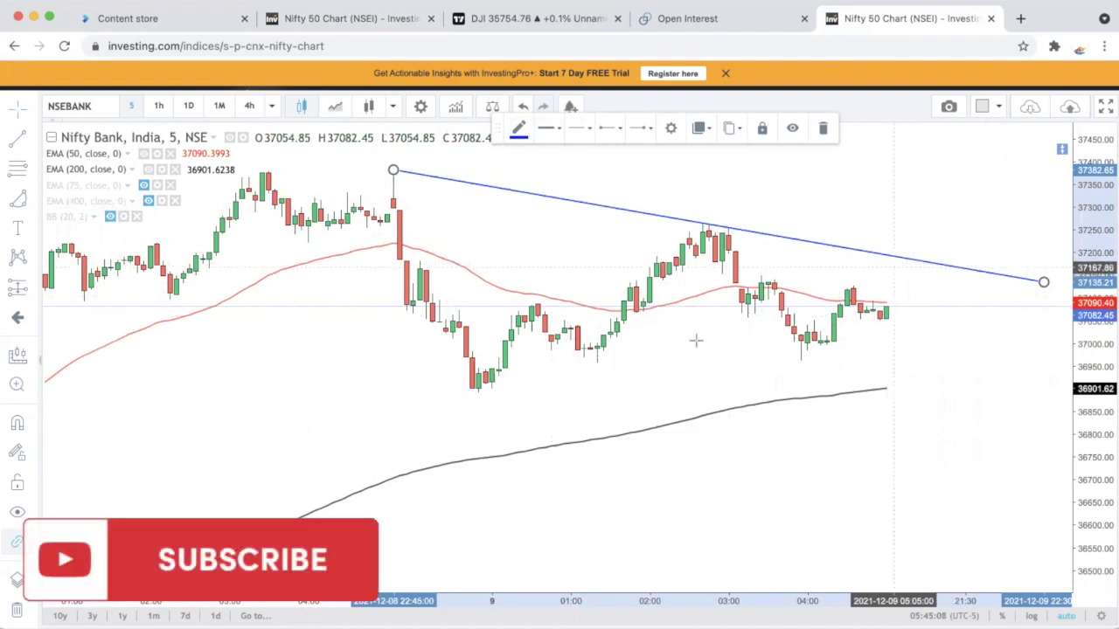
{"action": "left_click", "coordinate": [11, 143]}
{"action": "left_click", "coordinate": [472, 389]}
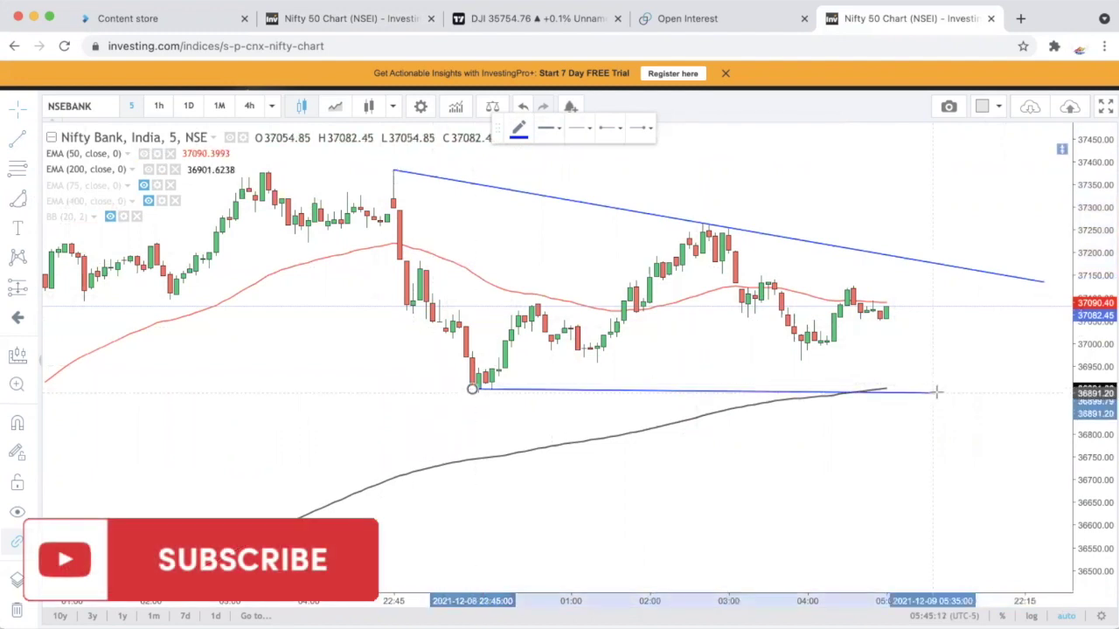
{"action": "left_click", "coordinate": [1043, 336]}
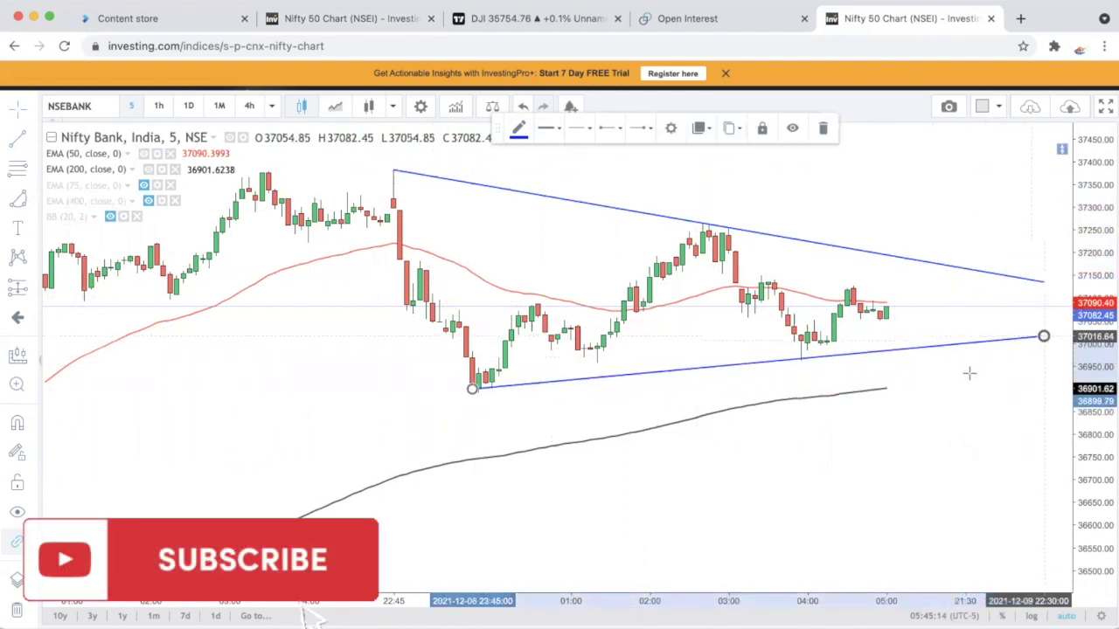
{"action": "scroll", "coordinate": [968, 373], "scroll_direction": "right", "scroll_amount": 5}
{"action": "left_click_drag", "start_coordinate": [981, 322], "coordinate": [1014, 324]}
{"action": "left_click", "coordinate": [737, 577]}
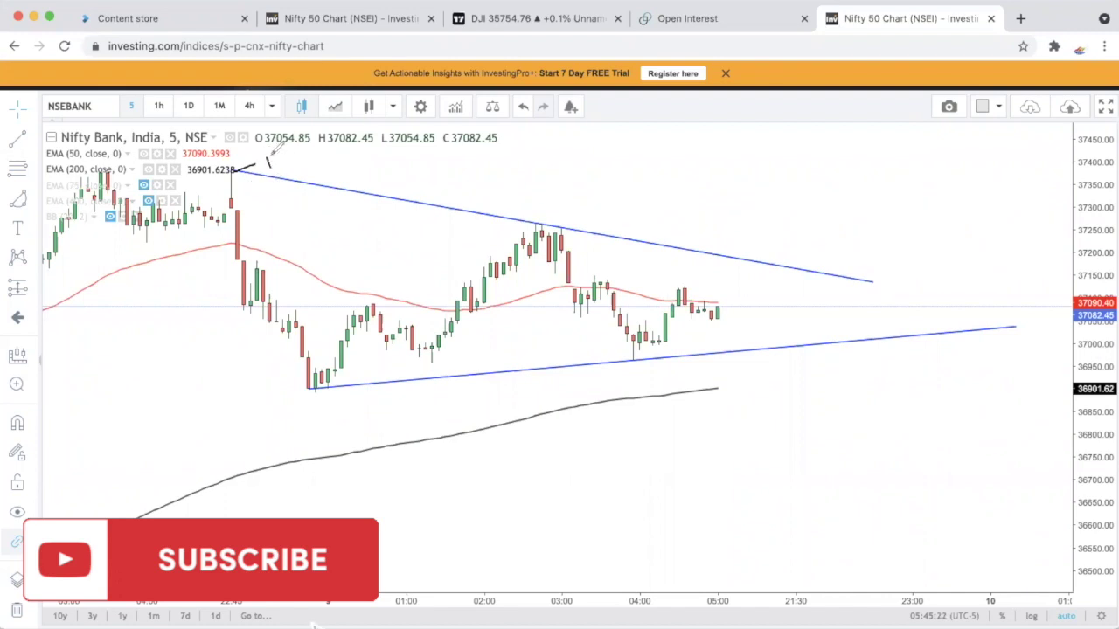
Add small freehand marks near the upper trend line's start
{"action": "left_click_drag", "start_coordinate": [278, 155], "coordinate": [281, 161]}
{"action": "left_click_drag", "start_coordinate": [564, 205], "coordinate": [564, 216]}
{"action": "left_click_drag", "start_coordinate": [558, 212], "coordinate": [569, 210]}
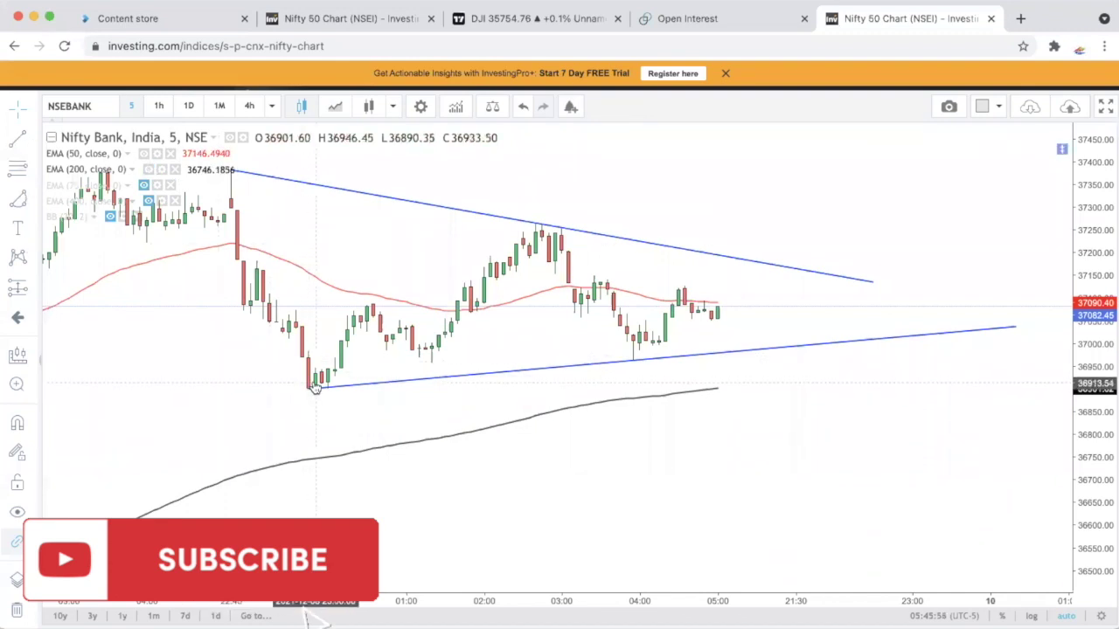
Measure the triangle height with a vertical line at the upper breakout and add a red 37621.35 target
{"action": "left_click", "coordinate": [15, 142]}
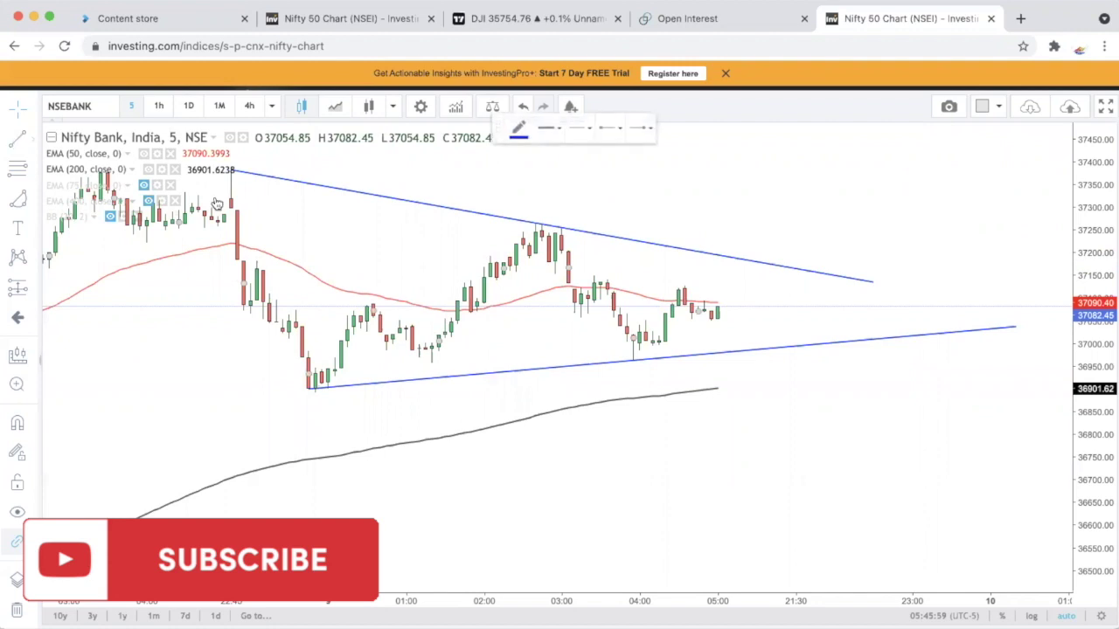
{"action": "left_click", "coordinate": [315, 387]}
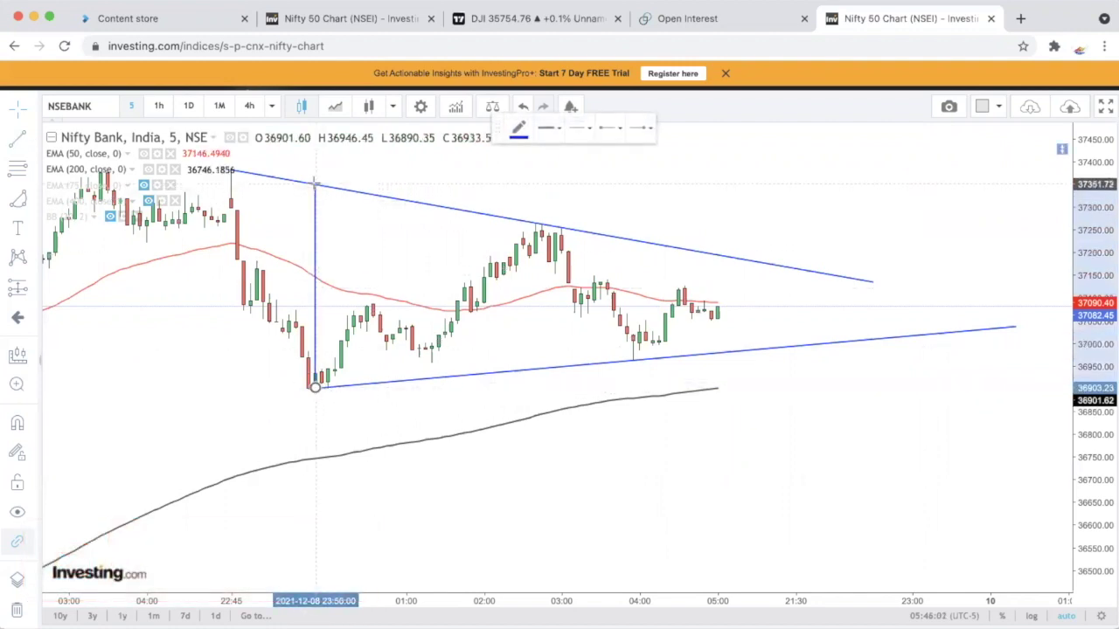
{"action": "left_click", "coordinate": [314, 183]}
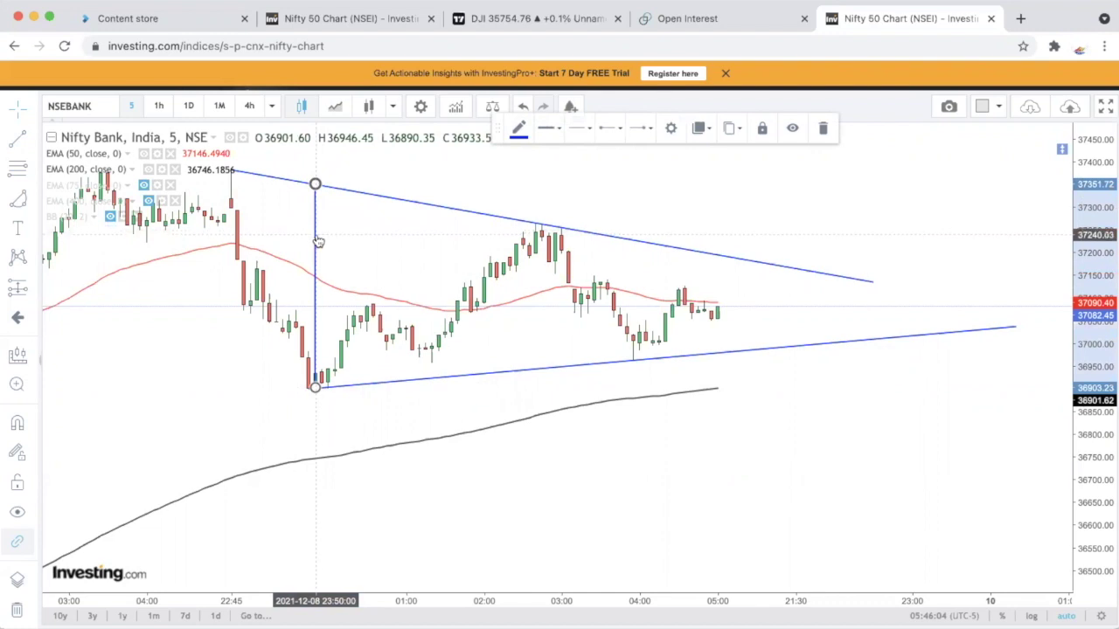
{"action": "left_click_drag", "start_coordinate": [317, 239], "coordinate": [757, 118]}
{"action": "left_click", "coordinate": [904, 232]}
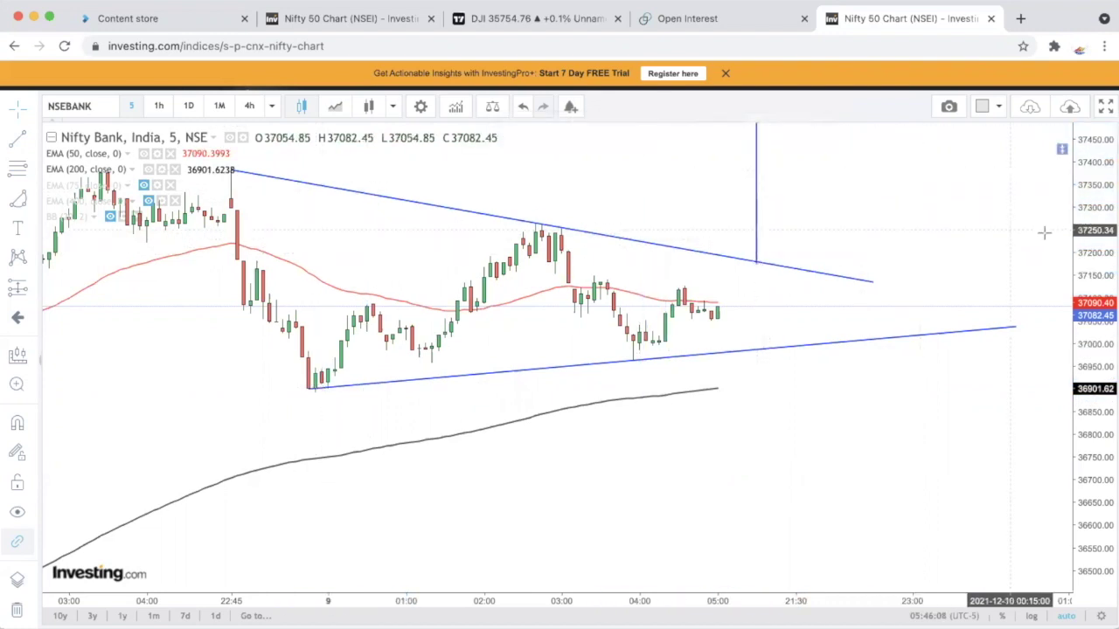
{"action": "left_click_drag", "start_coordinate": [983, 234], "coordinate": [949, 384]}
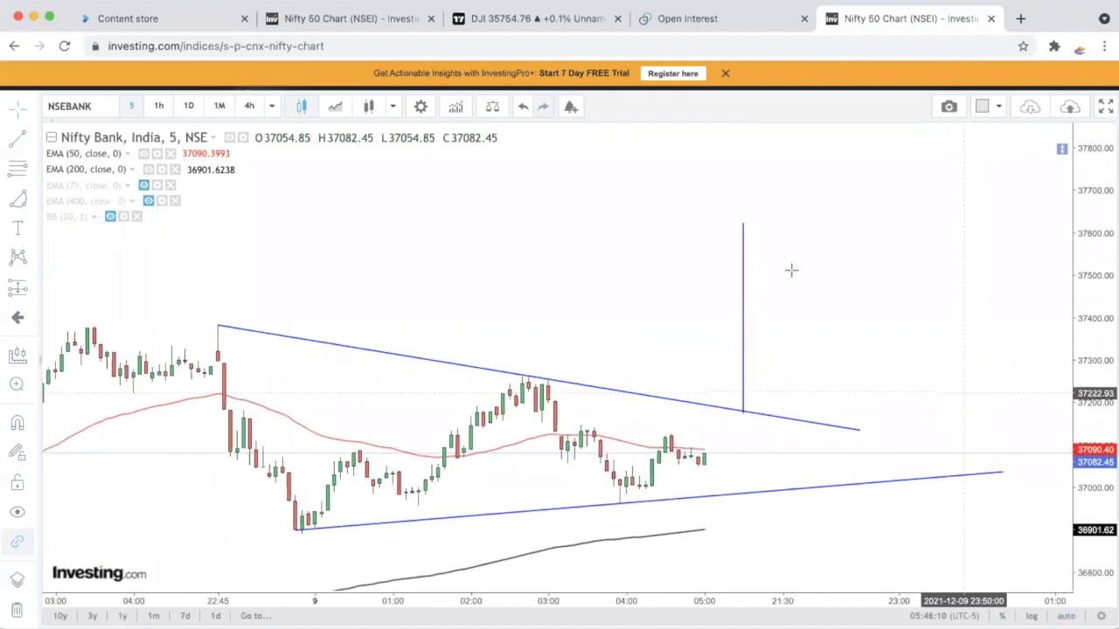
{"action": "left_click", "coordinate": [784, 224]}
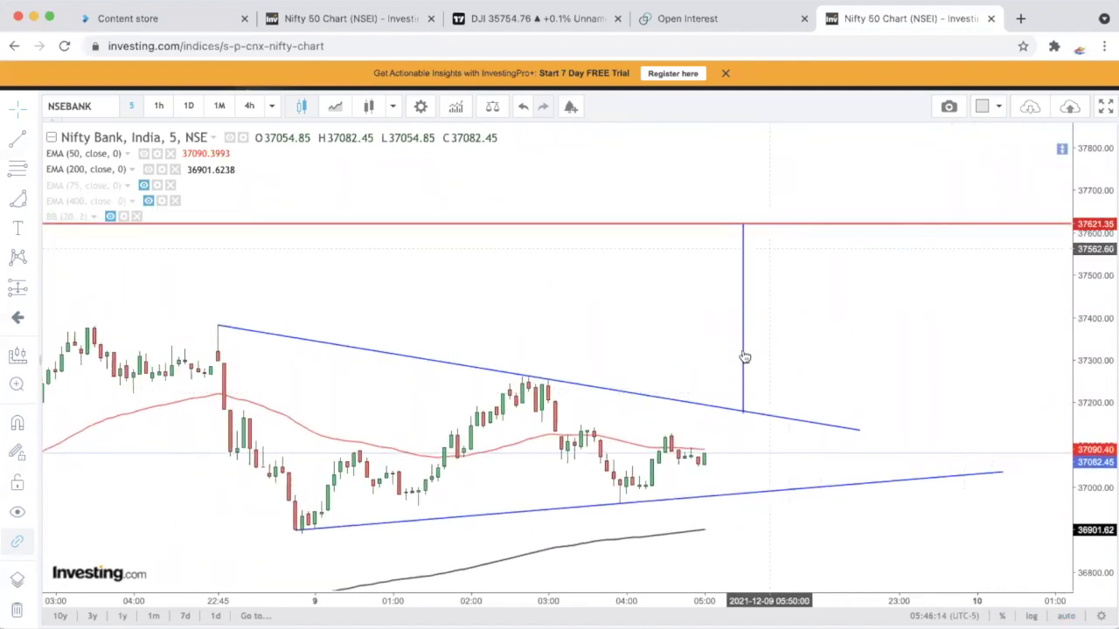
Move the height line below the lower trend line and add a red 36547.12 target
{"action": "mouse_move", "coordinate": [744, 337]}
{"action": "left_mouse_down"}
{"action": "mouse_move", "coordinate": [785, 525]}
{"action": "mouse_move", "coordinate": [774, 622]}
{"action": "mouse_move", "coordinate": [796, 599]}
{"action": "left_mouse_up"}
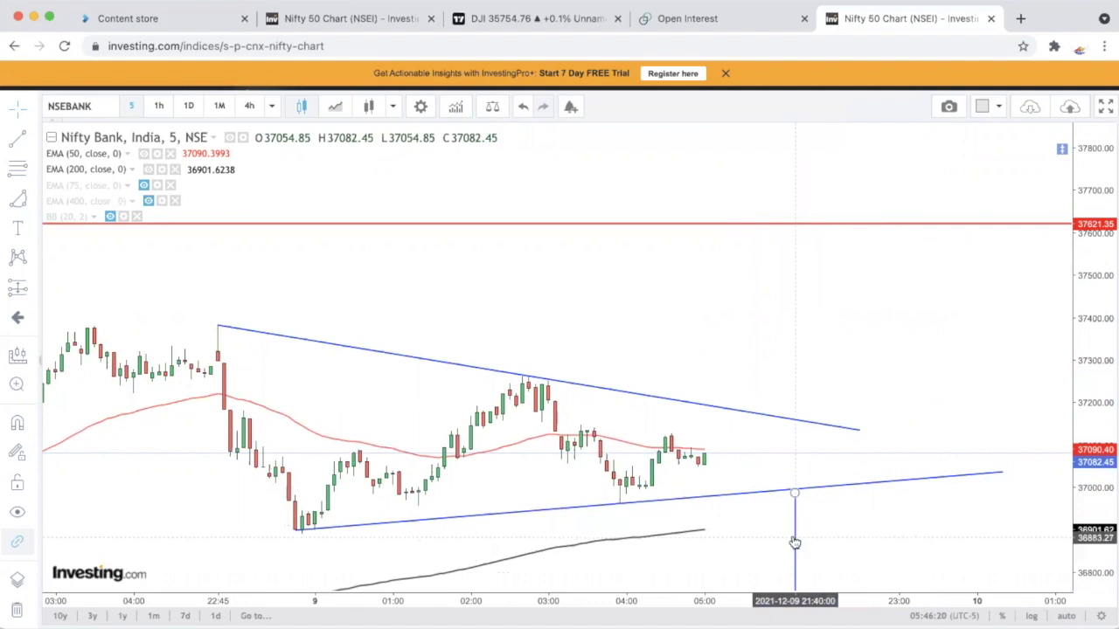
{"action": "scroll", "coordinate": [952, 429], "scroll_direction": "down", "scroll_amount": 5}
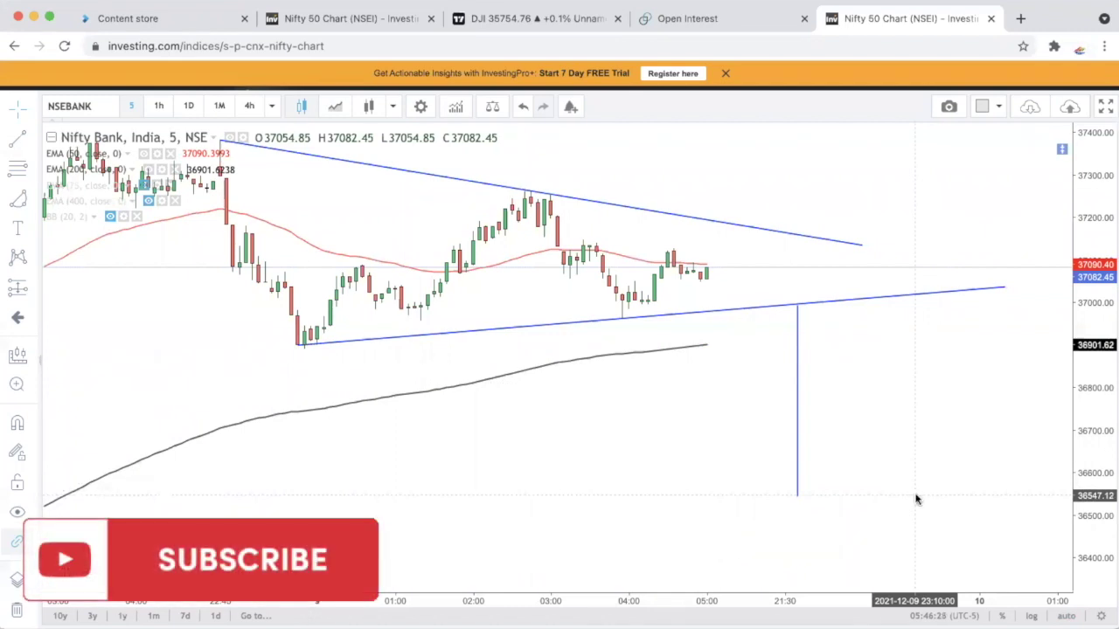
{"action": "left_click", "coordinate": [914, 496]}
{"action": "scroll", "coordinate": [887, 359], "scroll_direction": "down", "scroll_amount": 3}
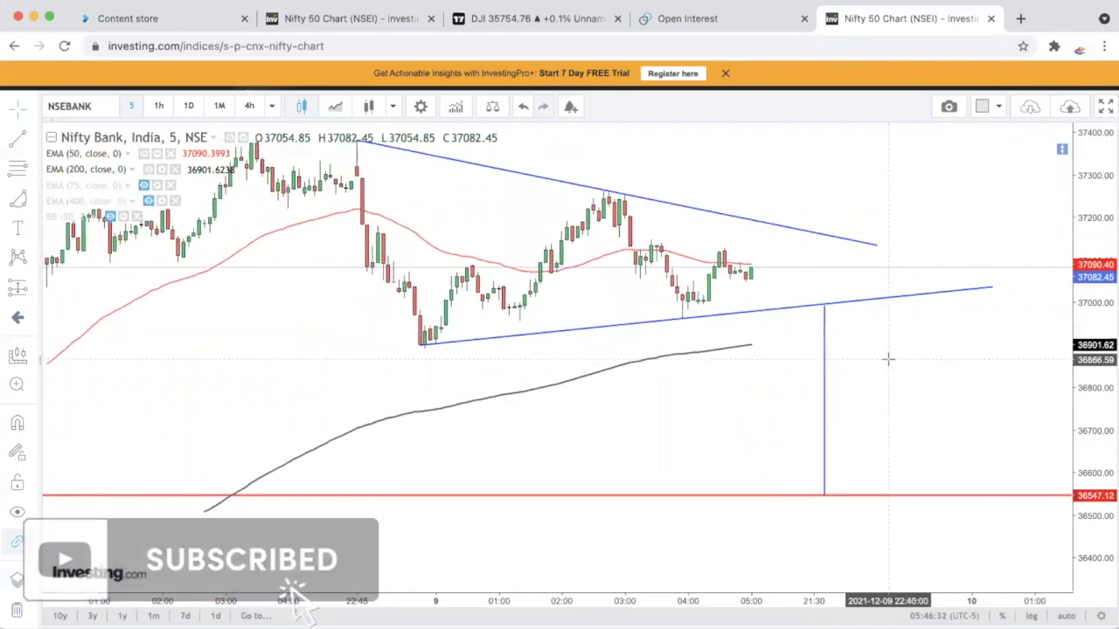
{"action": "left_click_drag", "start_coordinate": [887, 359], "coordinate": [915, 438]}
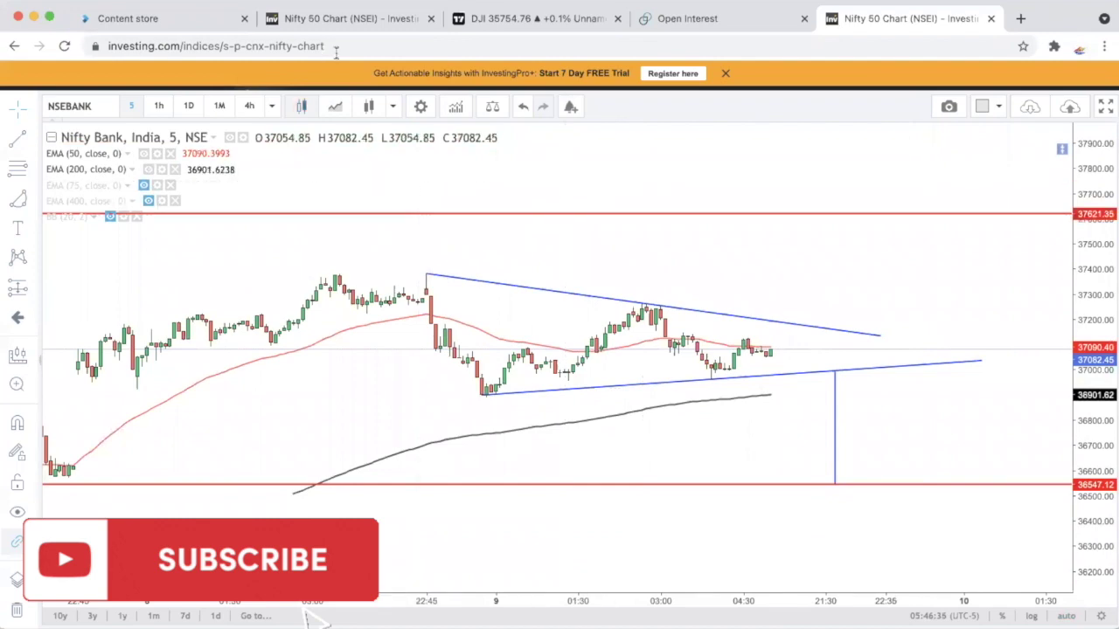
Load Nifty Bank in the second tab via a 'BANK' search and review its zone boxes and levels
{"action": "left_click", "coordinate": [350, 18]}
{"action": "type", "text": "BANK NIFTY"}
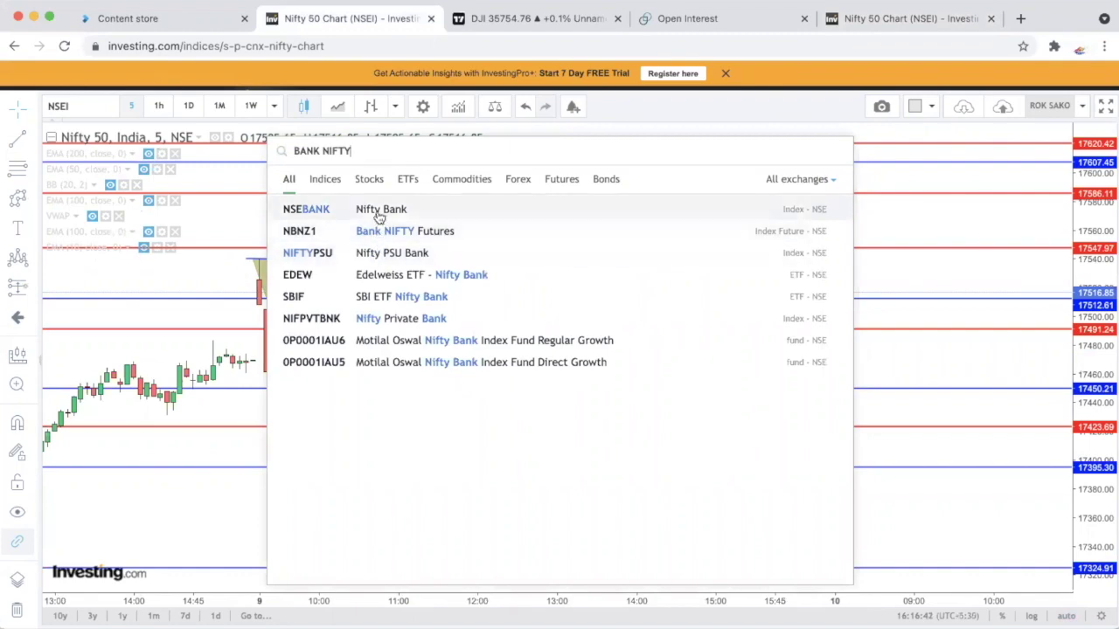
{"action": "left_click", "coordinate": [376, 210]}
{"action": "scroll", "coordinate": [807, 460], "scroll_direction": "down", "scroll_amount": 5}
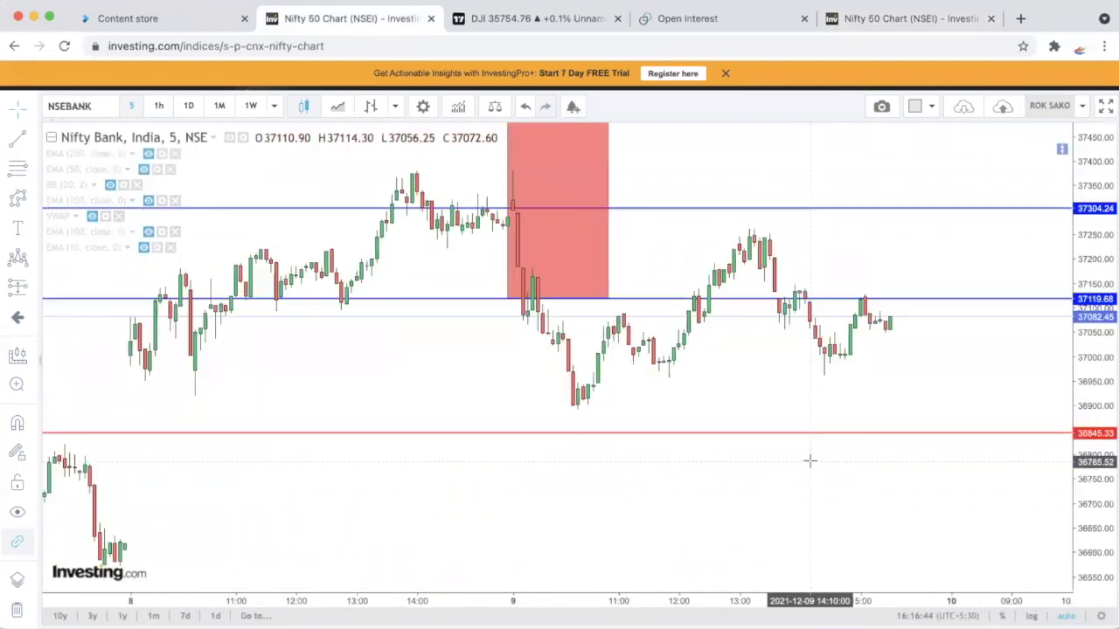
{"action": "scroll", "coordinate": [896, 448], "scroll_direction": "down", "scroll_amount": 5}
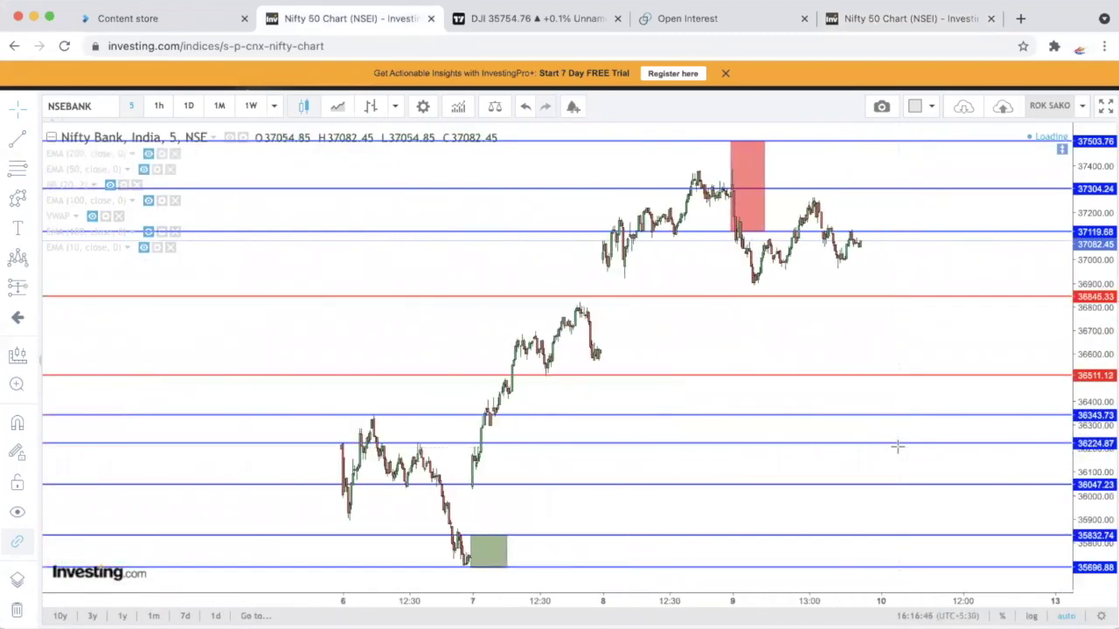
{"action": "scroll", "coordinate": [896, 449], "scroll_direction": "up", "scroll_amount": 3}
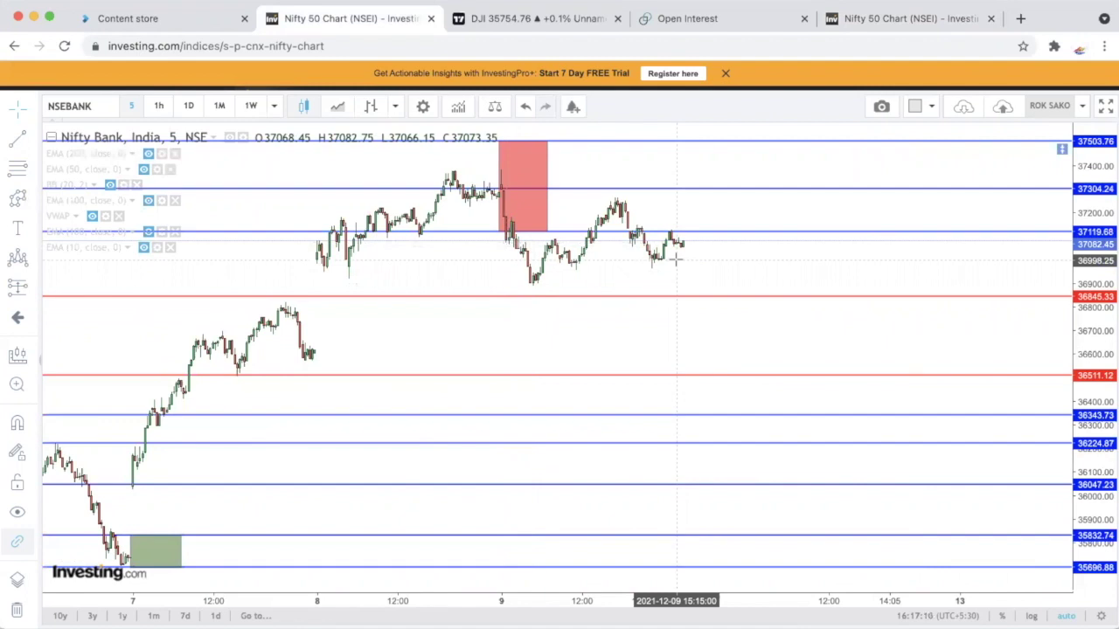
{"action": "left_click_drag", "start_coordinate": [684, 208], "coordinate": [654, 184]}
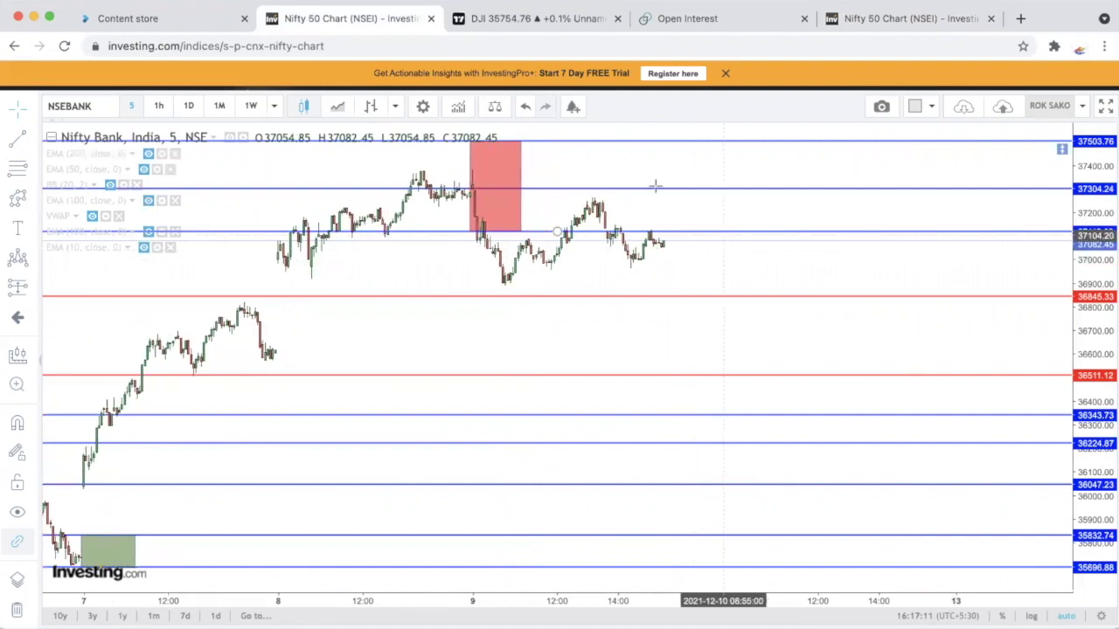
{"action": "left_click", "coordinate": [556, 18]}
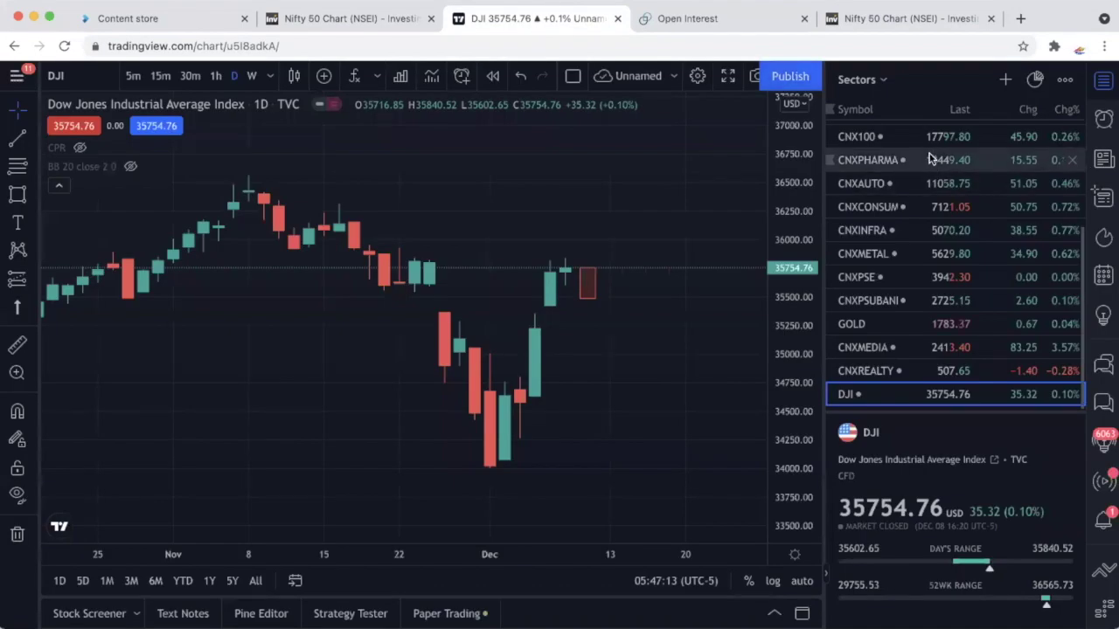
Show Bank Nifty on 5-minute candles, auto-fit the price scale, and frame the wave sketch and levels
{"action": "scroll", "coordinate": [922, 164], "scroll_direction": "up", "scroll_amount": 5}
{"action": "left_click", "coordinate": [925, 163]}
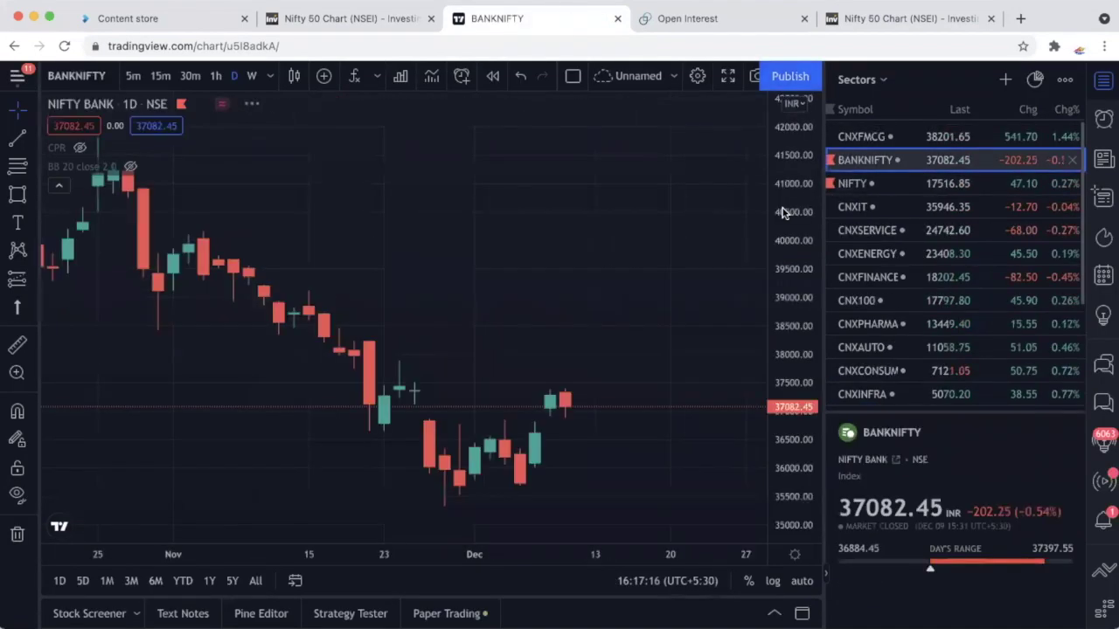
{"action": "left_click", "coordinate": [133, 77]}
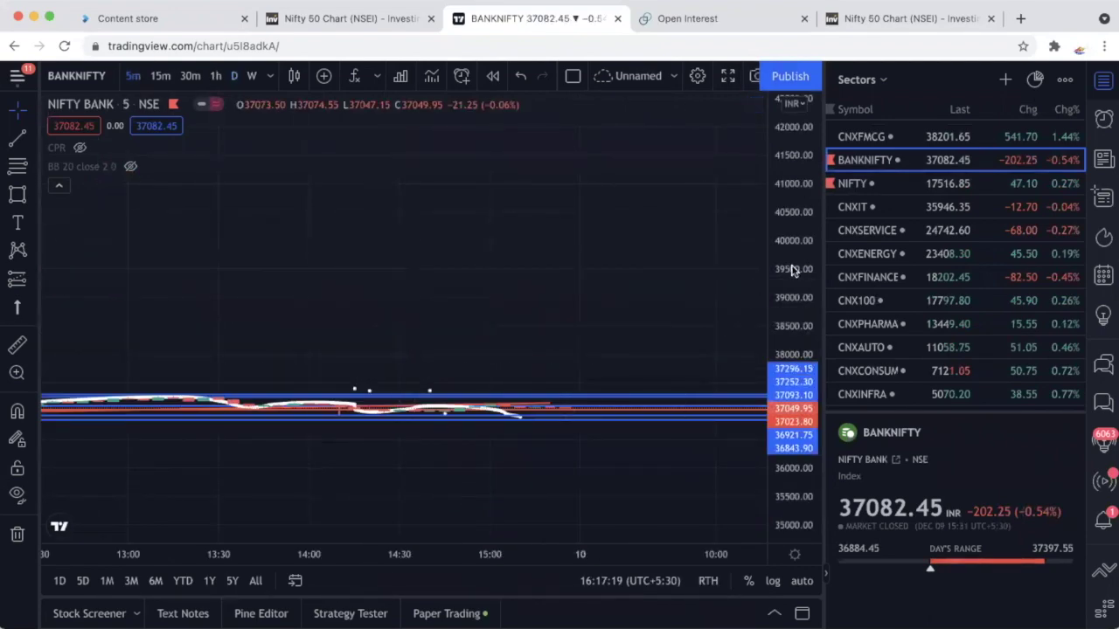
{"action": "double_click", "coordinate": [791, 269]}
{"action": "scroll", "coordinate": [566, 368], "scroll_direction": "up", "scroll_amount": 3}
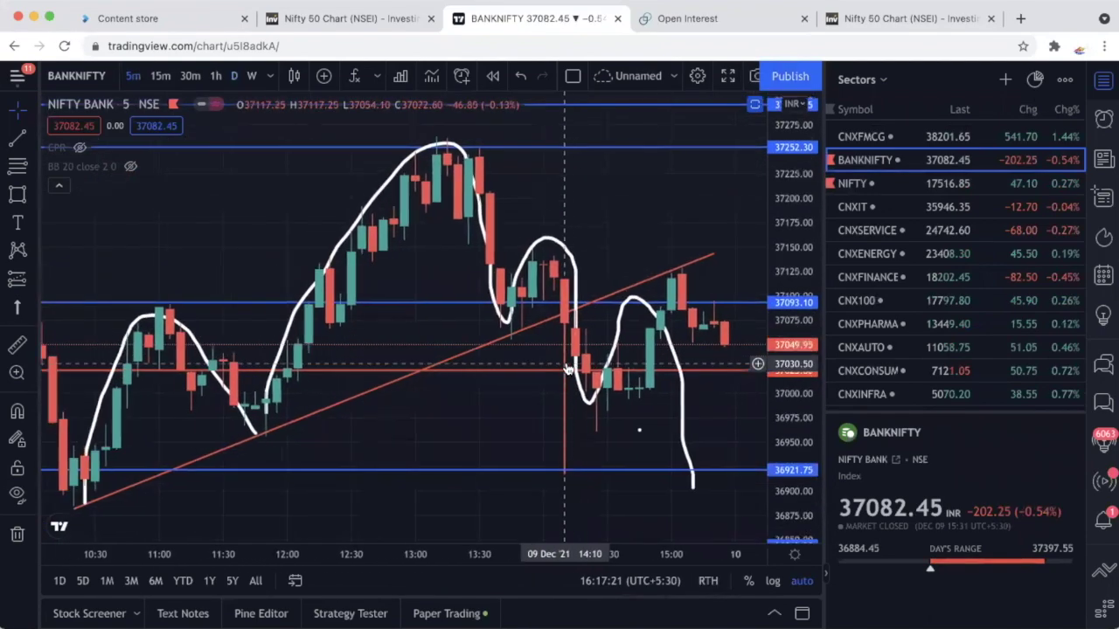
{"action": "scroll", "coordinate": [566, 369], "scroll_direction": "down", "scroll_amount": 4}
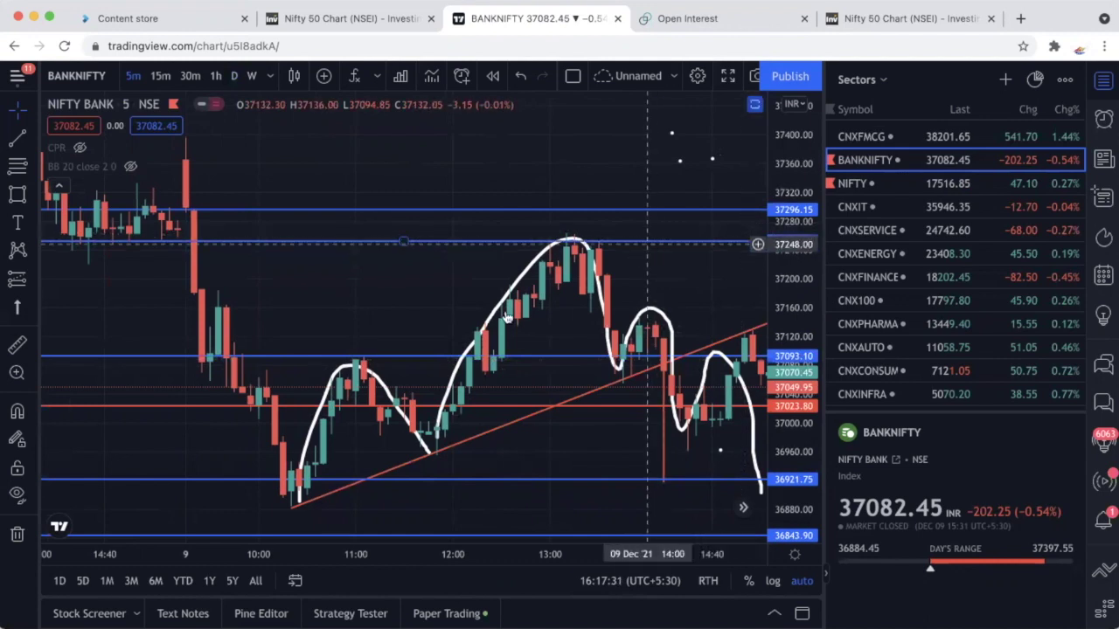
{"action": "scroll", "coordinate": [606, 429], "scroll_direction": "right", "scroll_amount": 5}
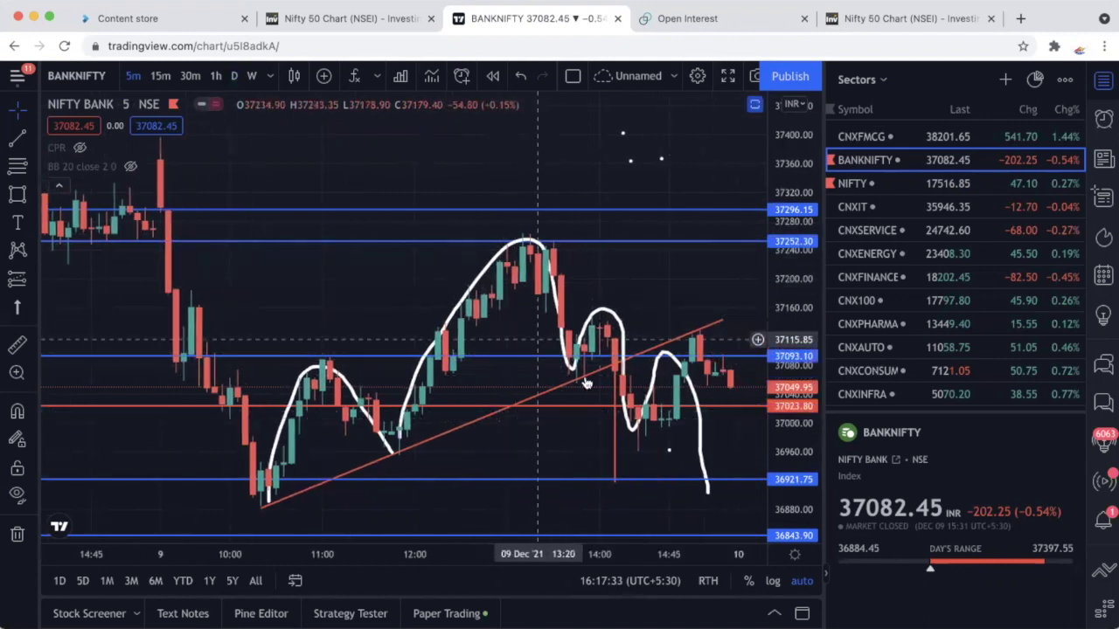
{"action": "scroll", "coordinate": [577, 437], "scroll_direction": "right", "scroll_amount": 1}
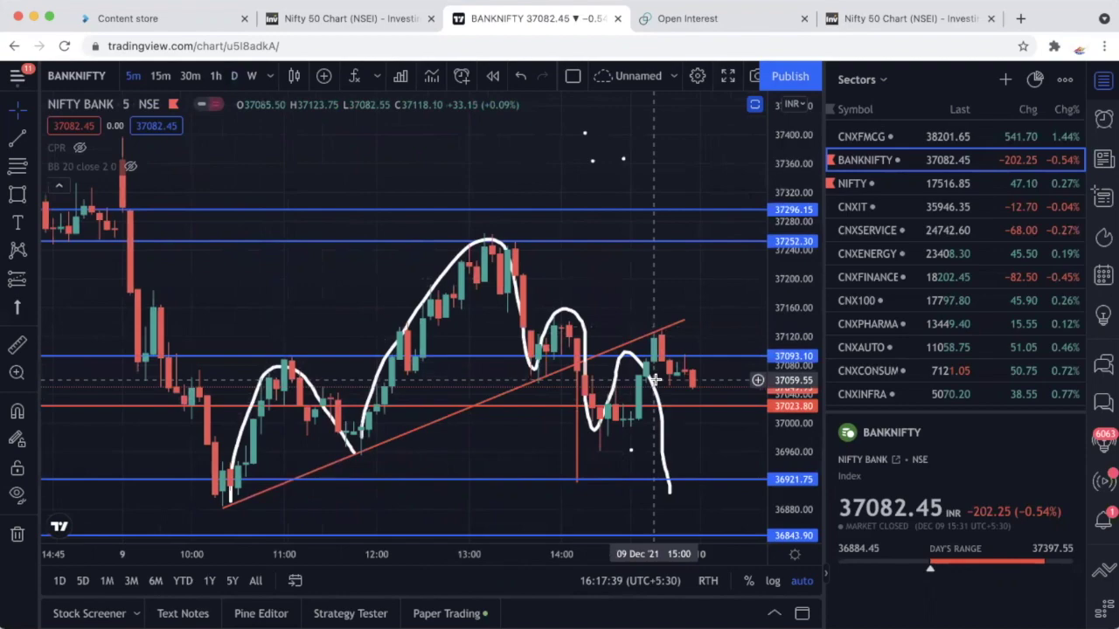
On Investing.com's Nifty Bank chart, extend the triangle's lower trendline further left
{"action": "left_click", "coordinate": [894, 20]}
{"action": "scroll", "coordinate": [757, 234], "scroll_direction": "down", "scroll_amount": 5}
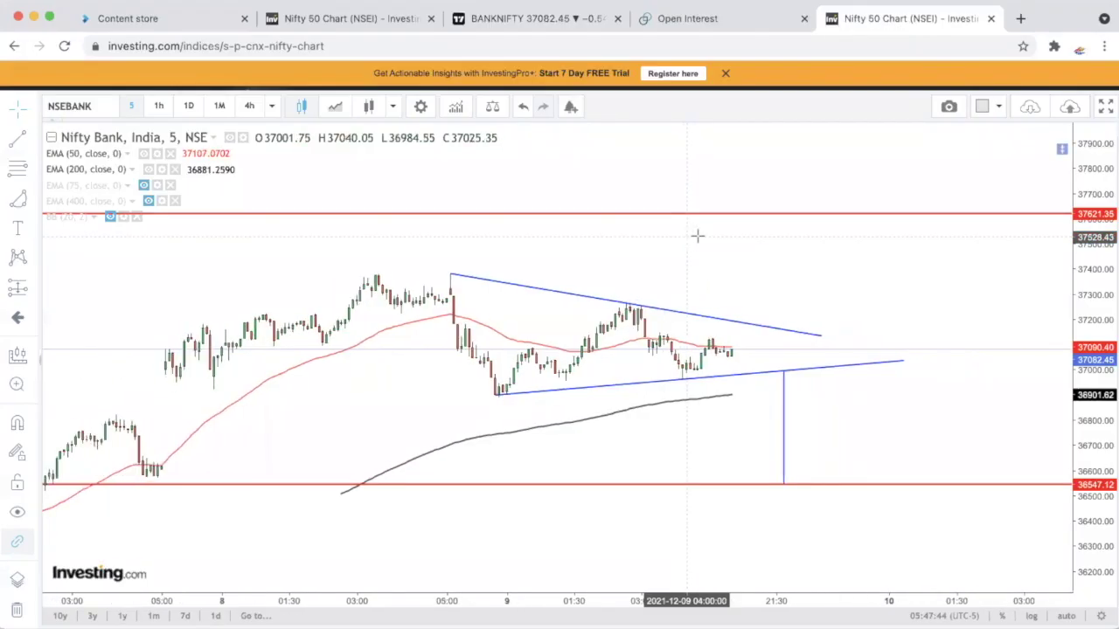
{"action": "scroll", "coordinate": [765, 255], "scroll_direction": "down", "scroll_amount": 1}
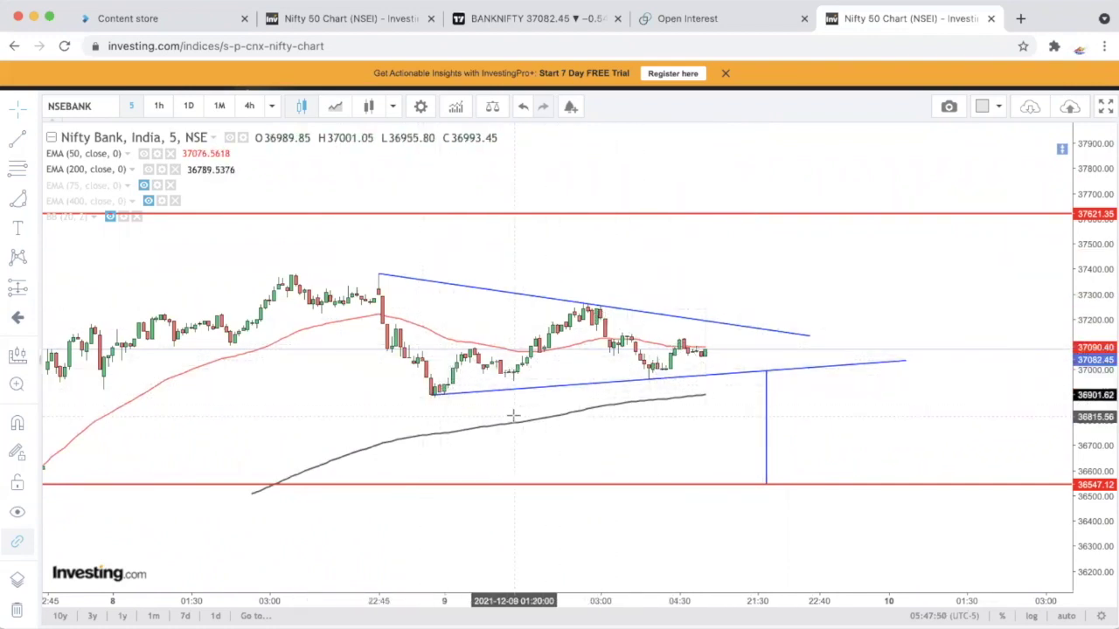
{"action": "left_click_drag", "start_coordinate": [434, 395], "coordinate": [404, 397]}
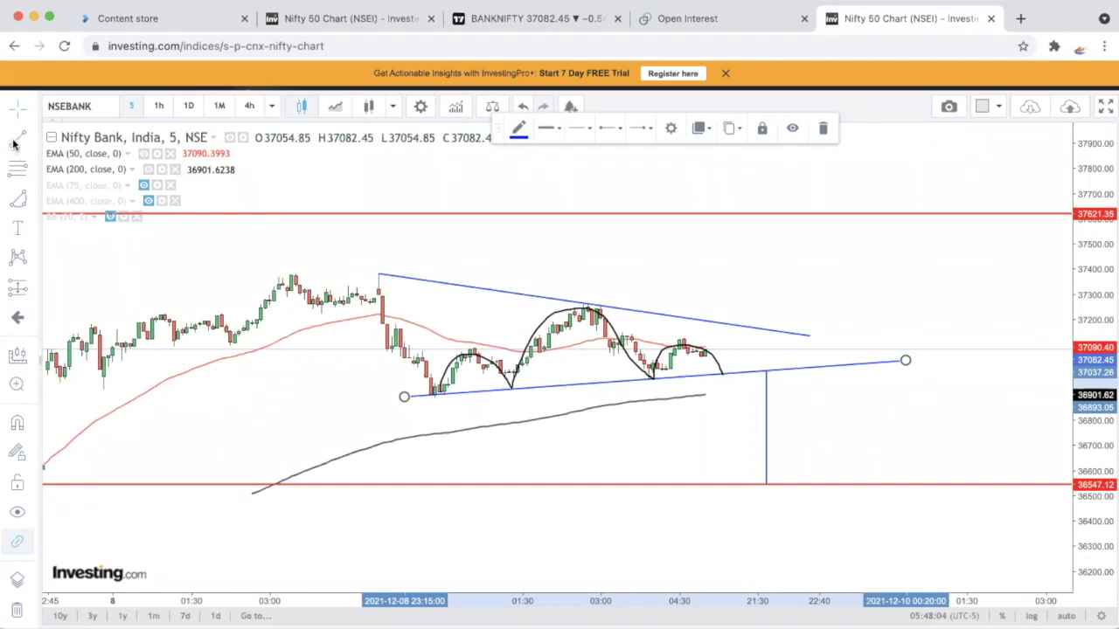
{"action": "left_click", "coordinate": [584, 322]}
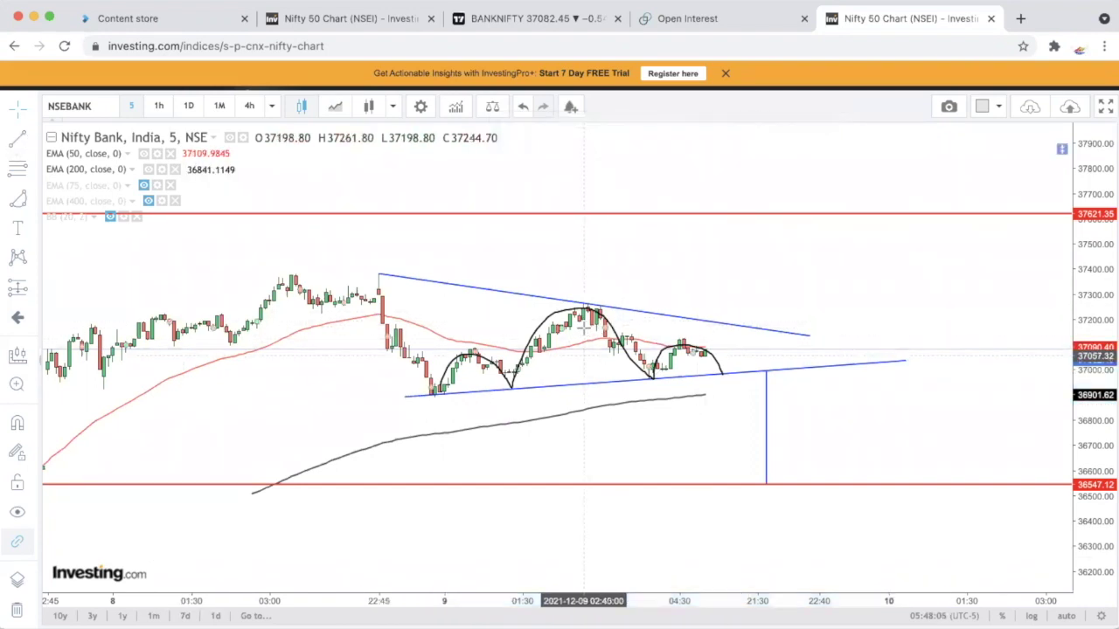
Draw a vertical target drop below the triangle and a red horizontal target at 36713.28
{"action": "left_click", "coordinate": [15, 144]}
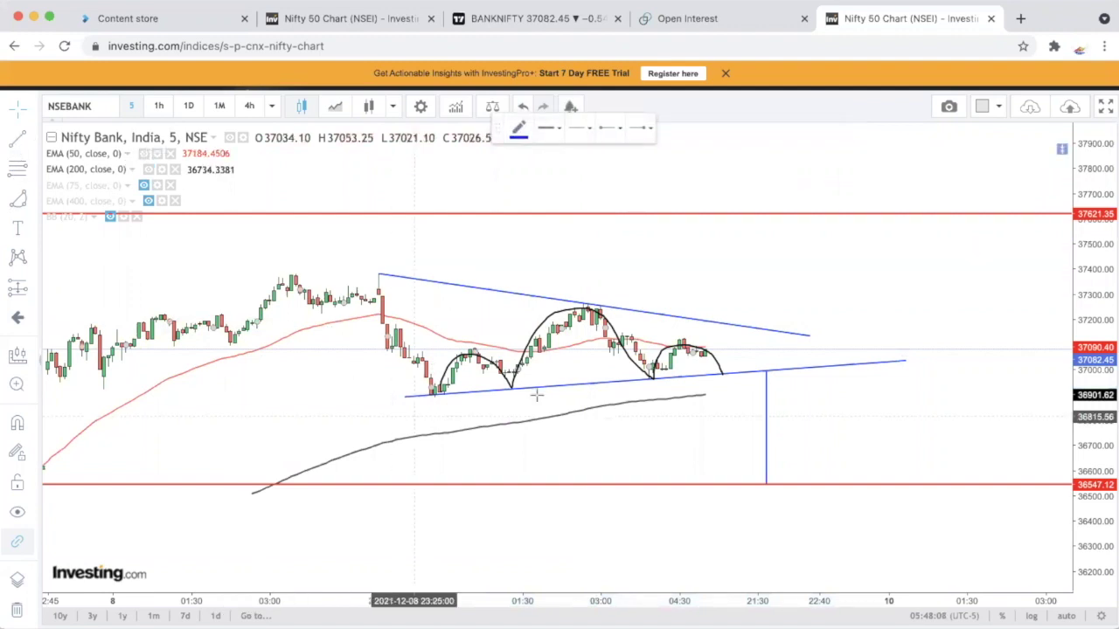
{"action": "mouse_move", "coordinate": [583, 321]}
{"action": "left_mouse_down"}
{"action": "mouse_move", "coordinate": [583, 386]}
{"action": "mouse_move", "coordinate": [720, 418]}
{"action": "left_mouse_up"}
{"action": "left_click", "coordinate": [735, 441]}
{"action": "left_click", "coordinate": [739, 443]}
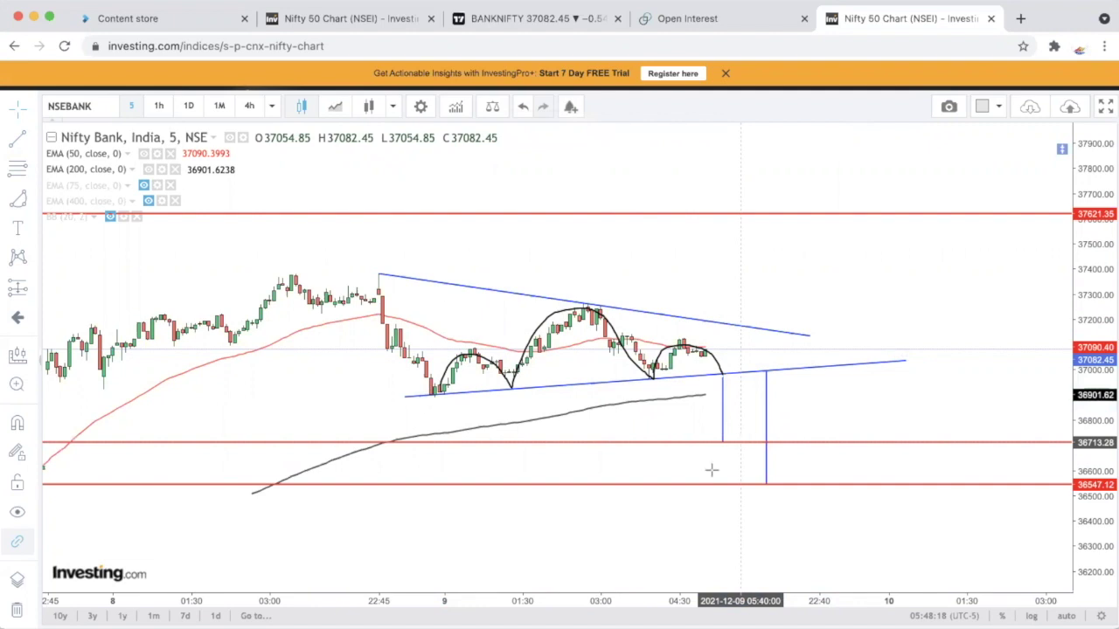
Select the lower blue trend line and zoom around the Nifty Bank chart
{"action": "left_click", "coordinate": [652, 379]}
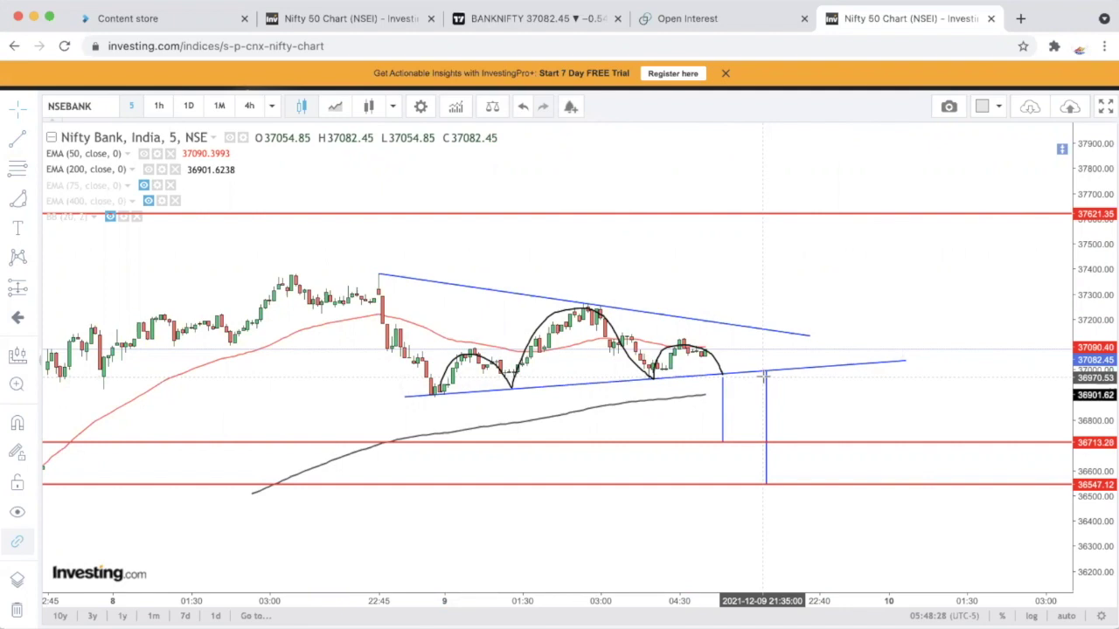
{"action": "scroll", "coordinate": [782, 461], "scroll_direction": "up", "scroll_amount": 3}
{"action": "scroll", "coordinate": [782, 461], "scroll_direction": "down", "scroll_amount": 2}
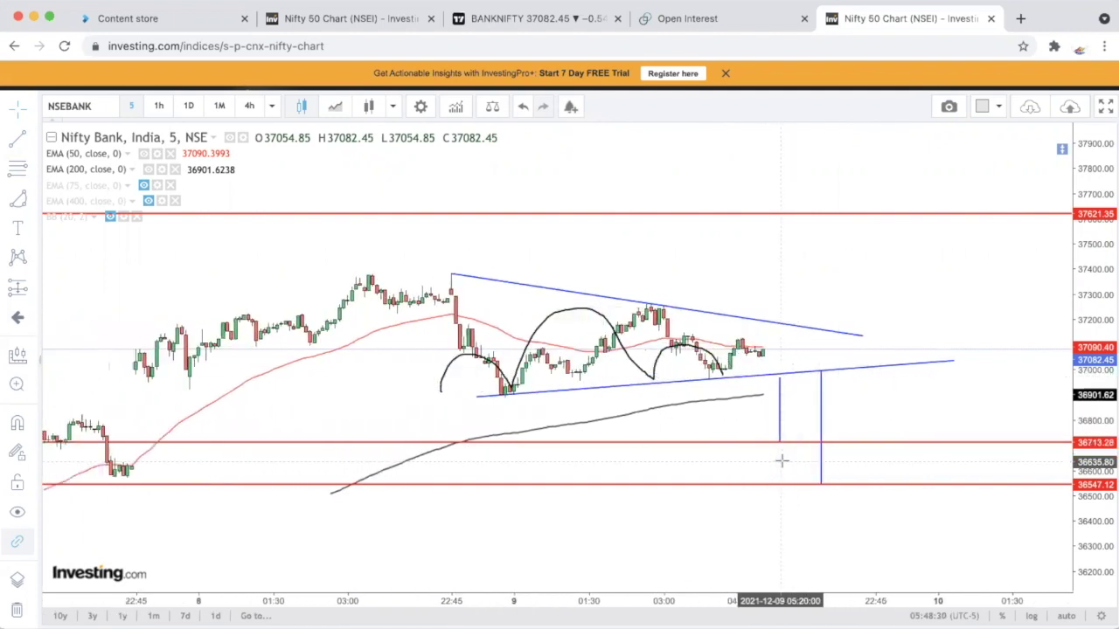
{"action": "scroll", "coordinate": [836, 237], "scroll_direction": "up", "scroll_amount": 2}
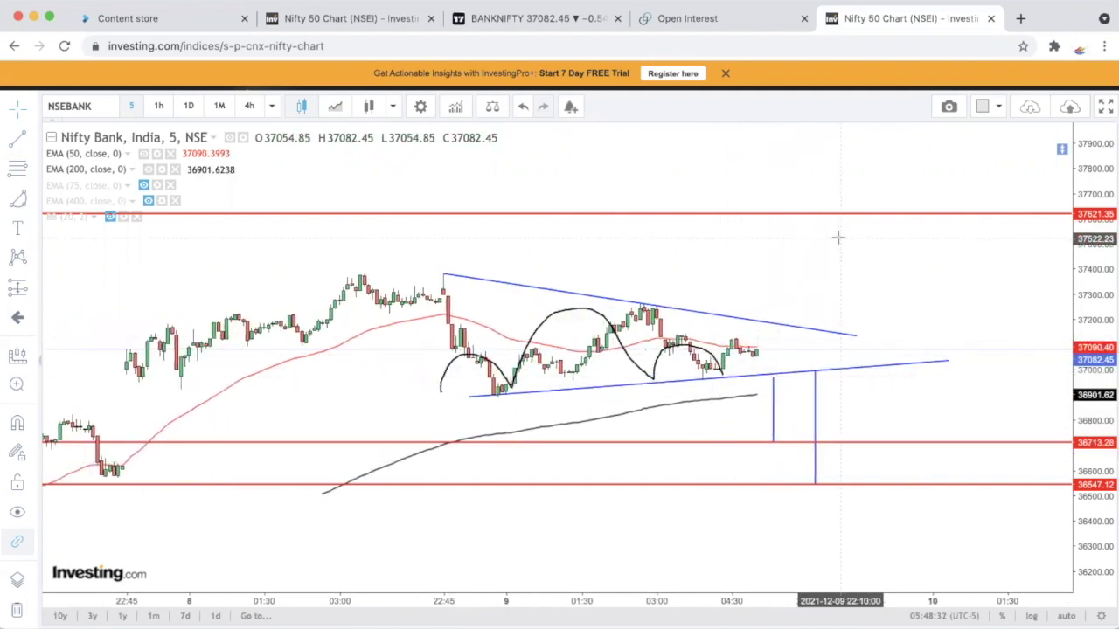
{"action": "scroll", "coordinate": [837, 237], "scroll_direction": "up", "scroll_amount": 2}
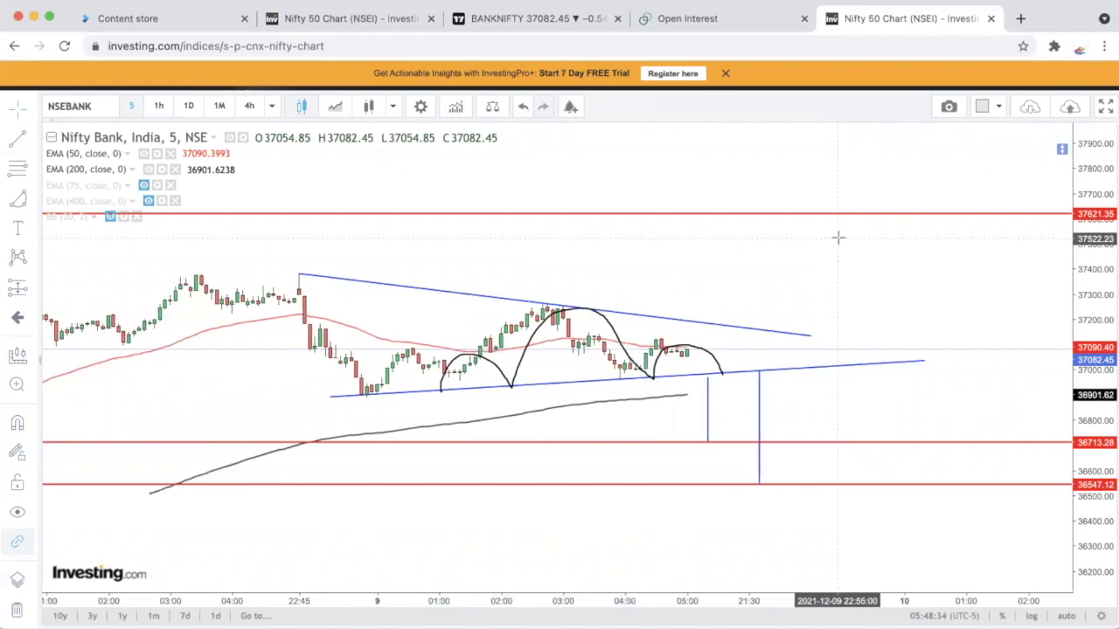
{"action": "scroll", "coordinate": [837, 236], "scroll_direction": "up", "scroll_amount": 2}
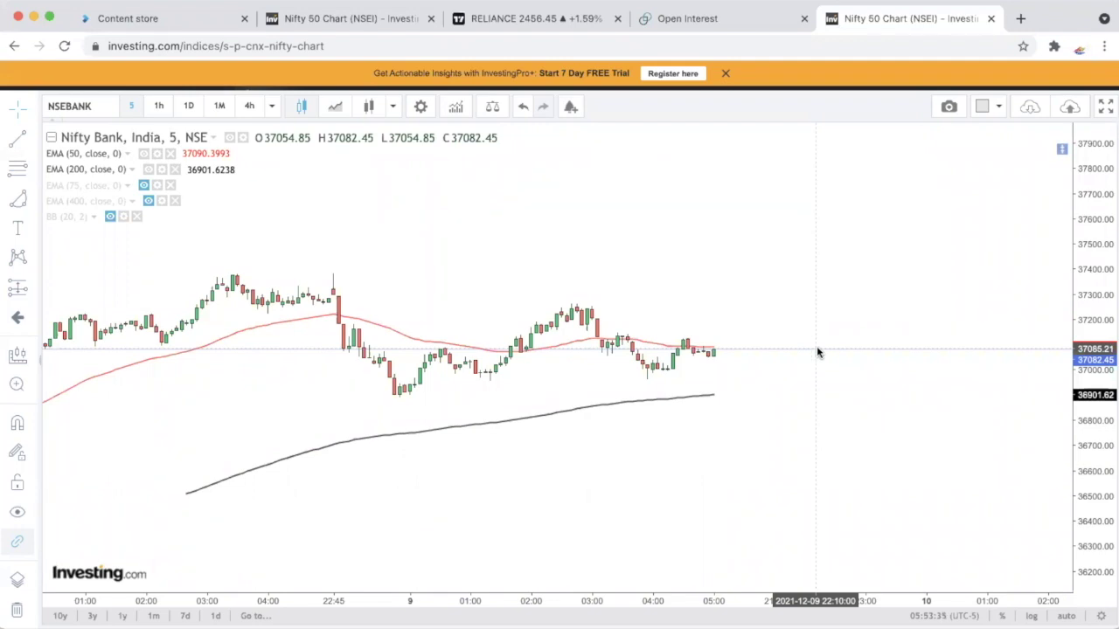
Open the Reliance 5-minute chart and zoom in on its levels from 2466.85 to 2380.25
{"action": "left_click", "coordinate": [556, 18]}
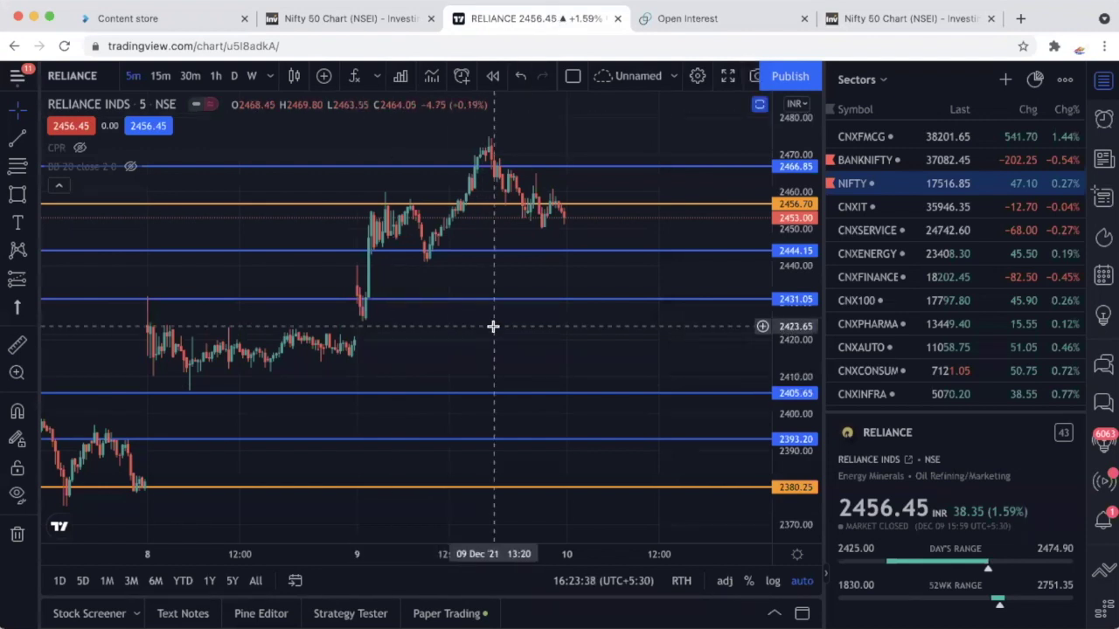
{"action": "scroll", "coordinate": [492, 325], "scroll_direction": "up", "scroll_amount": 2}
{"action": "scroll", "coordinate": [492, 325], "scroll_direction": "up", "scroll_amount": 2}
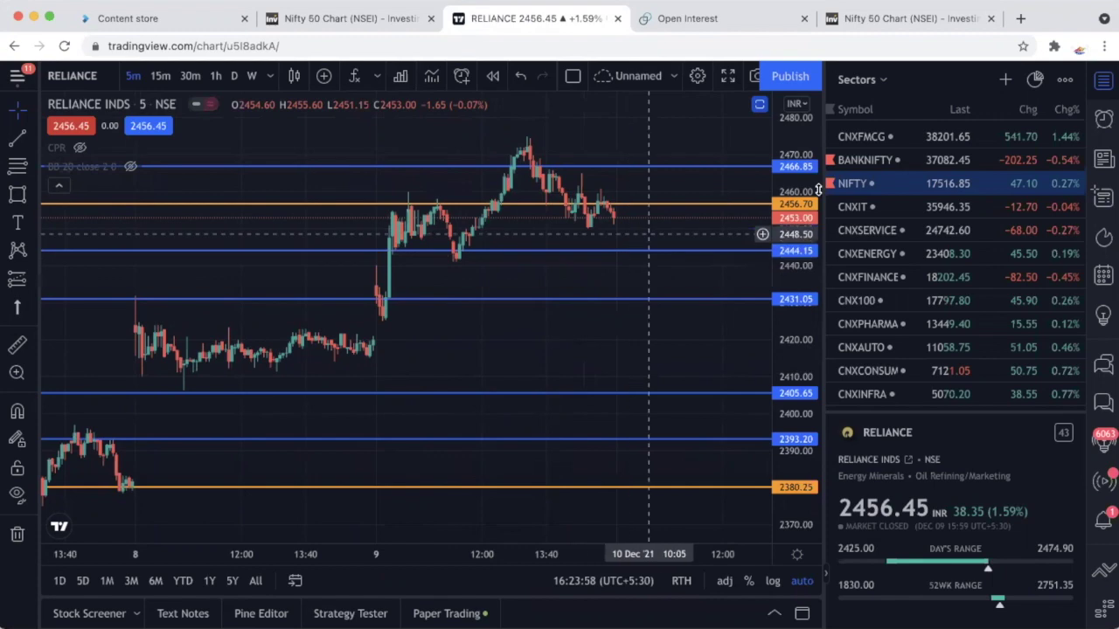
Review Nifty 50 levels over recent days, then switch to Bank Nifty (37871.50–36331.20)
{"action": "left_click", "coordinate": [879, 185]}
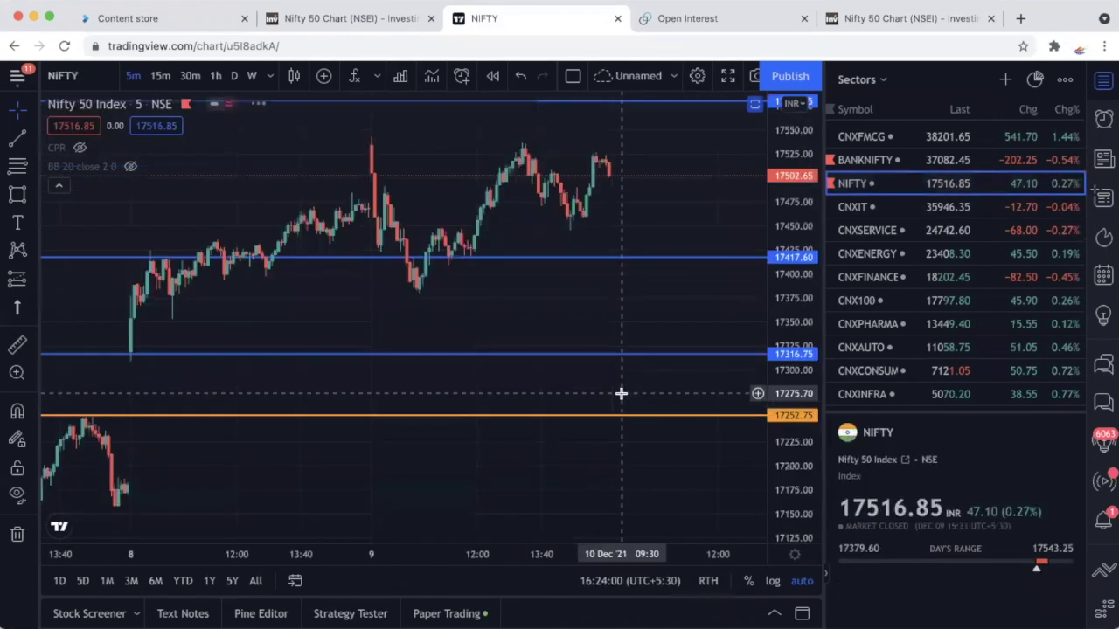
{"action": "scroll", "coordinate": [623, 399], "scroll_direction": "down", "scroll_amount": 5}
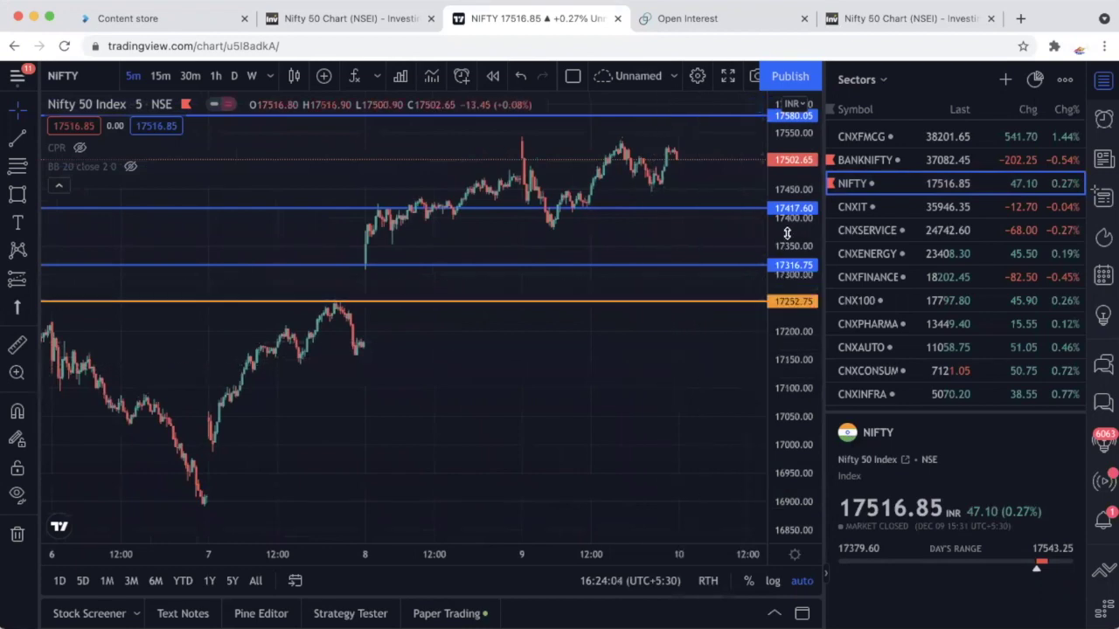
{"action": "left_click_drag", "start_coordinate": [721, 240], "coordinate": [674, 425]}
{"action": "scroll", "coordinate": [698, 362], "scroll_direction": "right", "scroll_amount": 5}
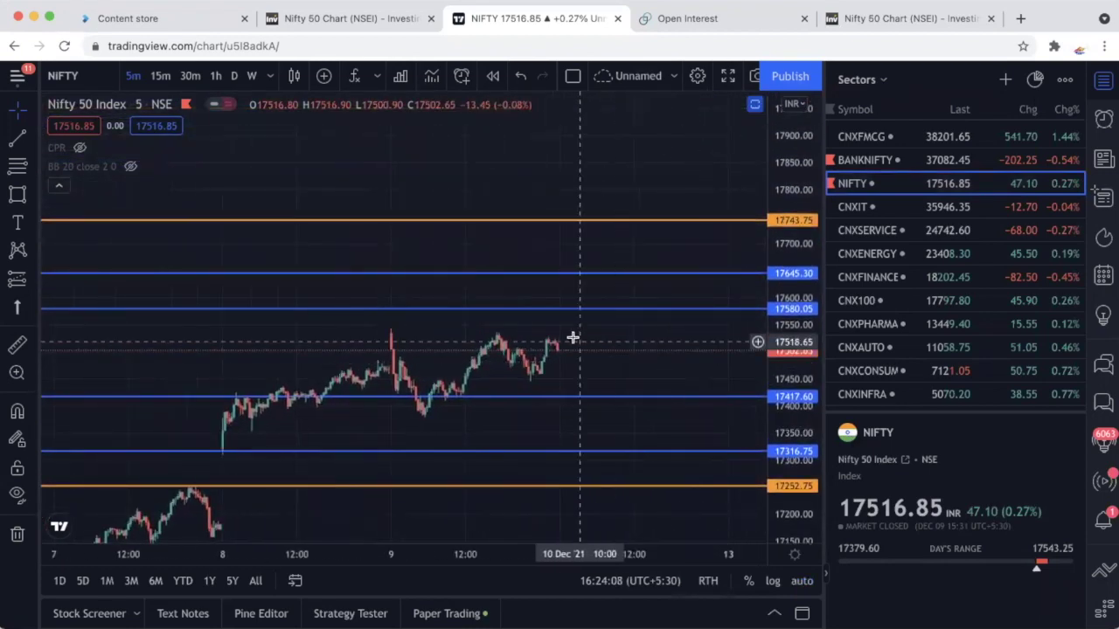
{"action": "scroll", "coordinate": [647, 371], "scroll_direction": "up", "scroll_amount": 2}
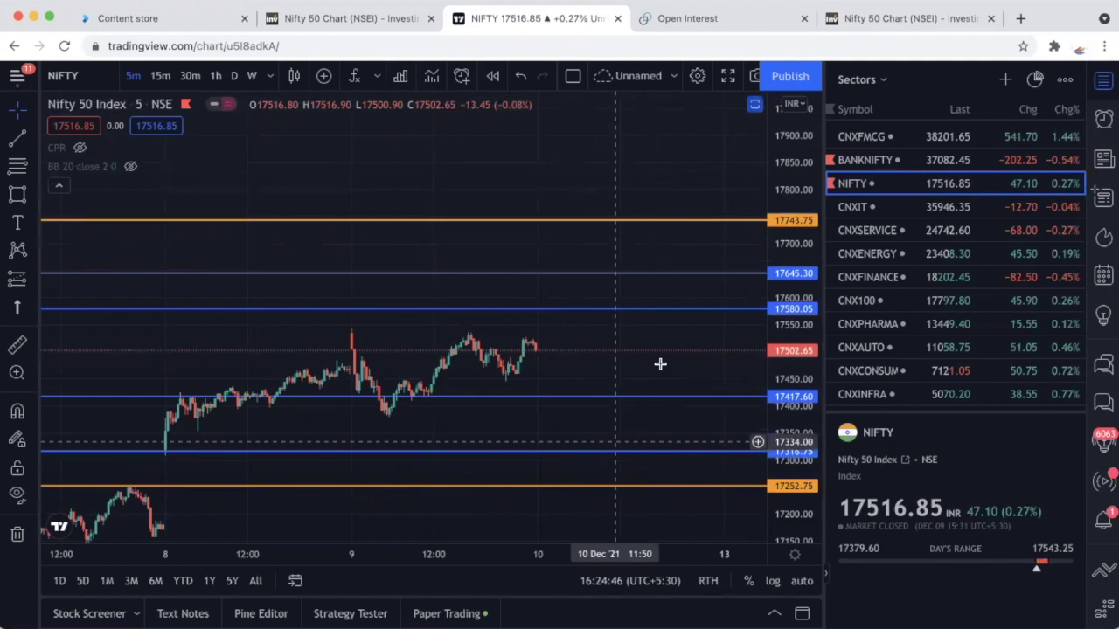
{"action": "scroll", "coordinate": [629, 364], "scroll_direction": "down", "scroll_amount": 2}
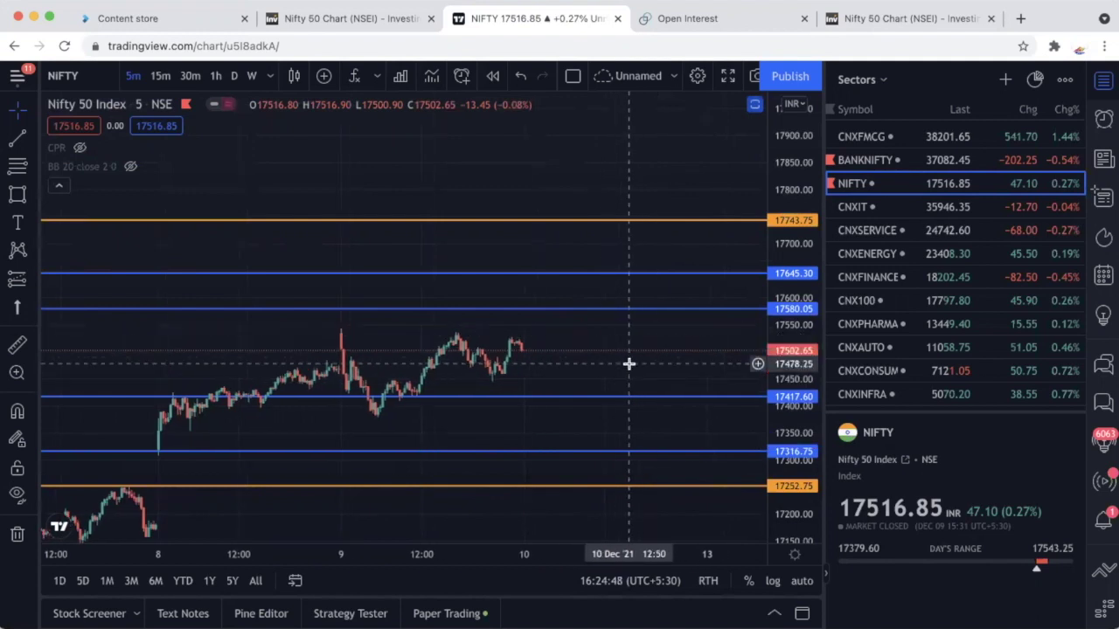
{"action": "key", "text": "Up"}
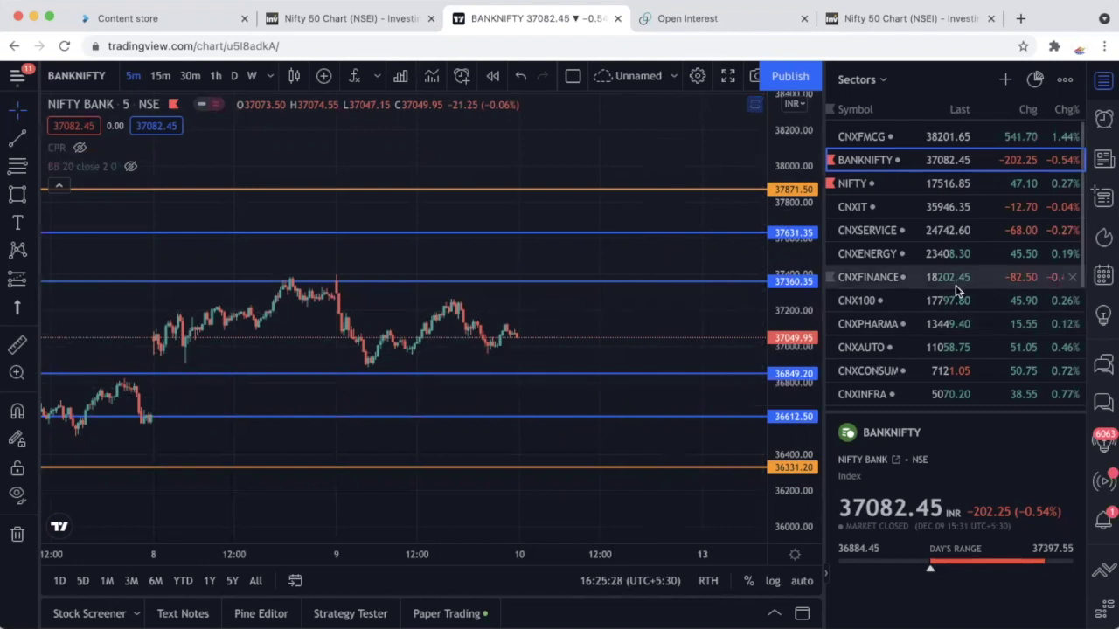
Open the COFORGE 5-minute chart and pan to its levels from 5396.30 down to 5133.75
{"action": "scroll", "coordinate": [954, 288], "scroll_direction": "down", "scroll_amount": 5}
{"action": "left_click", "coordinate": [887, 374]}
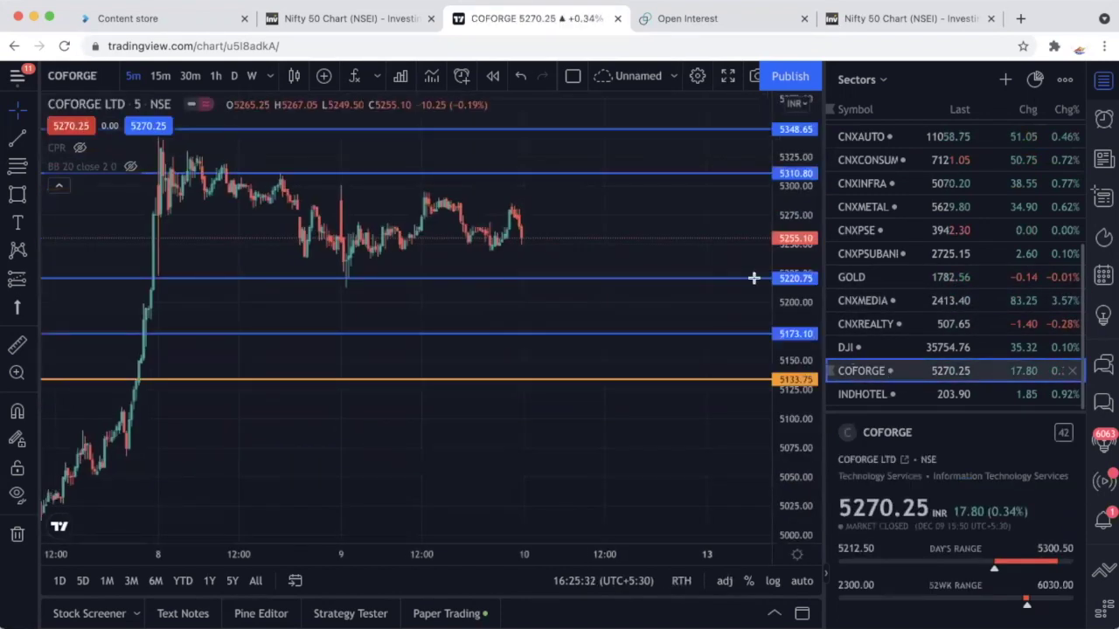
{"action": "left_click_drag", "start_coordinate": [724, 218], "coordinate": [709, 339]}
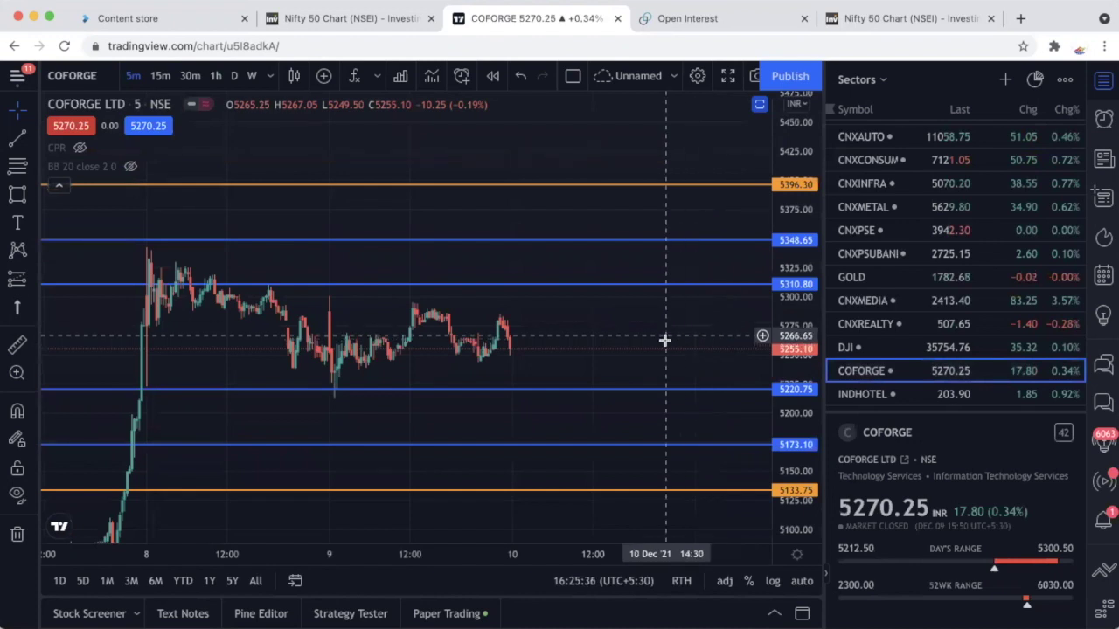
{"action": "scroll", "coordinate": [664, 338], "scroll_direction": "right", "scroll_amount": 2}
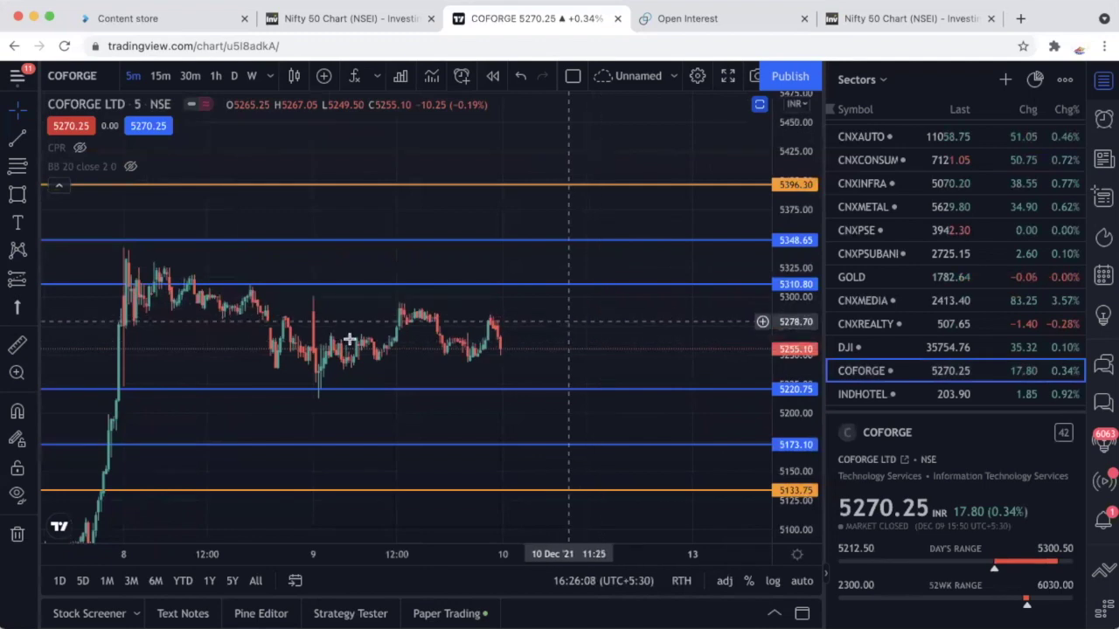
{"action": "scroll", "coordinate": [295, 398], "scroll_direction": "down", "scroll_amount": 3}
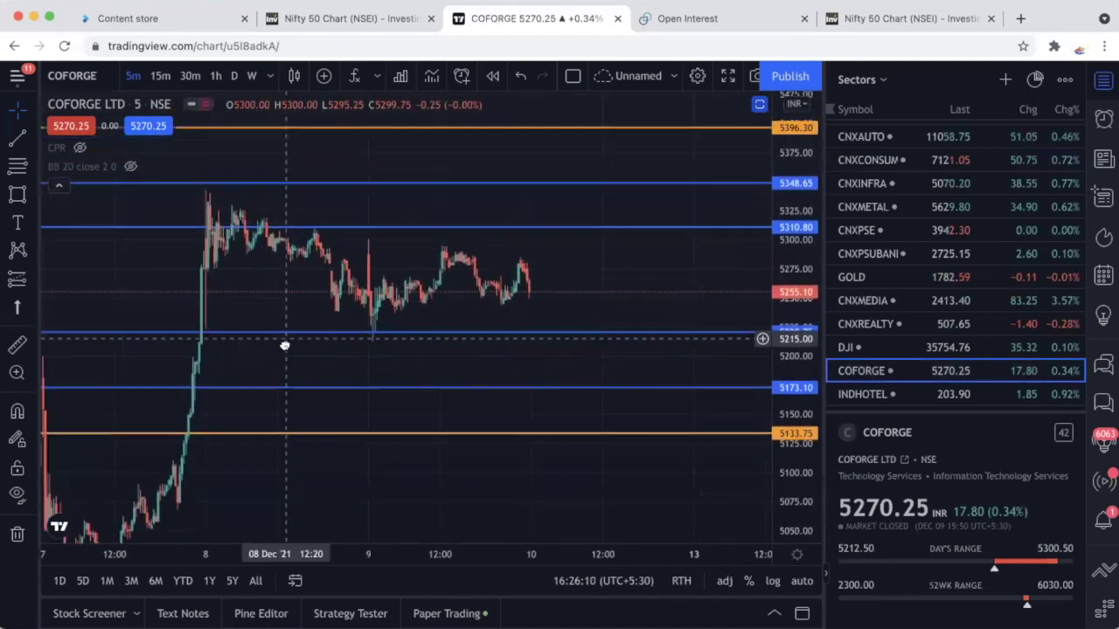
{"action": "left_click_drag", "start_coordinate": [285, 346], "coordinate": [275, 392]}
{"action": "left_click", "coordinate": [24, 142]}
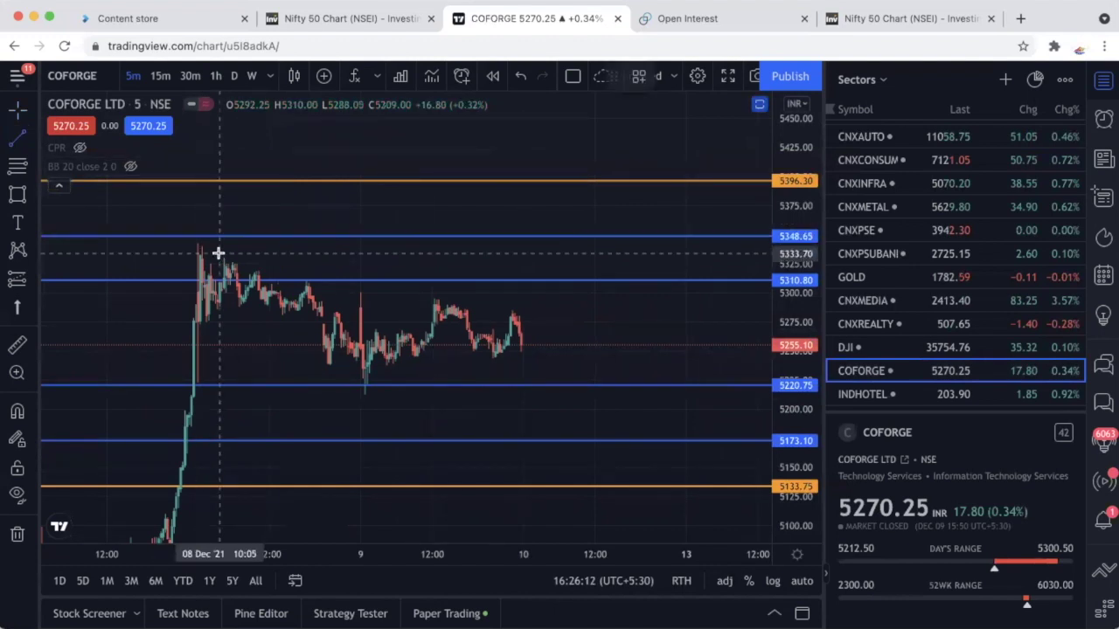
Draw a falling red trendline across COFORGE's highs starting from the 8 Dec high
{"action": "left_click", "coordinate": [199, 243]}
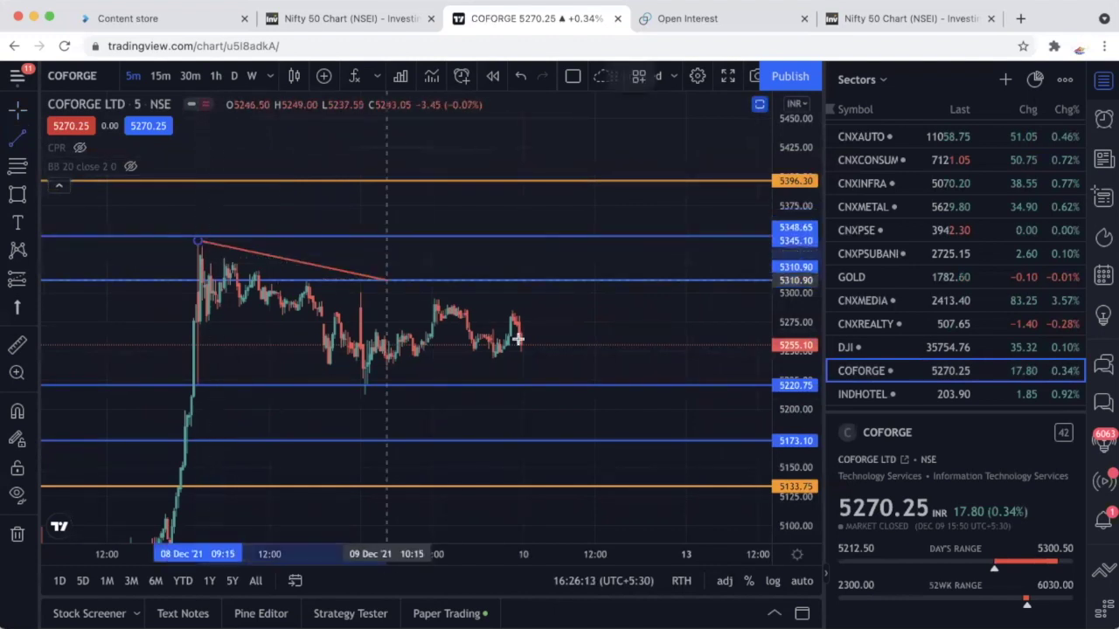
{"action": "left_click", "coordinate": [633, 346]}
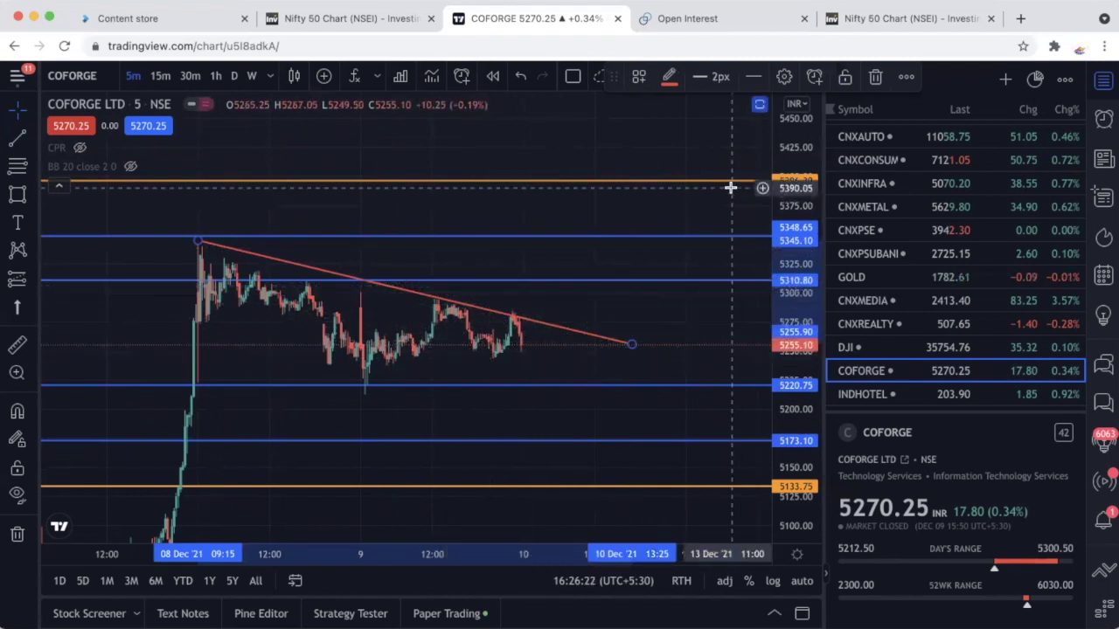
{"action": "left_click_drag", "start_coordinate": [497, 377], "coordinate": [500, 285]}
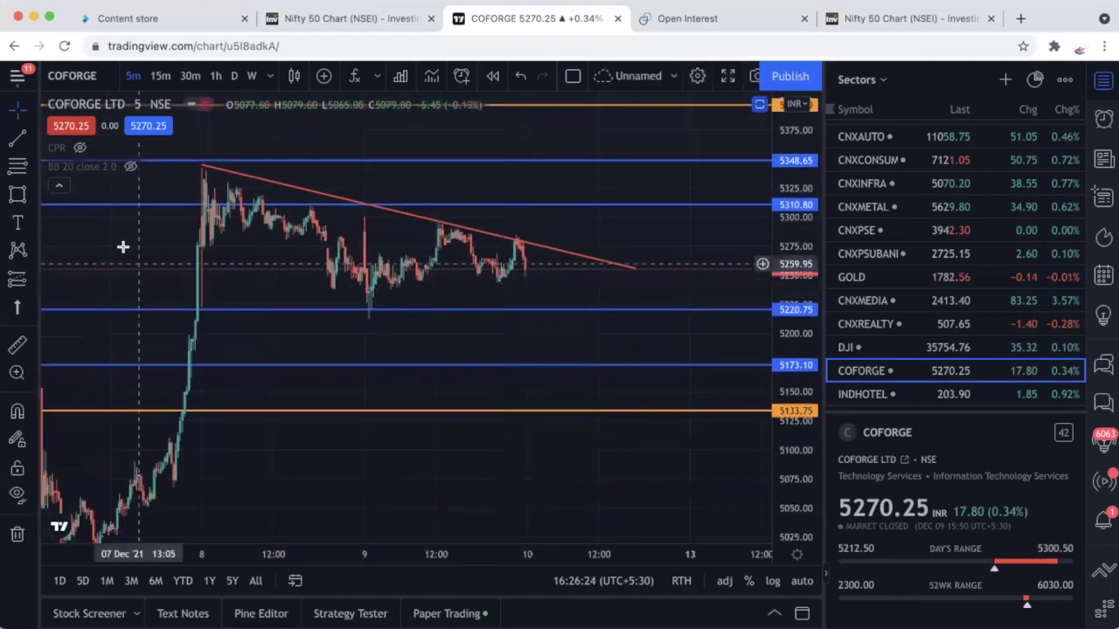
Add a vertical red target line at the breakout point reaching above 5396.30
{"action": "left_click", "coordinate": [19, 138]}
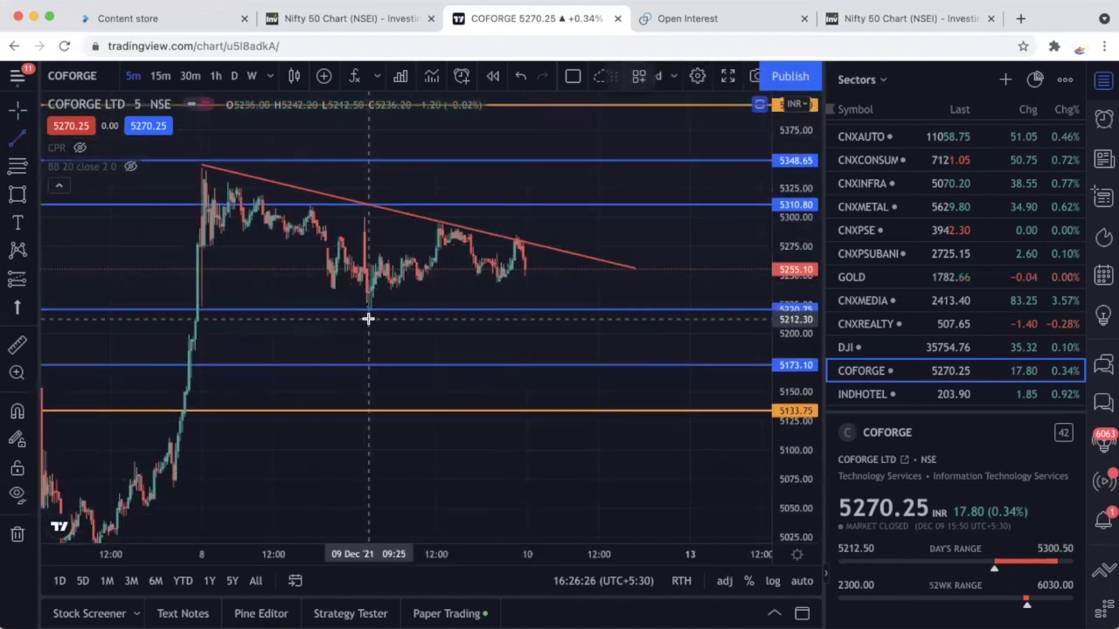
{"action": "left_click", "coordinate": [368, 319]}
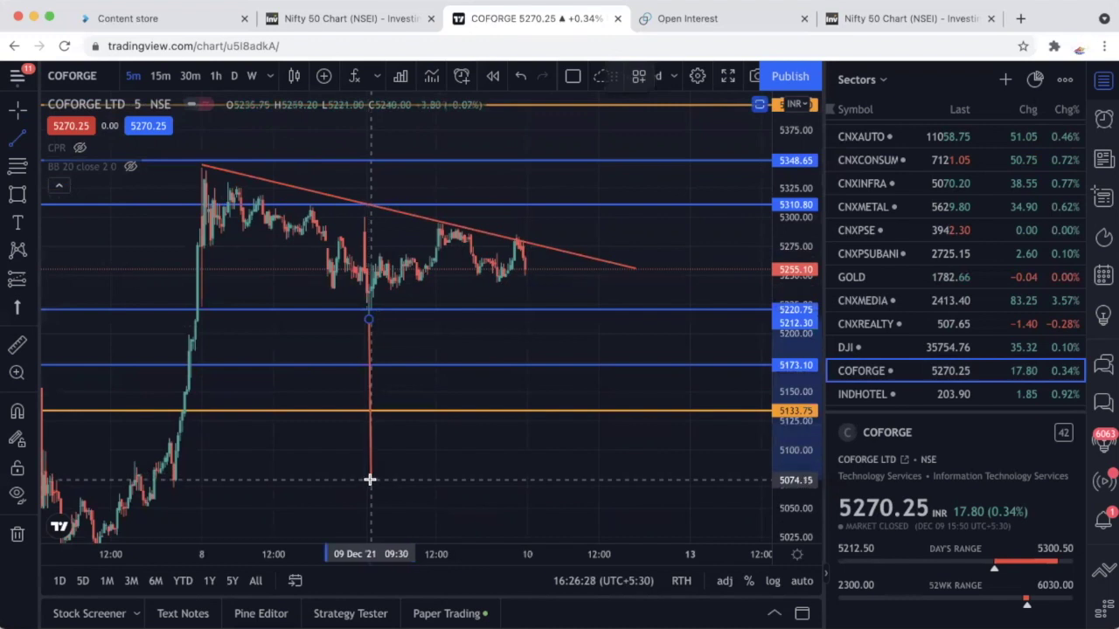
{"action": "left_click", "coordinate": [370, 481]}
{"action": "left_click_drag", "start_coordinate": [370, 400], "coordinate": [526, 188]}
{"action": "left_click_drag", "start_coordinate": [640, 245], "coordinate": [645, 382]}
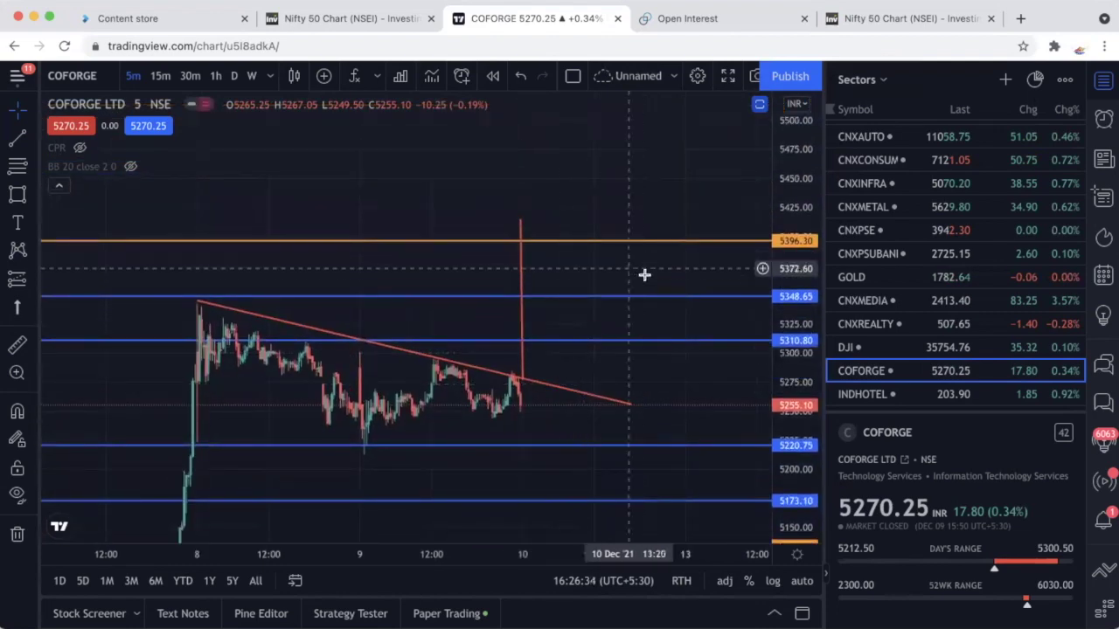
{"action": "left_click_drag", "start_coordinate": [632, 282], "coordinate": [628, 226]}
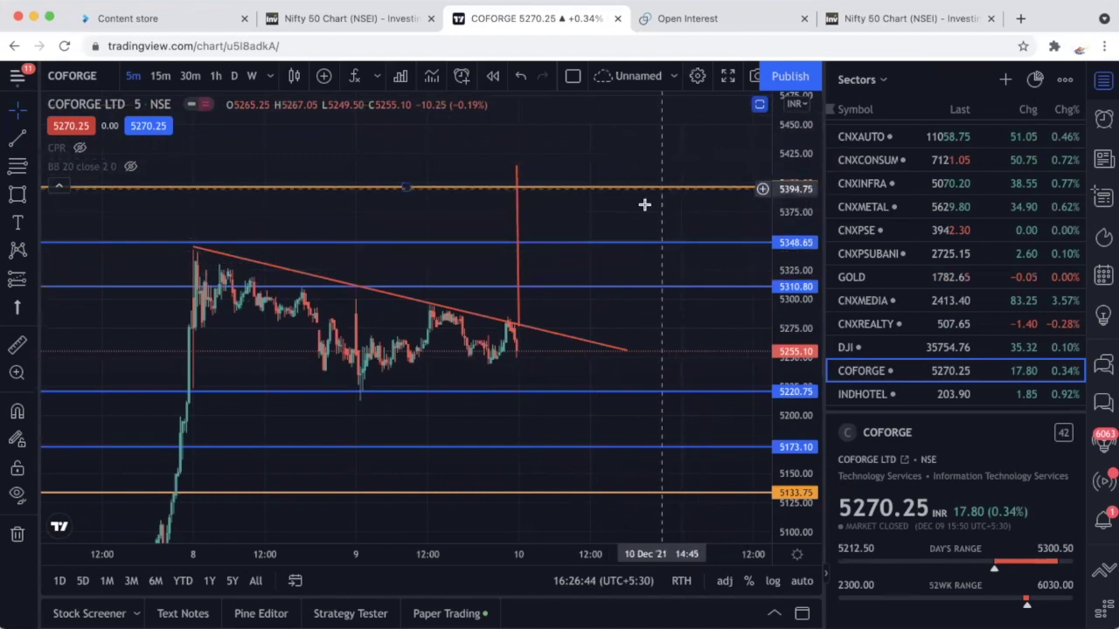
Open the INDHOTEL 5-minute chart and frame its levels from 198.35 up to 209.40
{"action": "left_click", "coordinate": [904, 395]}
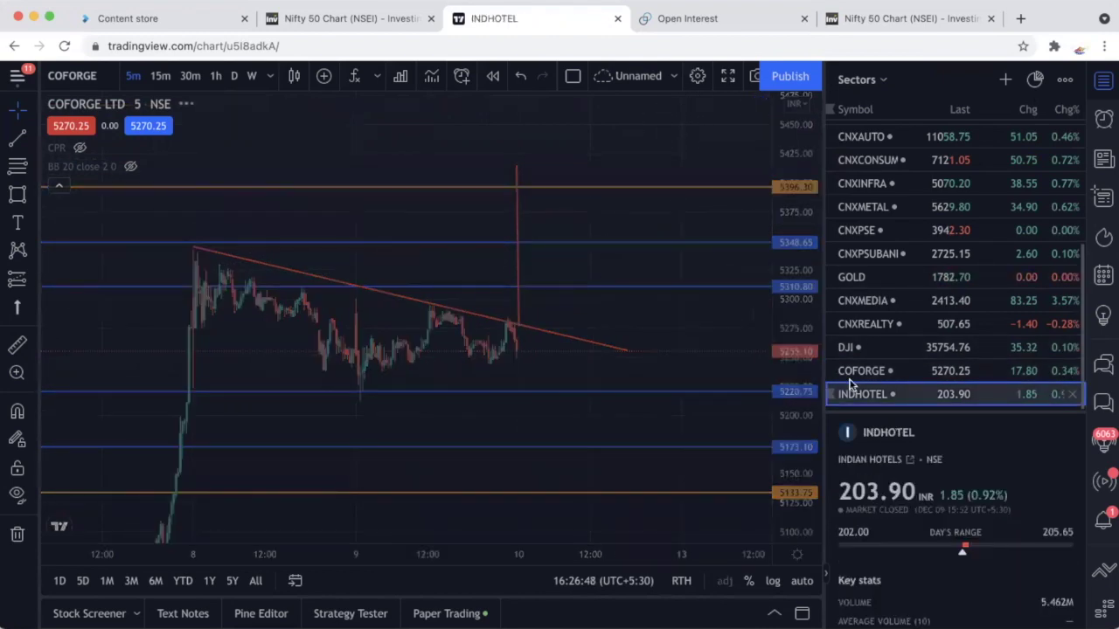
{"action": "scroll", "coordinate": [574, 375], "scroll_direction": "down", "scroll_amount": 1}
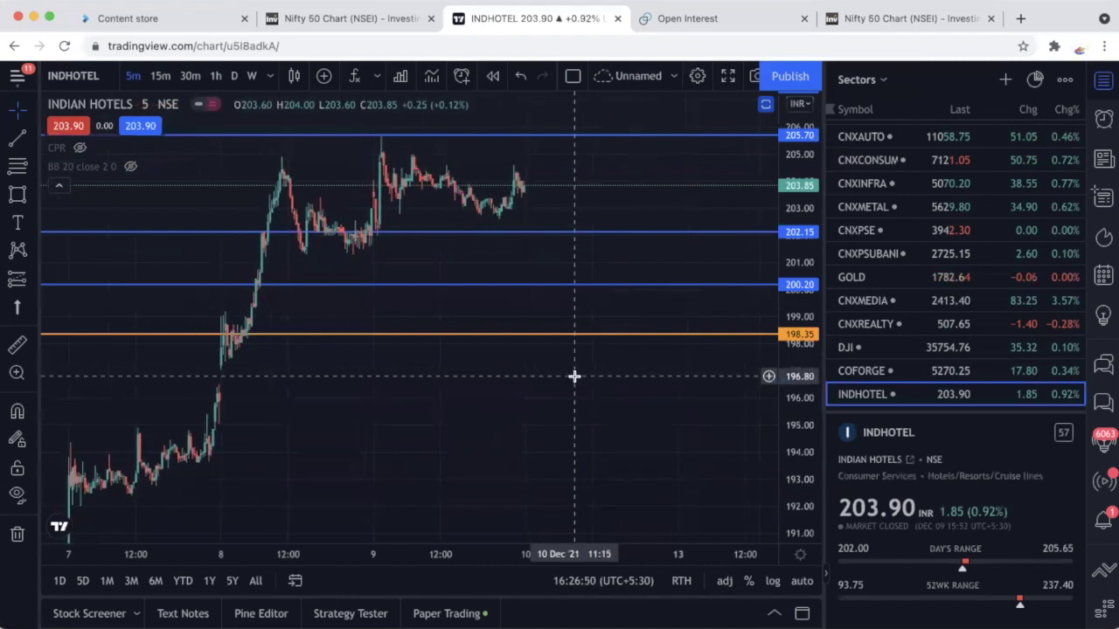
{"action": "left_click_drag", "start_coordinate": [579, 368], "coordinate": [580, 512]}
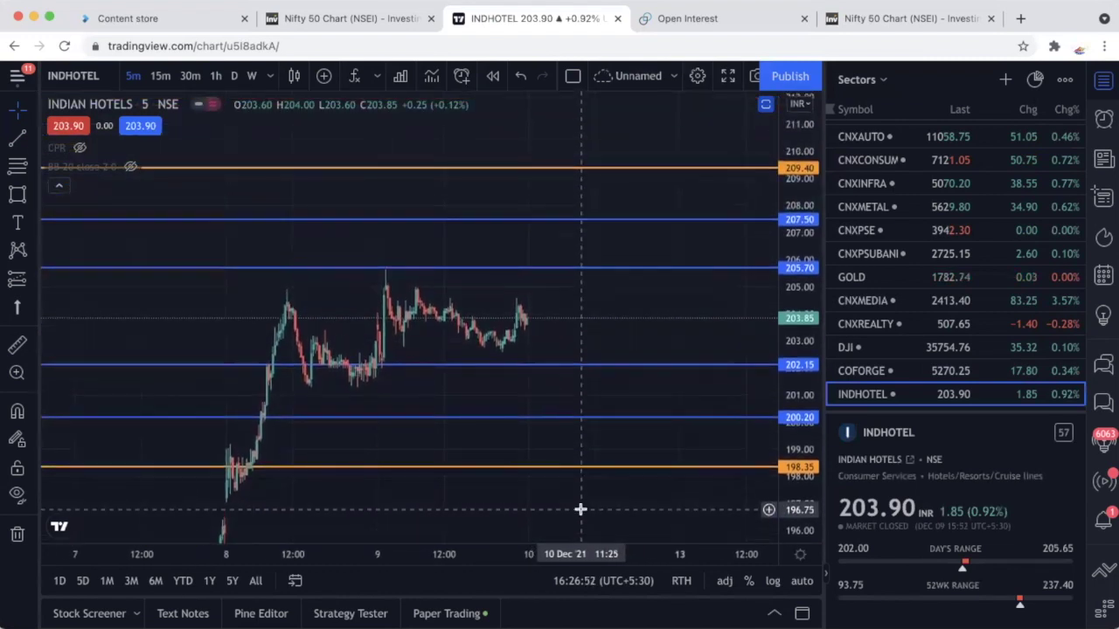
{"action": "left_click_drag", "start_coordinate": [672, 292], "coordinate": [642, 317]}
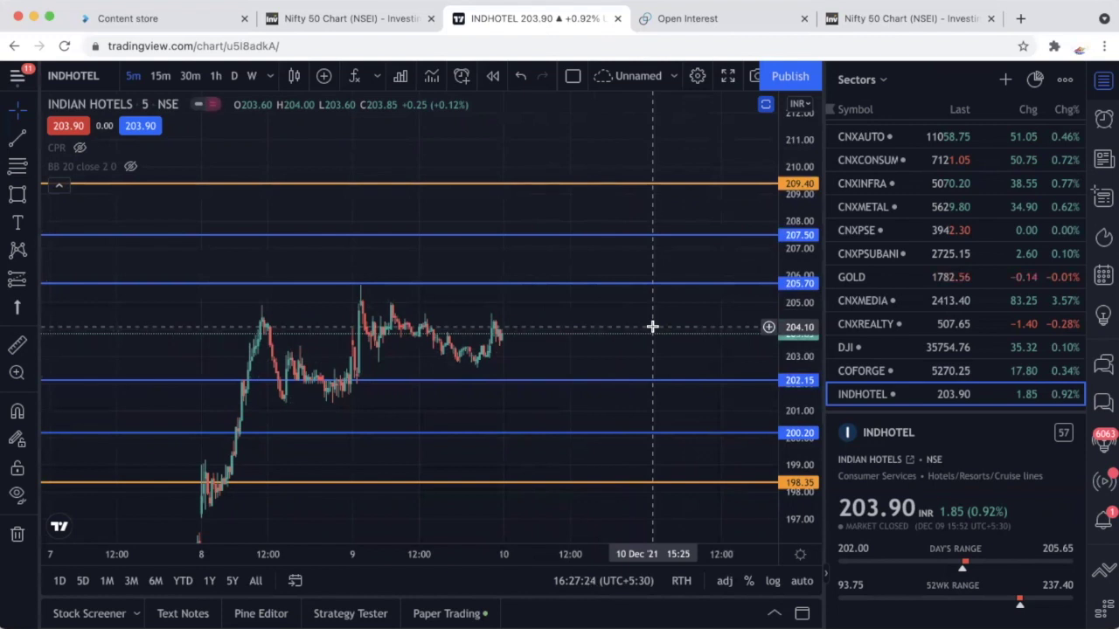
On Investing.com's Nifty Bank chart, reveal the upper levels and delete the old red box
{"action": "left_click", "coordinate": [379, 22]}
{"action": "left_click_drag", "start_coordinate": [651, 352], "coordinate": [761, 332]}
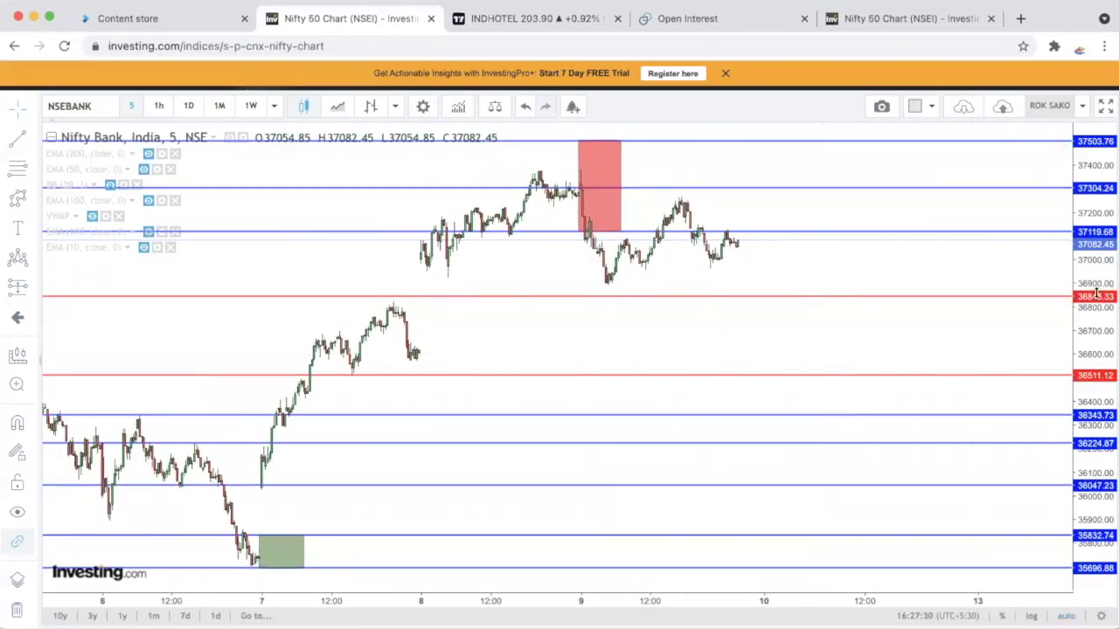
{"action": "left_click_drag", "start_coordinate": [1096, 266], "coordinate": [1096, 293]}
{"action": "left_click_drag", "start_coordinate": [951, 288], "coordinate": [955, 407]}
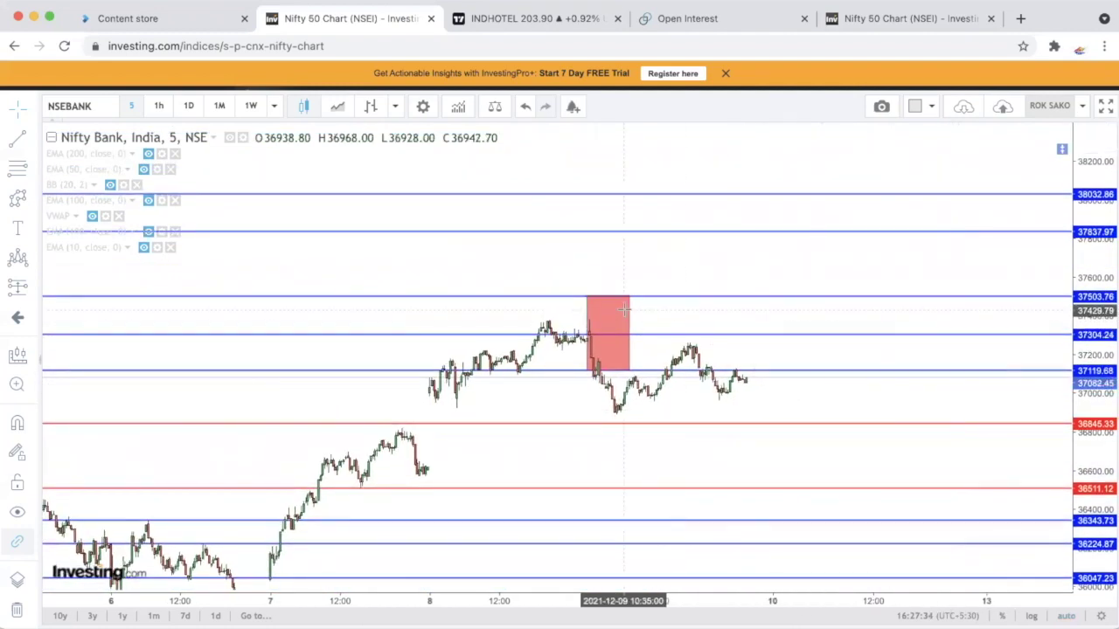
{"action": "left_click", "coordinate": [625, 309]}
{"action": "key", "text": "Delete"}
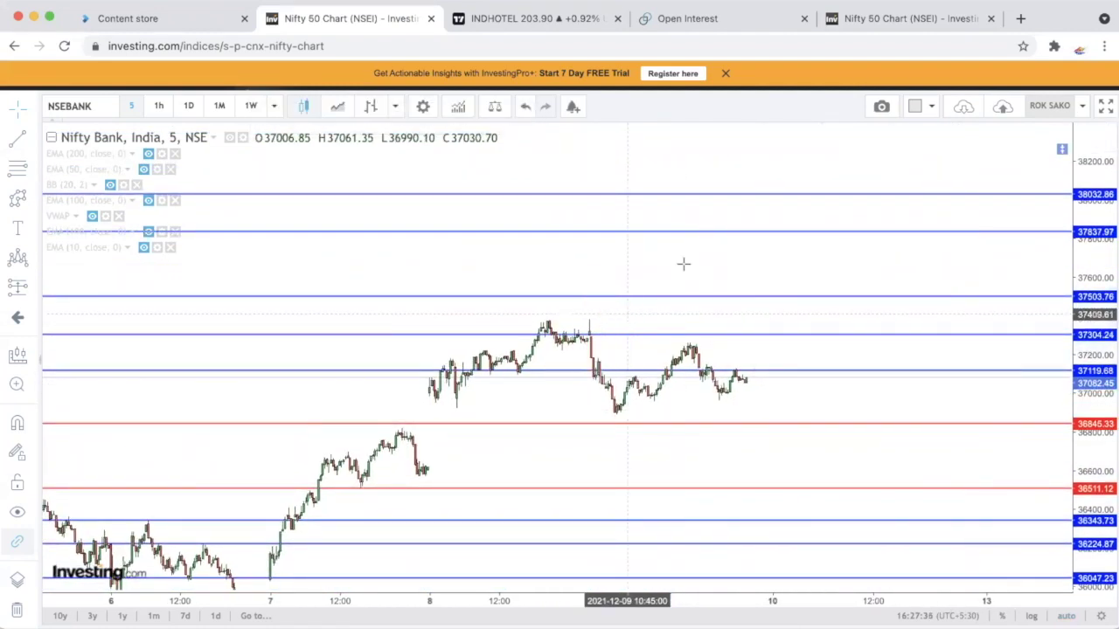
Draw a red rectangle spanning 37119.68 down to 36845.33
{"action": "scroll", "coordinate": [767, 379], "scroll_direction": "up", "scroll_amount": 3}
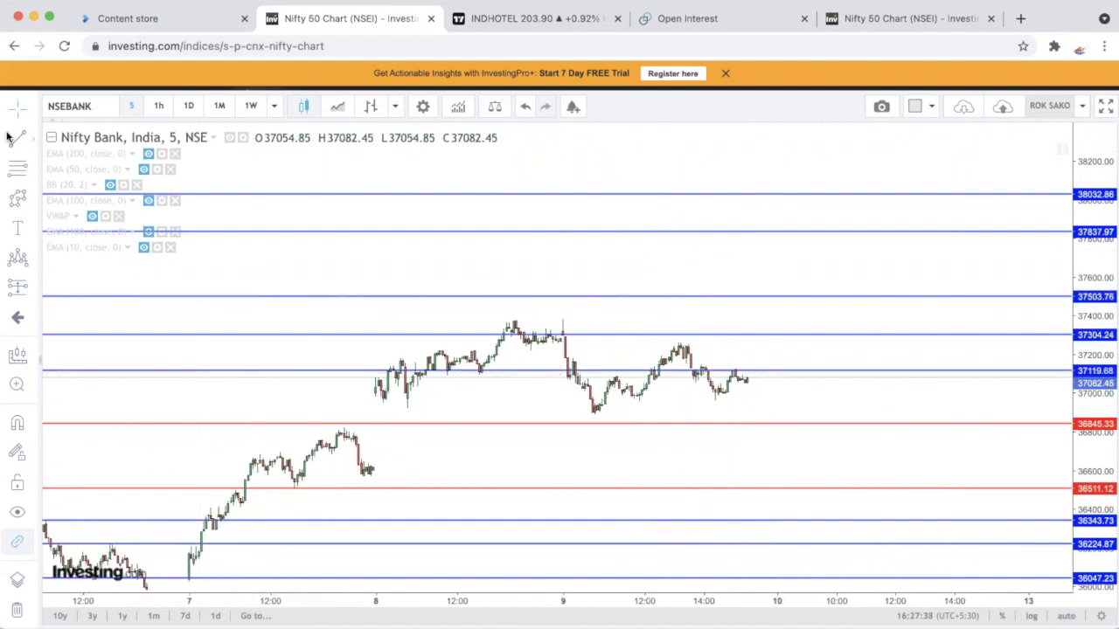
{"action": "left_click", "coordinate": [31, 233]}
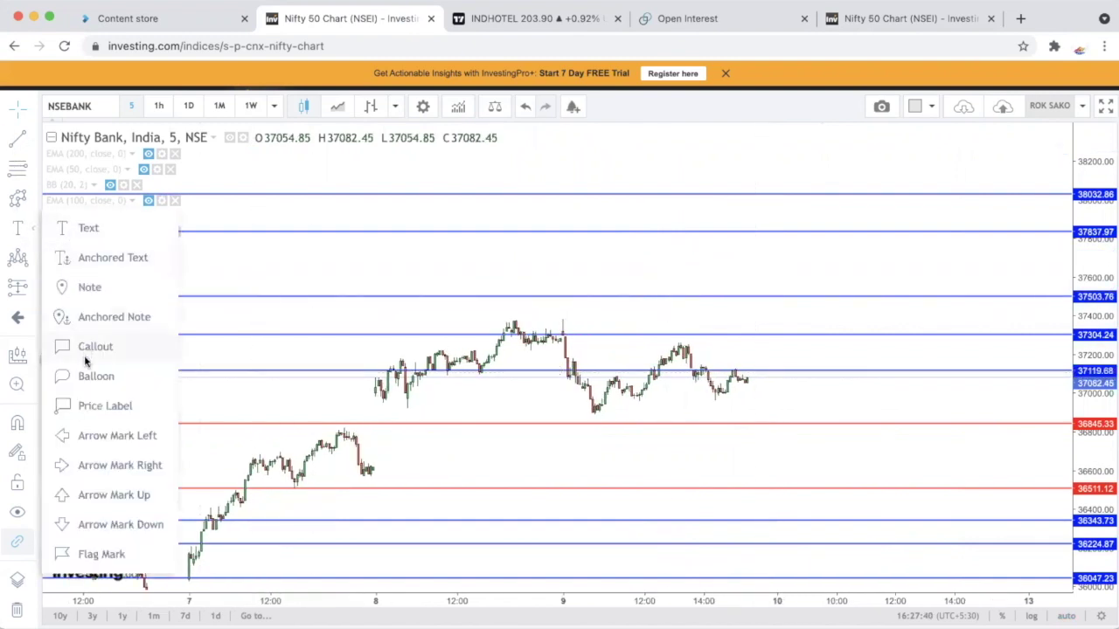
{"action": "left_click", "coordinate": [33, 198]}
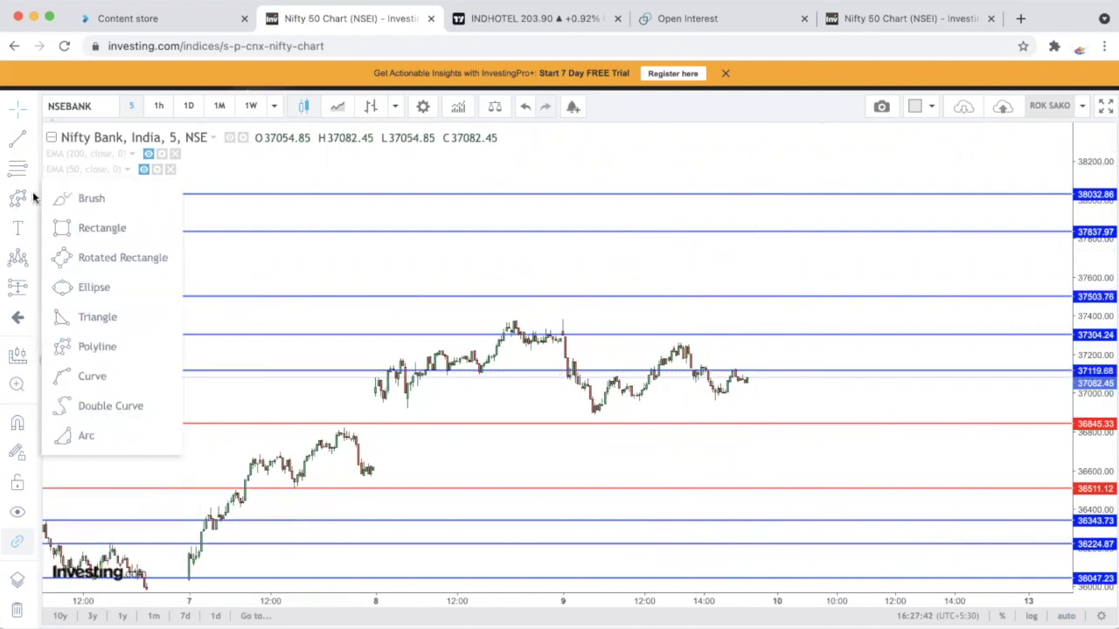
{"action": "left_click", "coordinate": [76, 231]}
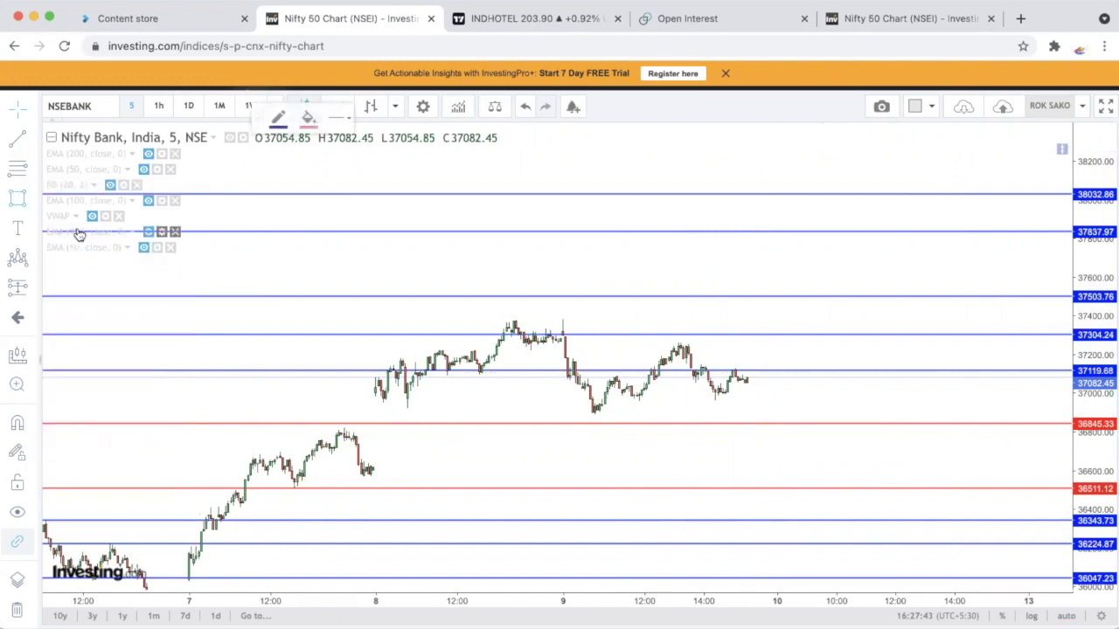
{"action": "left_click", "coordinate": [785, 370]}
{"action": "left_click", "coordinate": [906, 423]}
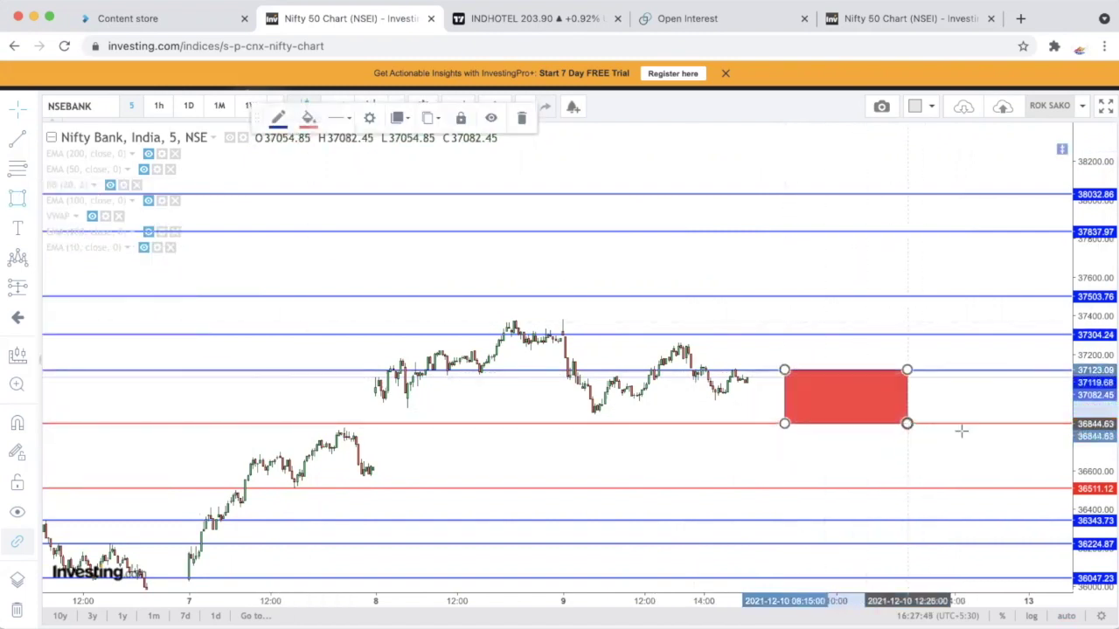
{"action": "left_click", "coordinate": [1016, 453]}
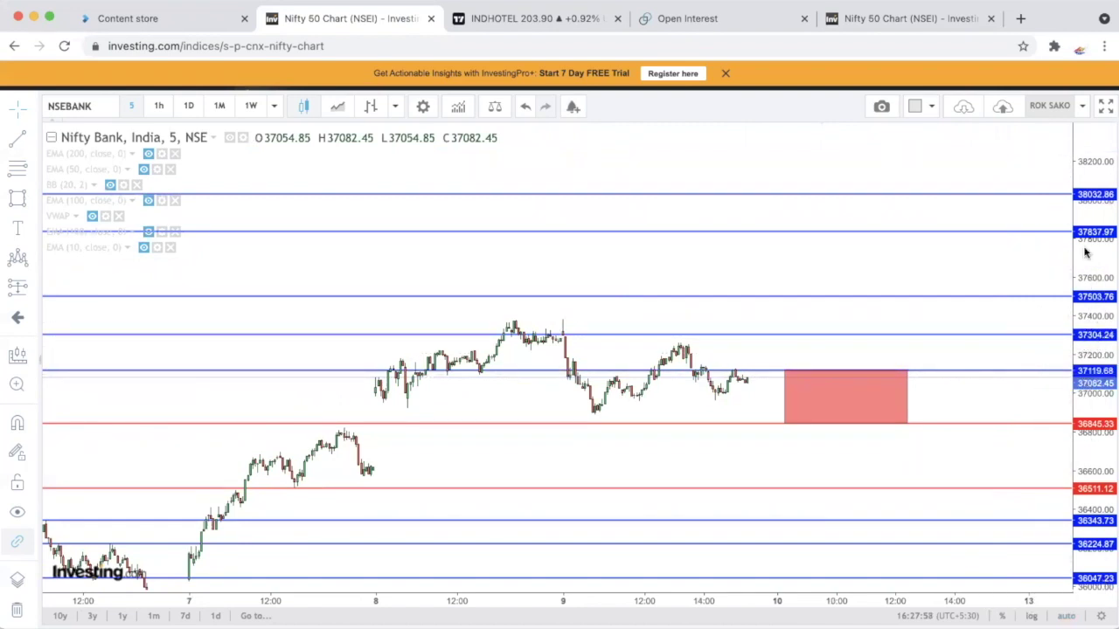
Check the new red box against the 36845.33 support line
{"action": "left_click", "coordinate": [956, 425]}
{"action": "scroll", "coordinate": [956, 426], "scroll_direction": "down", "scroll_amount": 2}
{"action": "scroll", "coordinate": [957, 426], "scroll_direction": "right", "scroll_amount": 2}
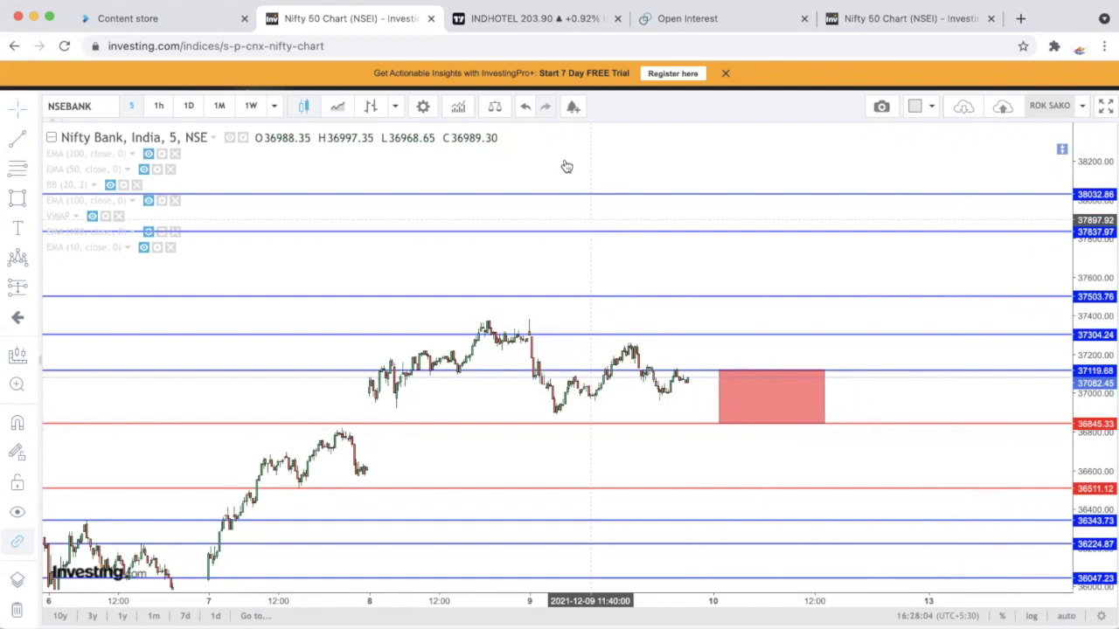
{"action": "scroll", "coordinate": [618, 237], "scroll_direction": "down", "scroll_amount": 3}
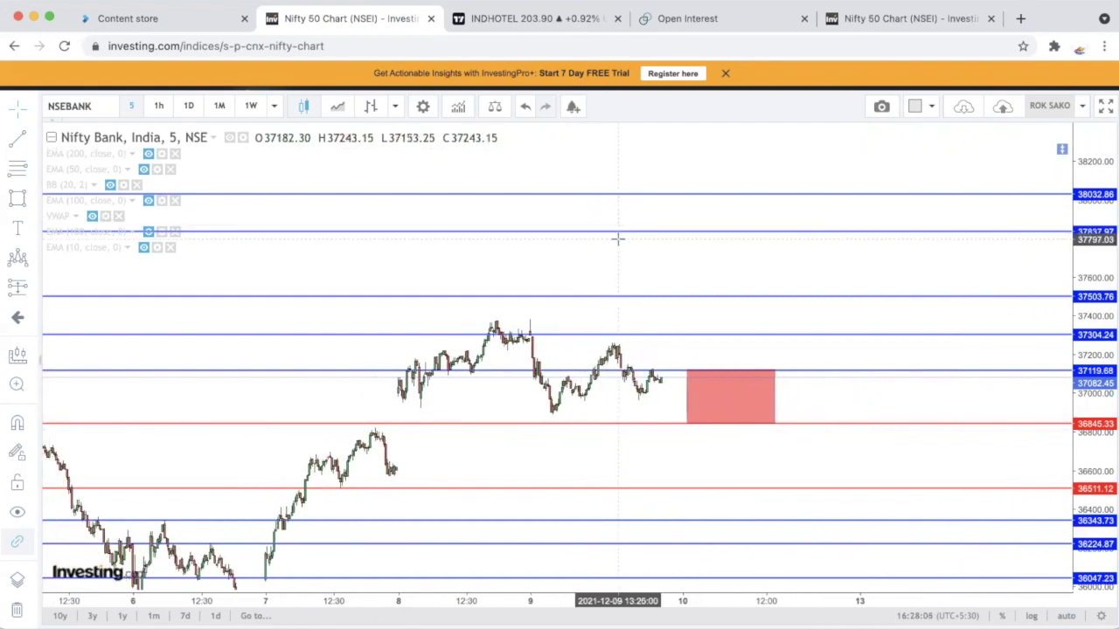
{"action": "left_click", "coordinate": [773, 372]}
{"action": "scroll", "coordinate": [774, 371], "scroll_direction": "up", "scroll_amount": 3}
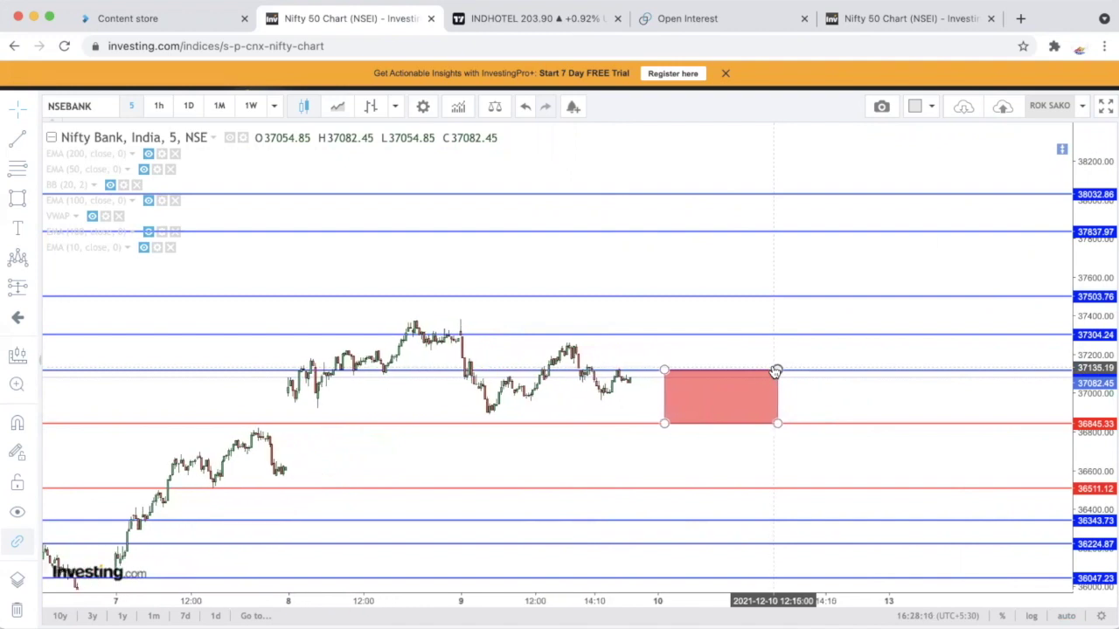
{"action": "scroll", "coordinate": [827, 344], "scroll_direction": "up", "scroll_amount": 2}
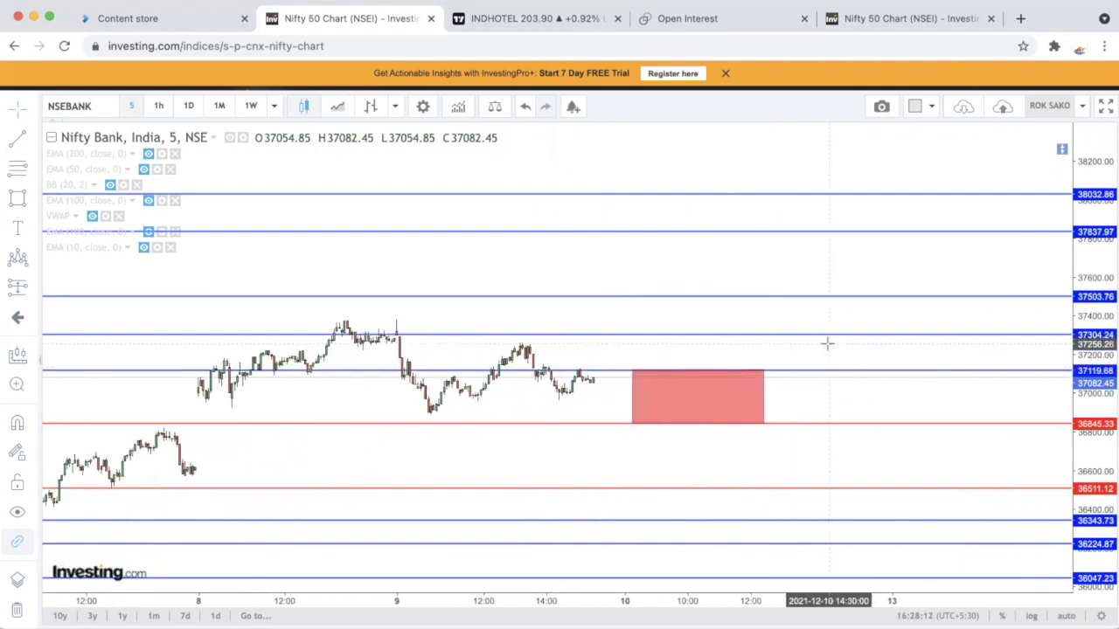